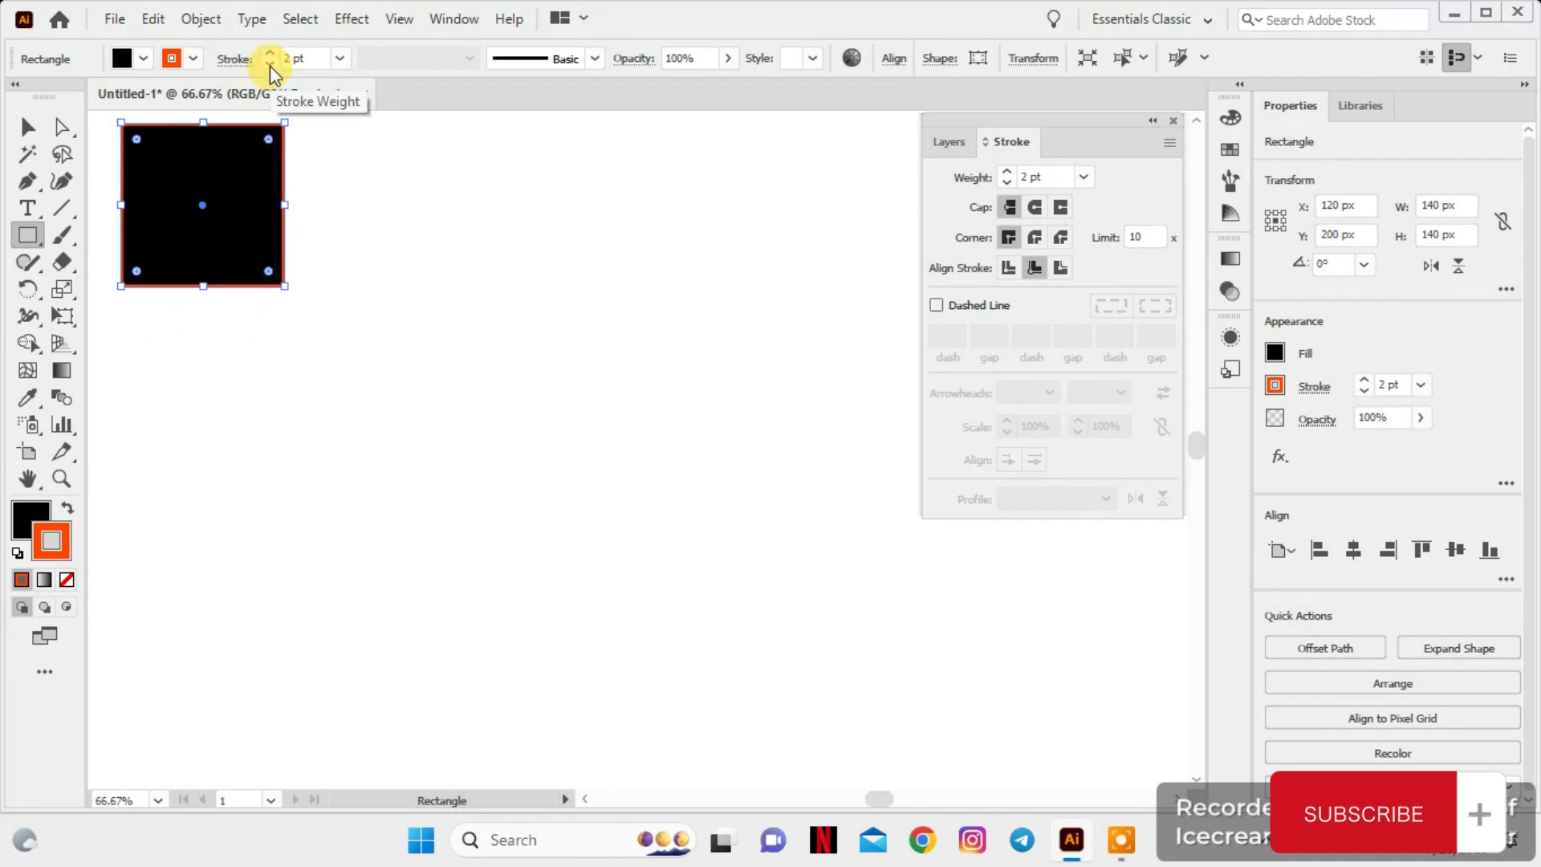
Draw a vertical orange line about 141 px long just right of the black square
scroll(364, 328, "up", 1)
scroll(364, 328, "down", 1)
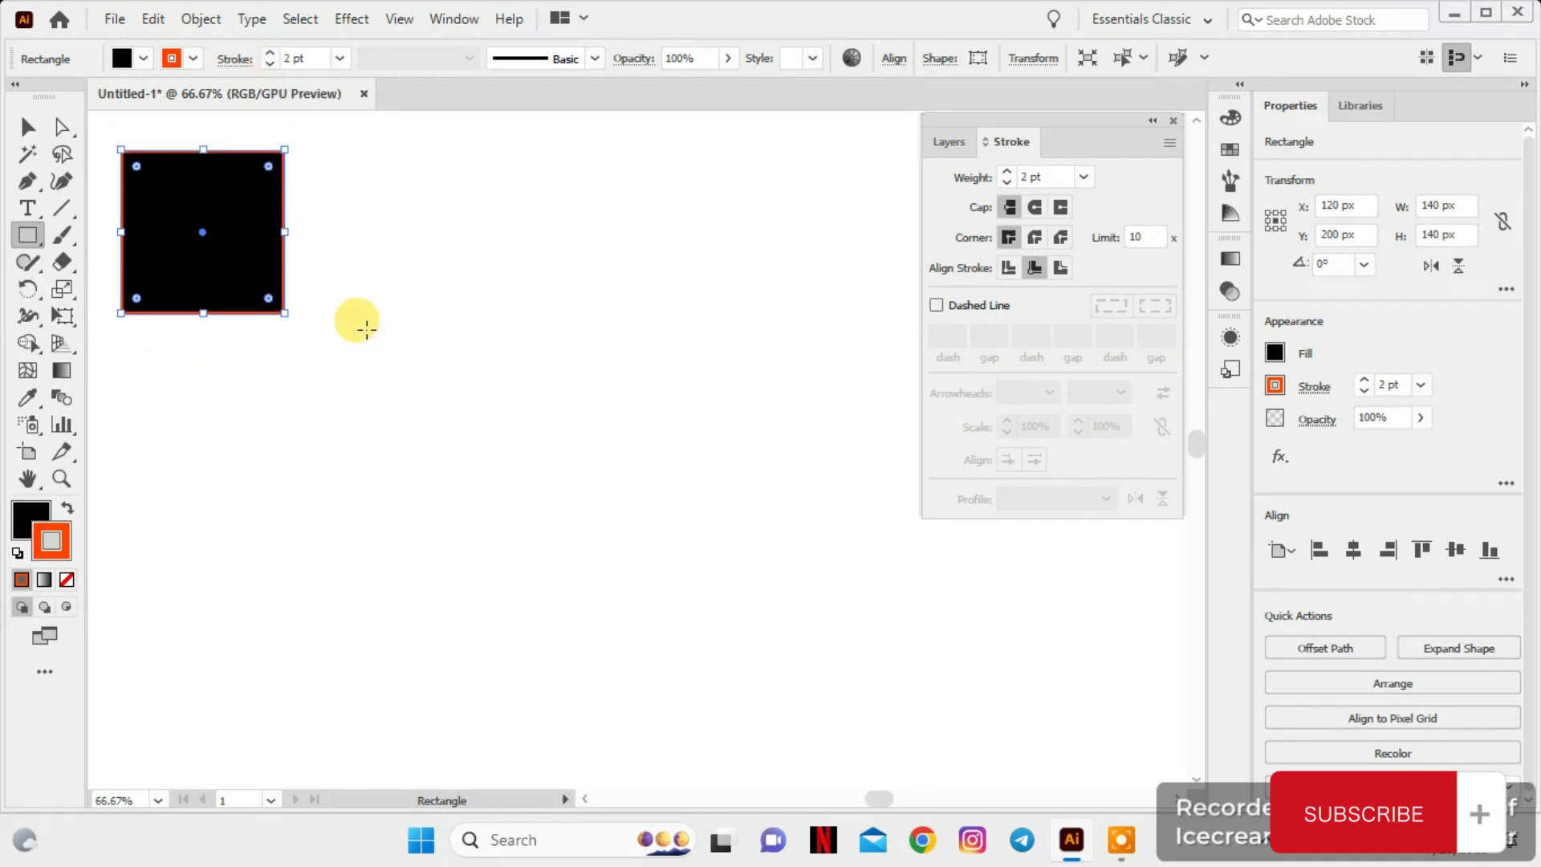
left_click(66, 203)
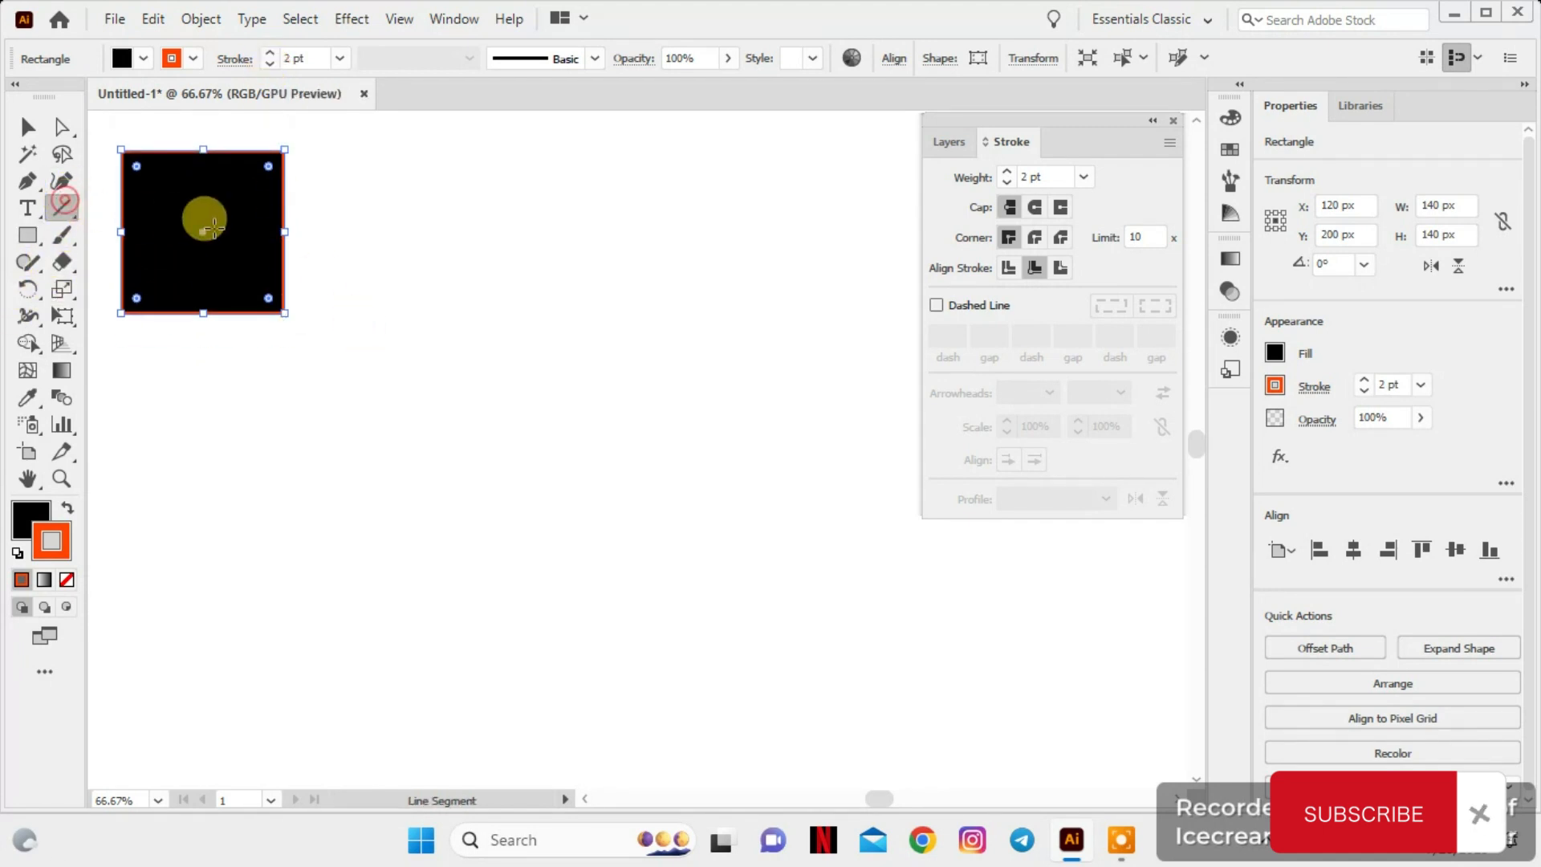
left_click_drag(313, 154, 303, 323)
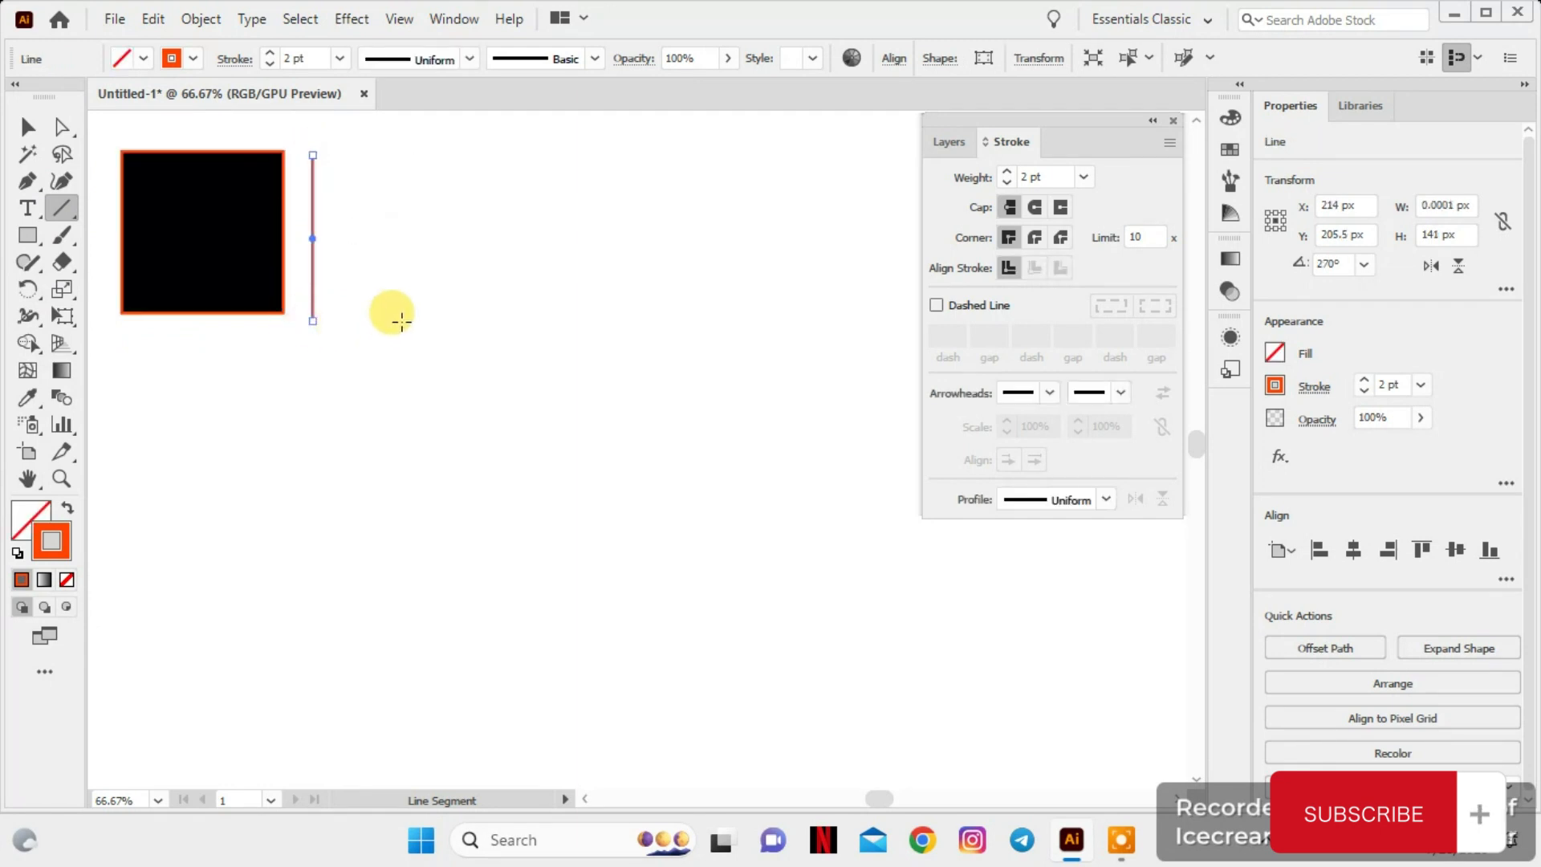
Set the vertical line's stroke weight to 5 pt and deselect it
left_click(270, 53)
left_click(270, 53)
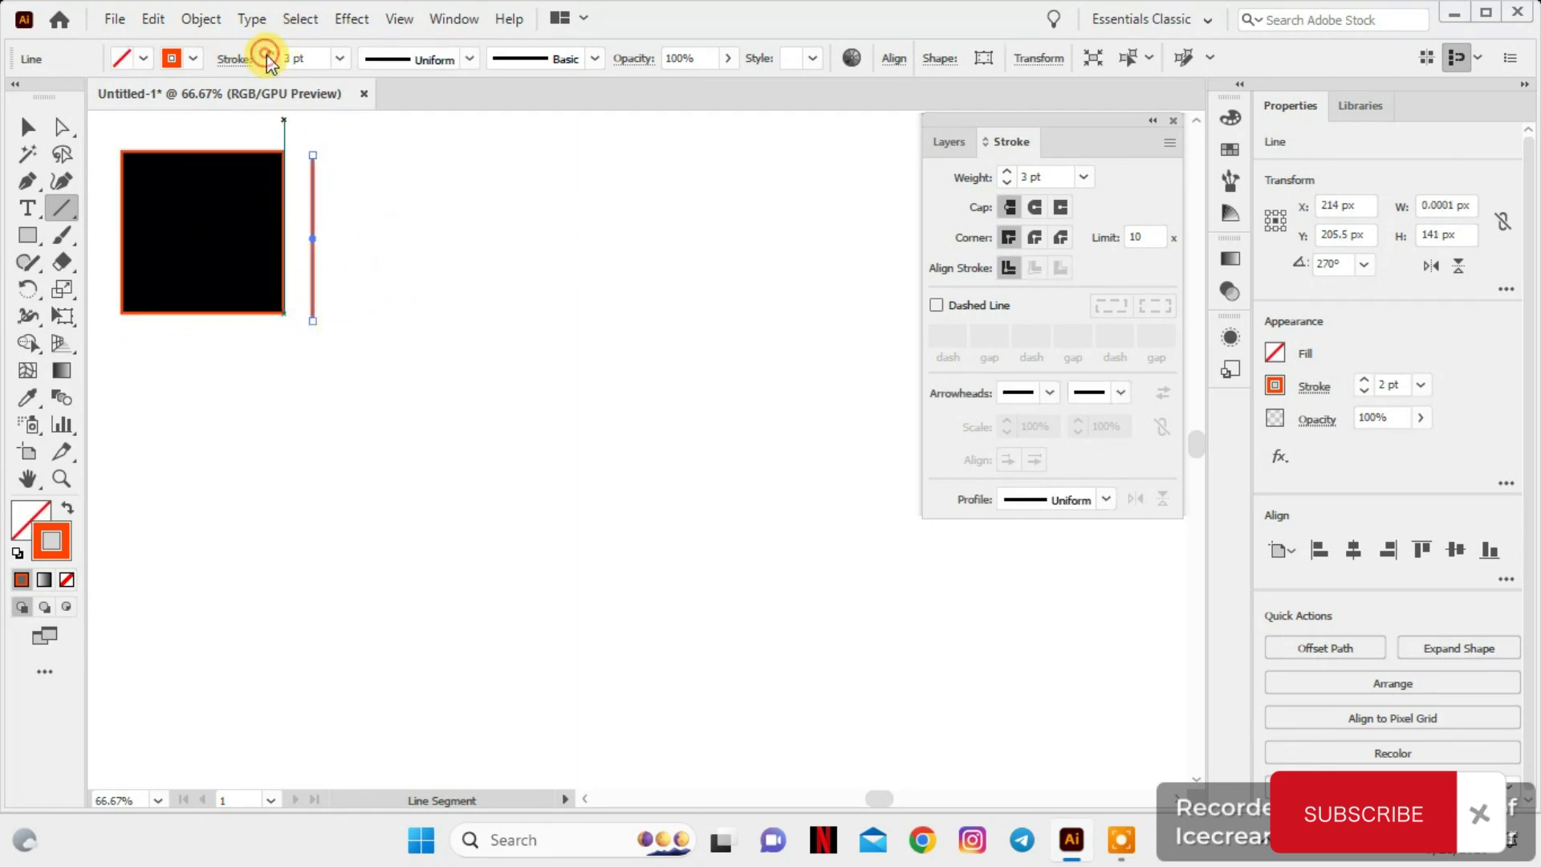
left_click(270, 53)
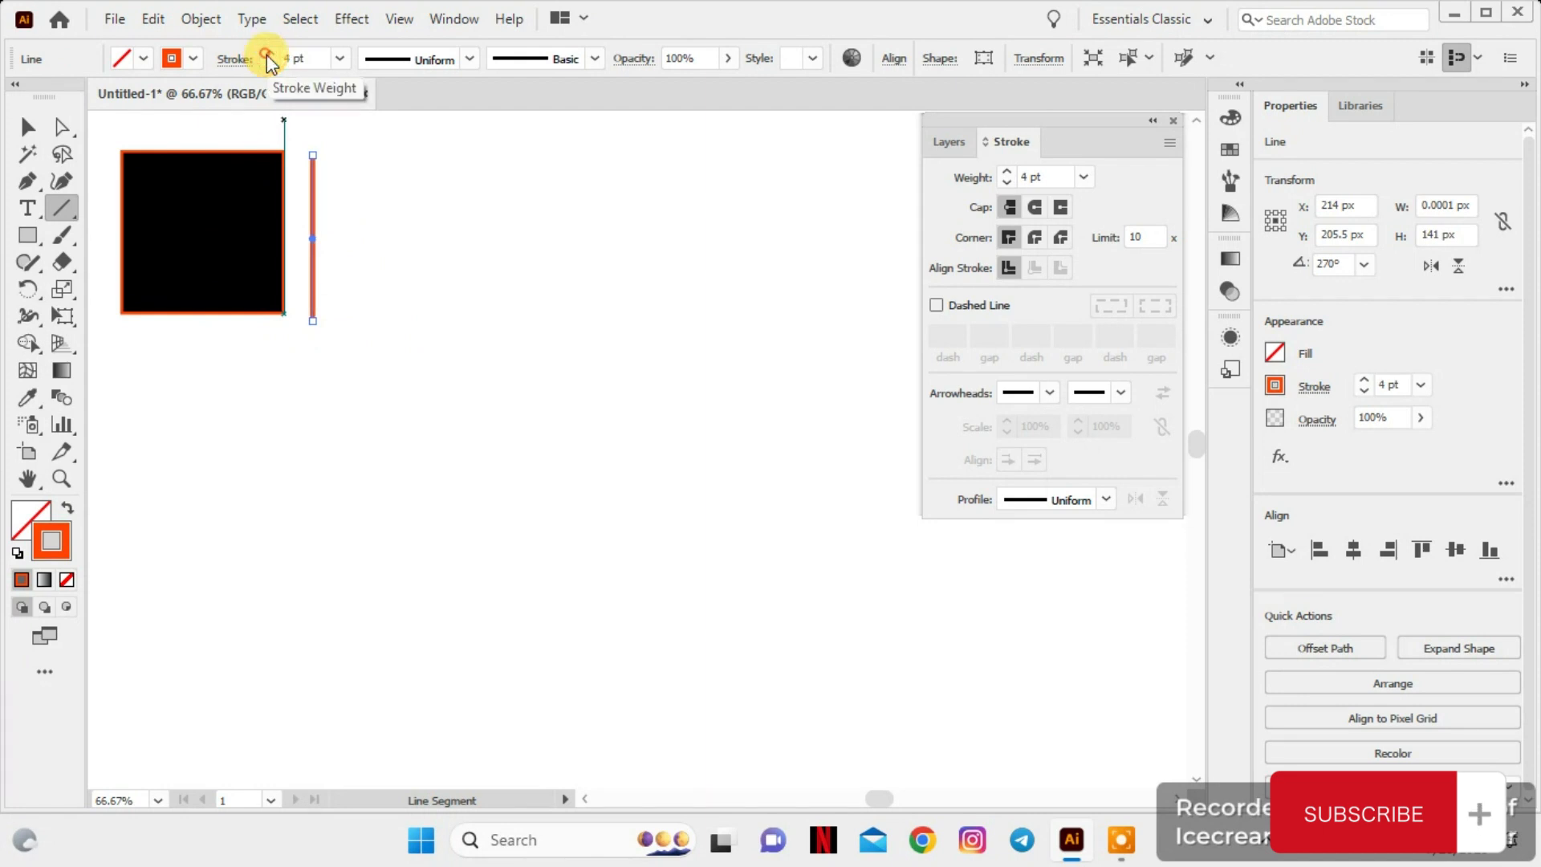
left_click(27, 126)
left_click(429, 206)
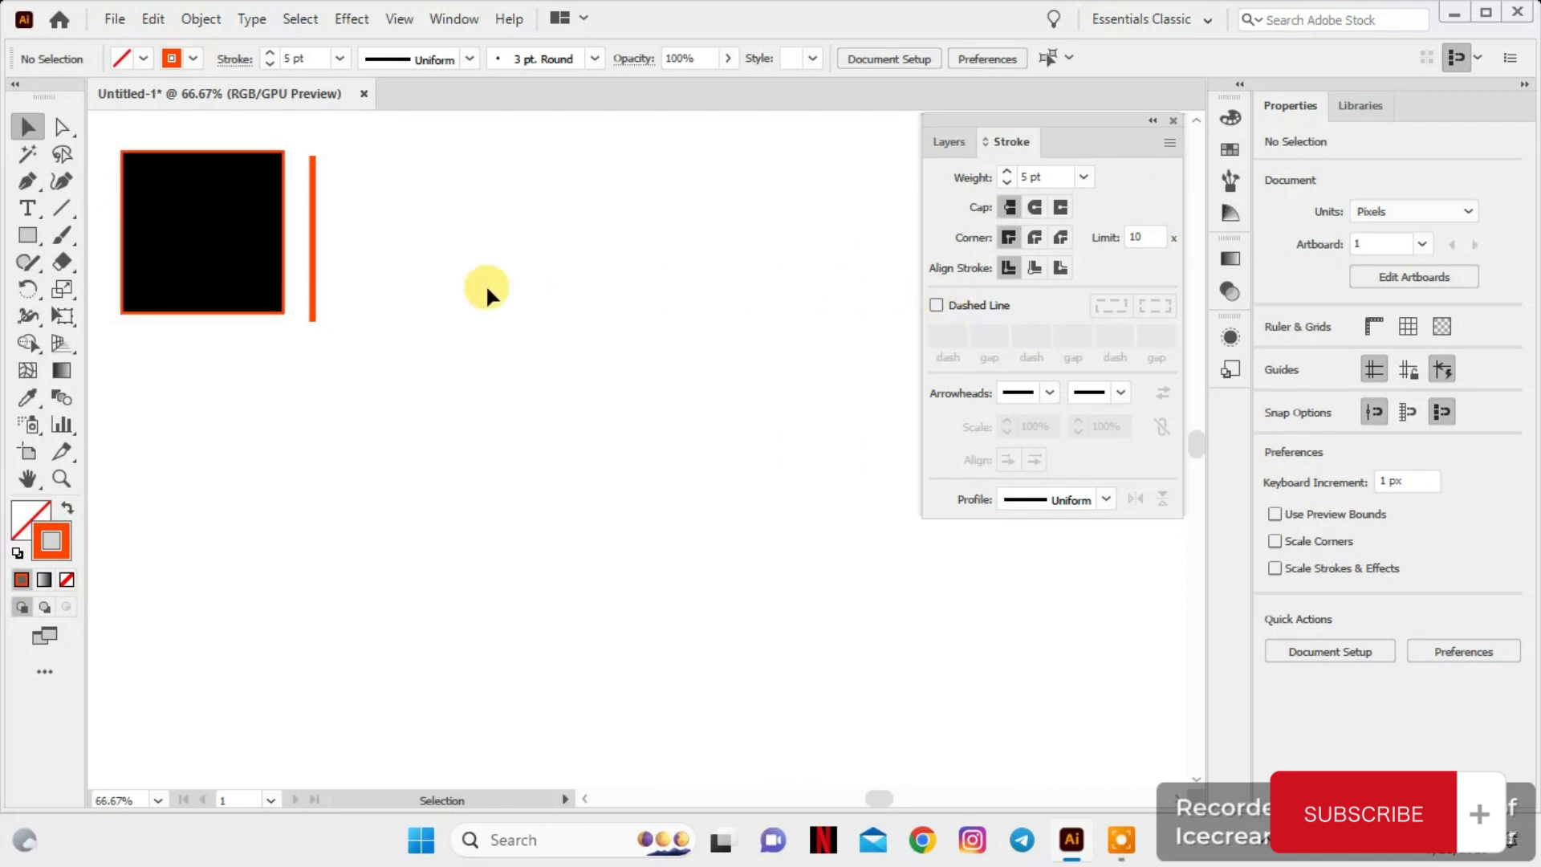
Turn the black square's orange outline into a dashed line with 12 pt dashes
left_click(208, 211)
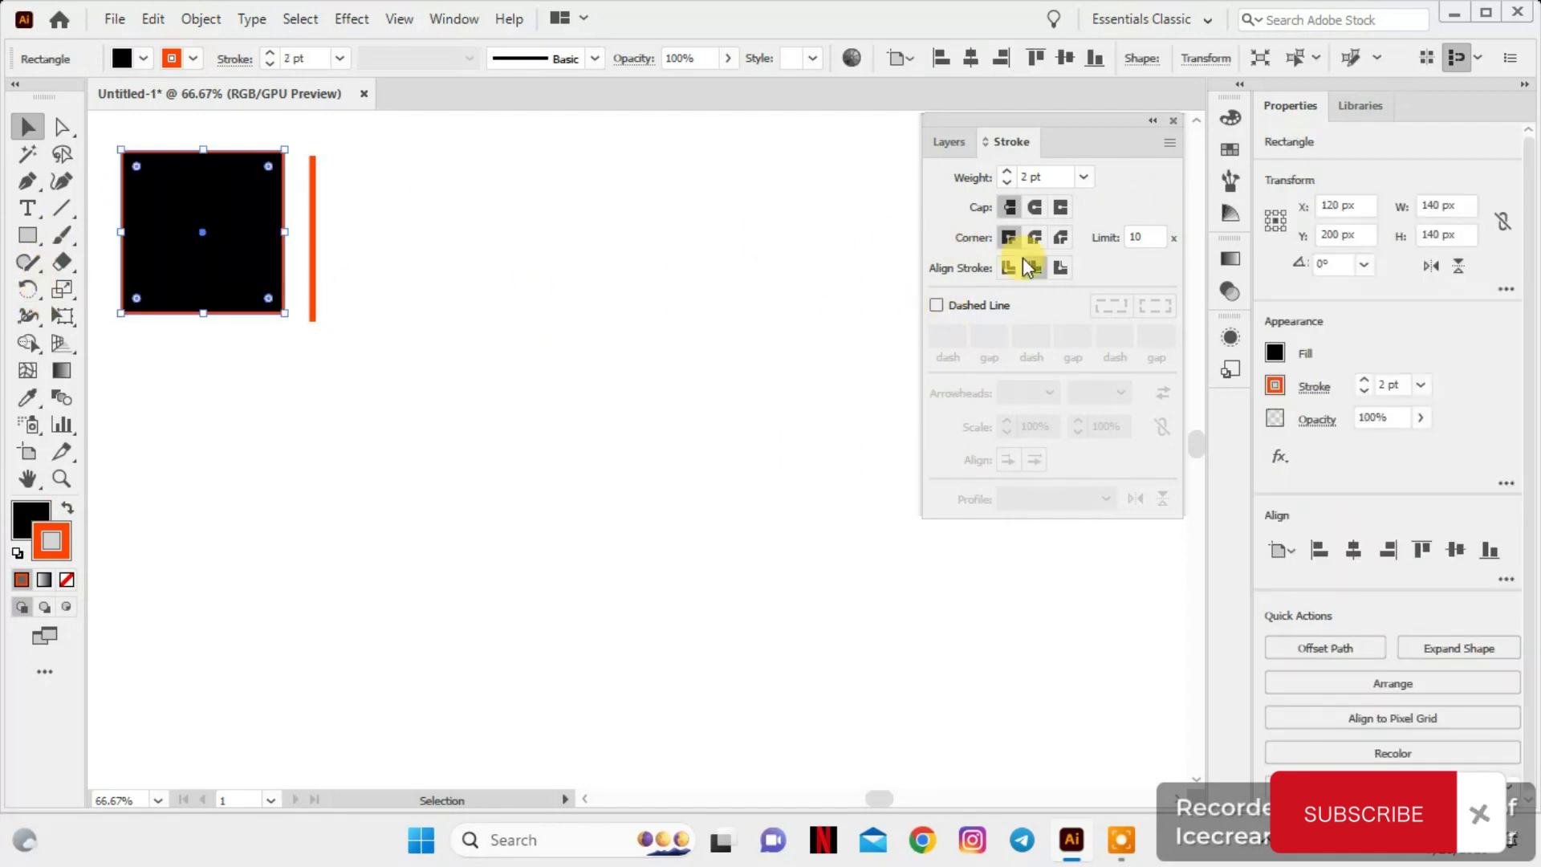
left_click(936, 304)
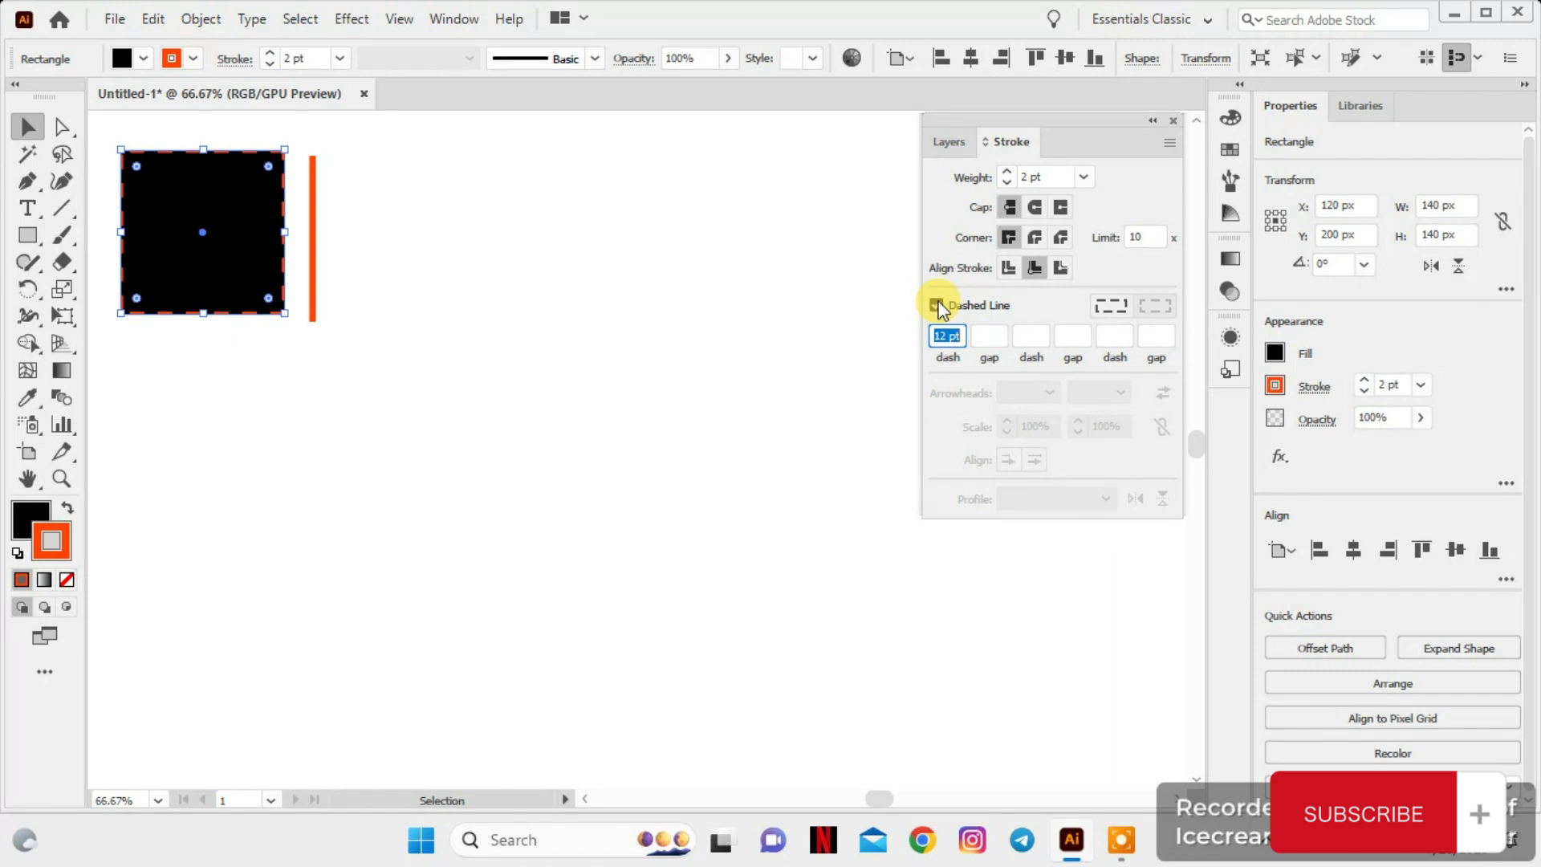
left_click(322, 252)
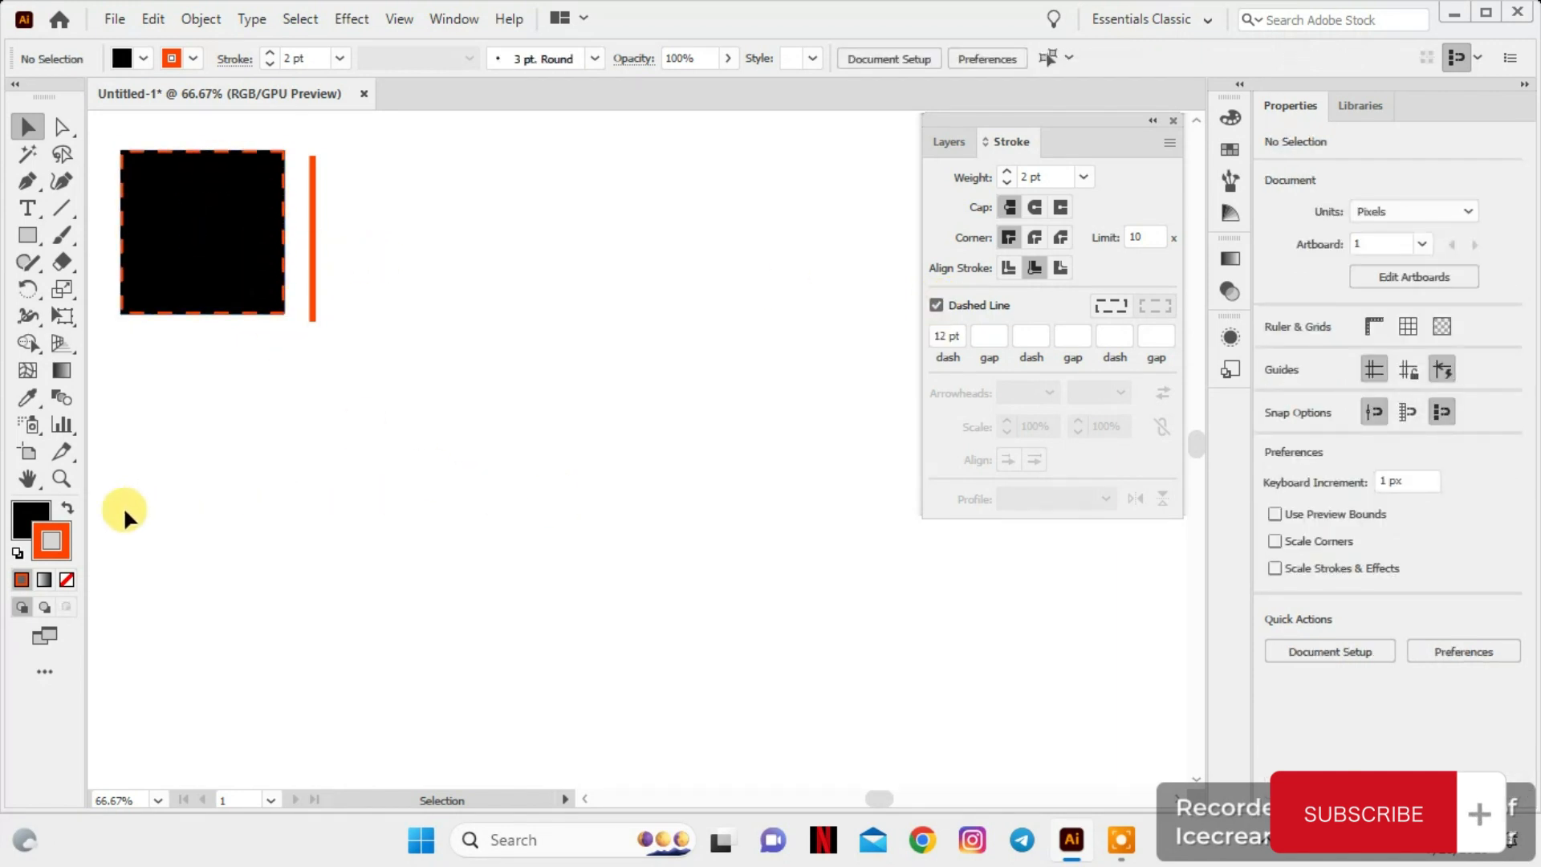
Remove the black fill from the dashed square, keeping only its orange outline, and close the colour options
left_click(30, 519)
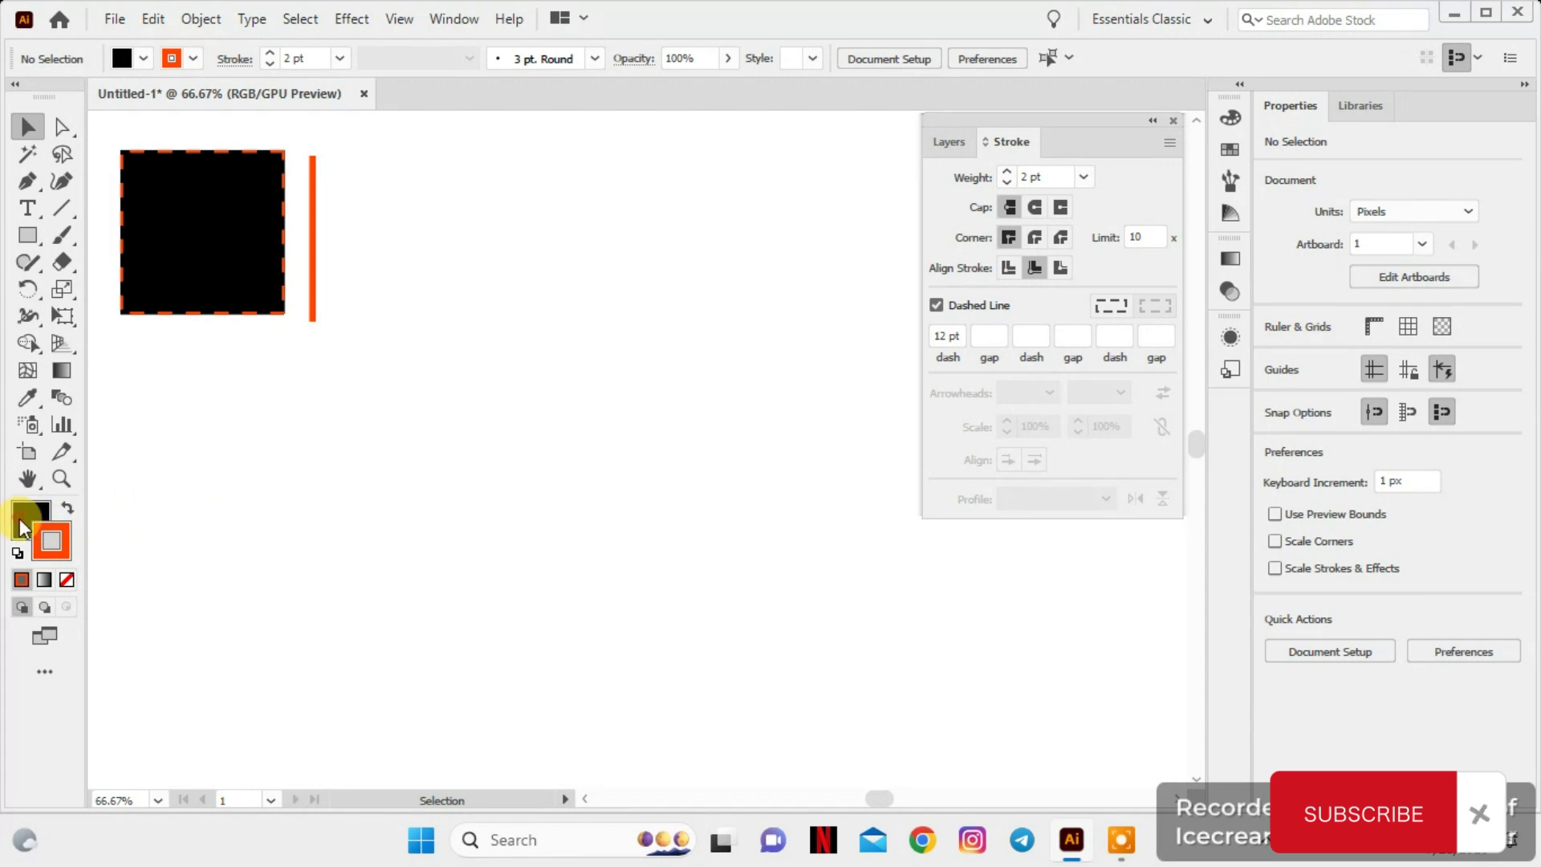
left_click(66, 581)
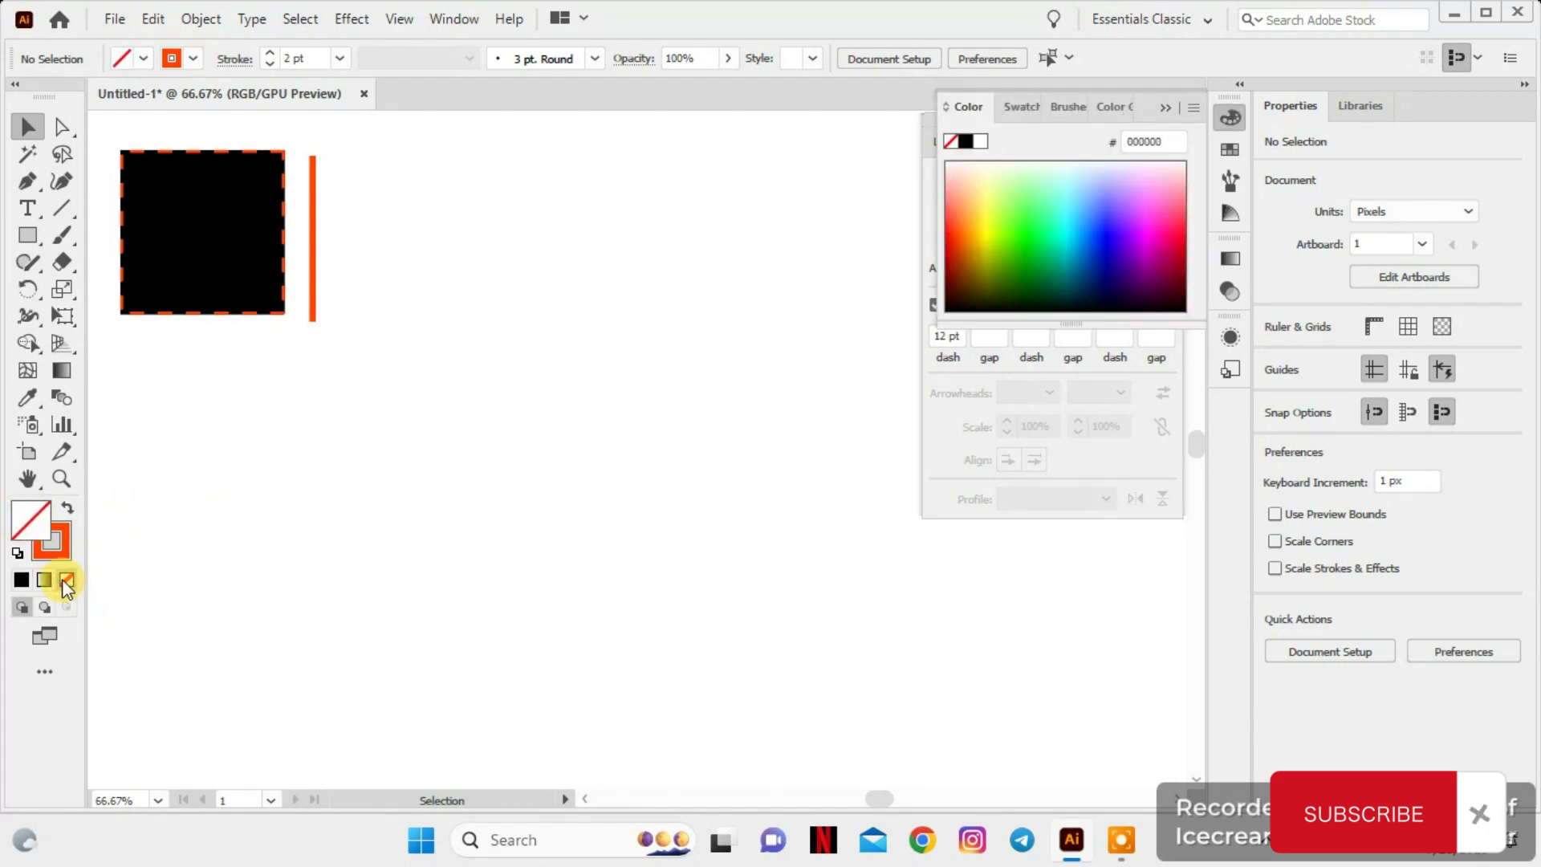
left_click(170, 194)
left_click(72, 579)
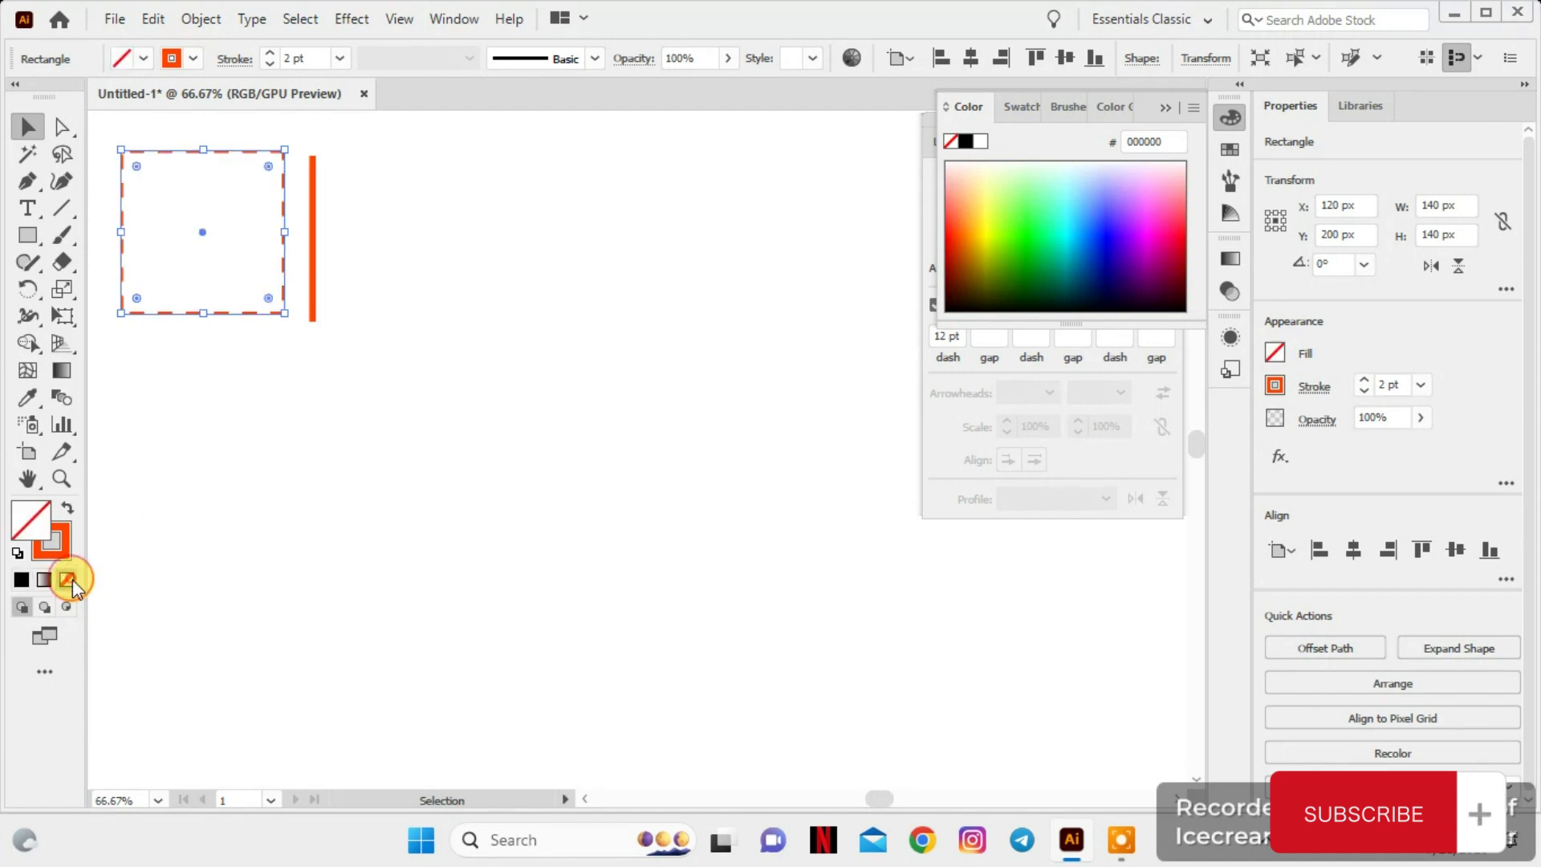
left_click(442, 417)
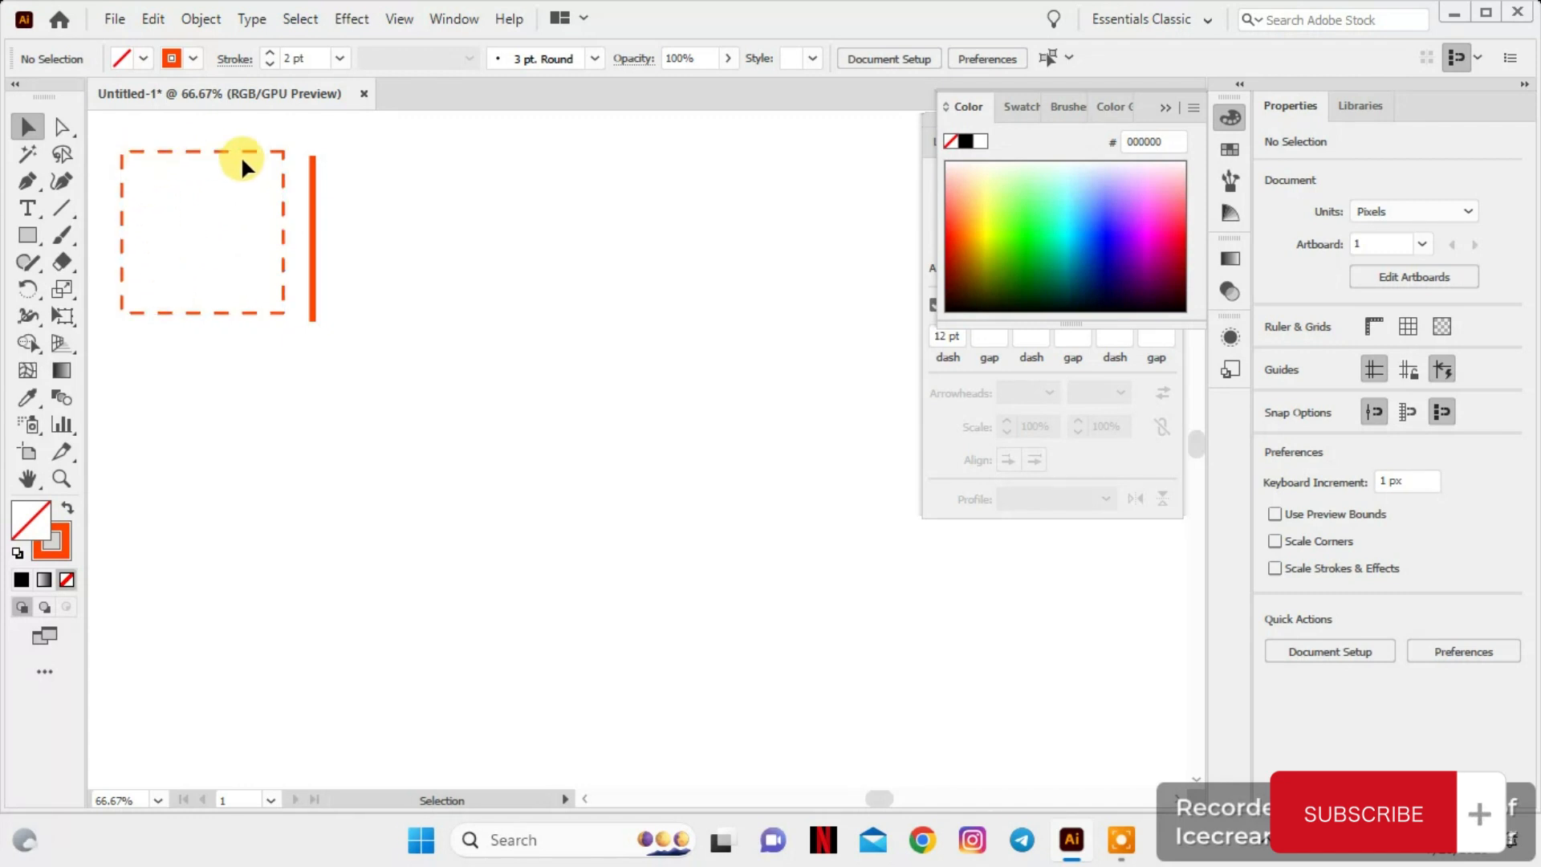
left_click(1166, 108)
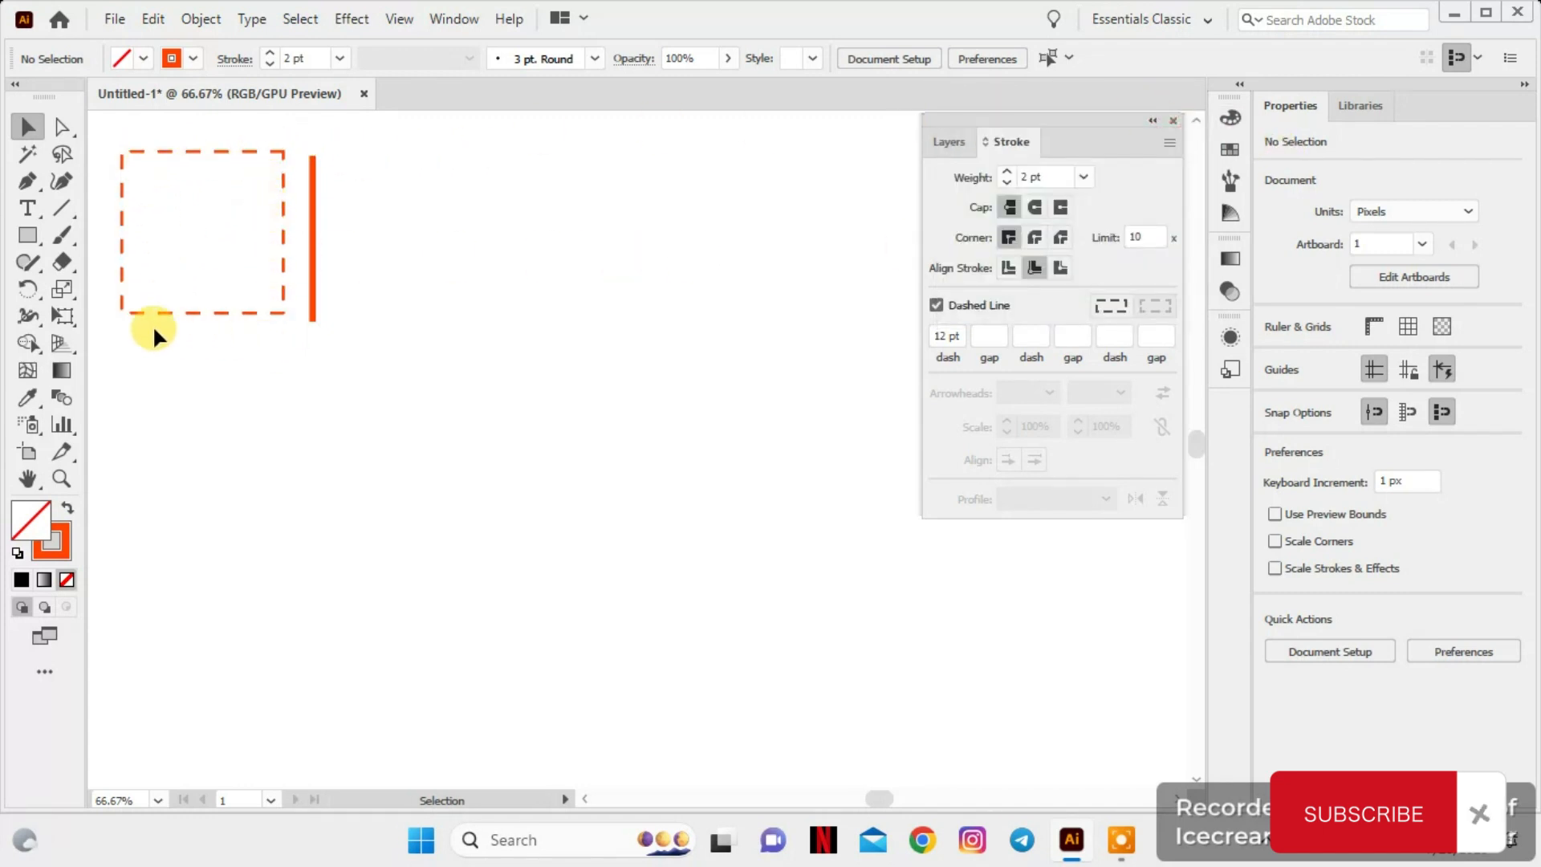
Draw a square about 109 px wide inside the dashed square and swap its fill and stroke for a solid orange fill
left_click(27, 236)
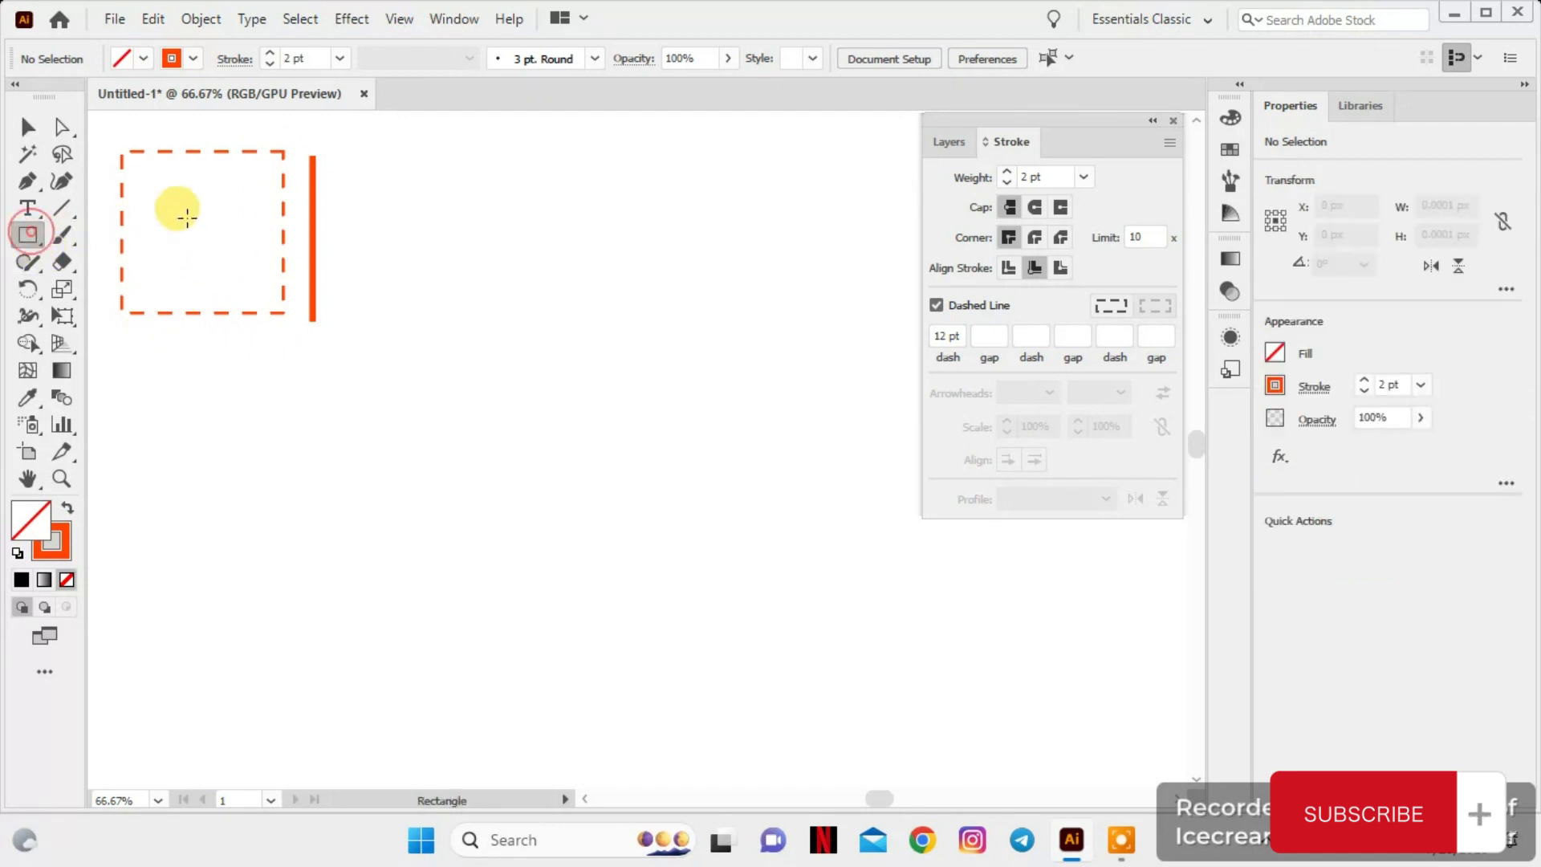
left_click_drag(137, 166, 261, 292)
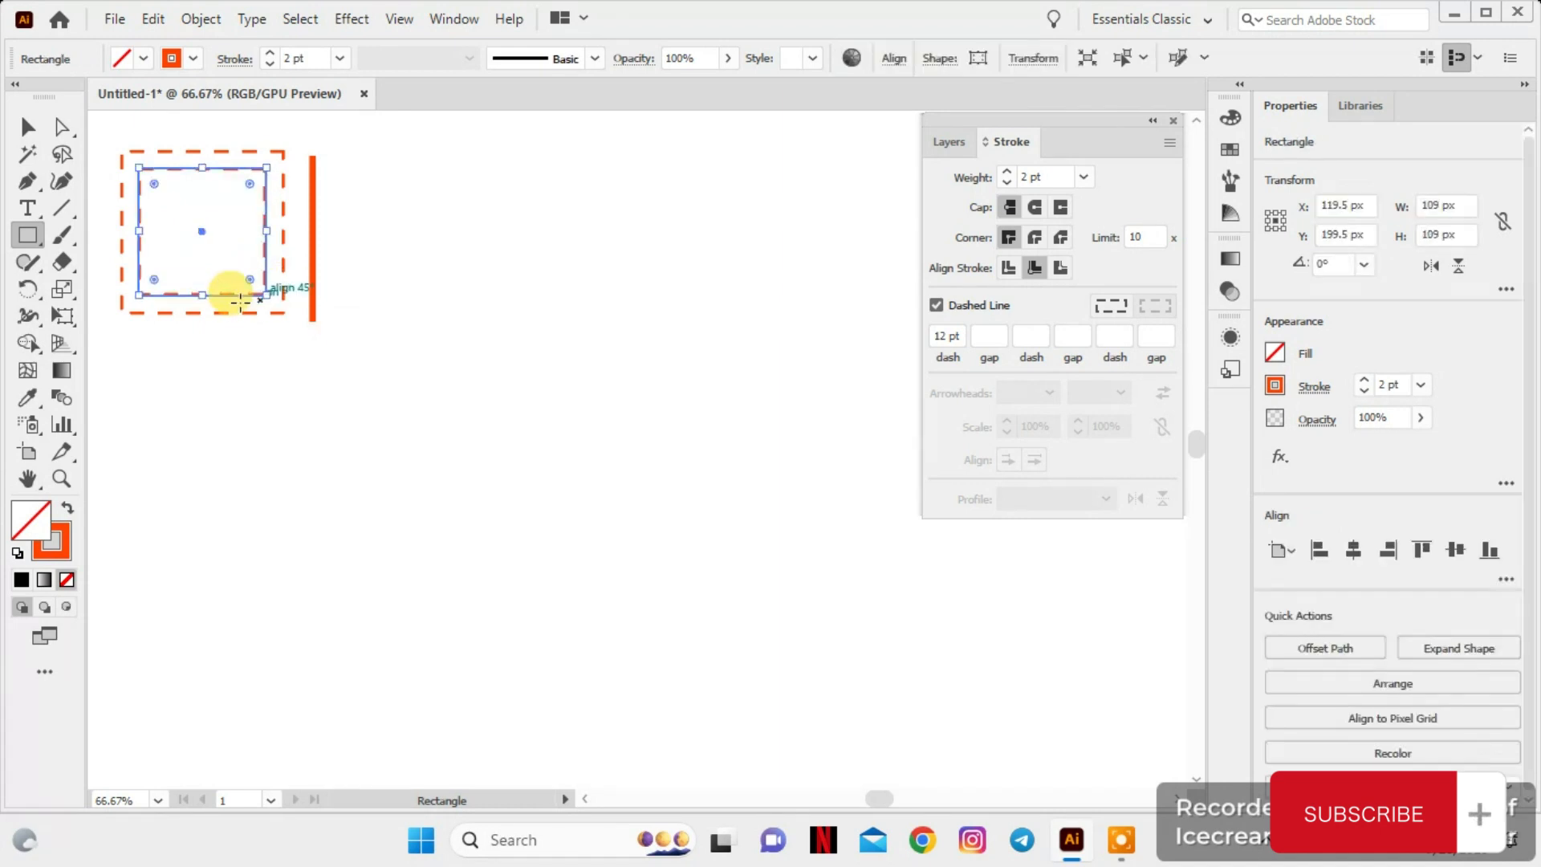
left_click(67, 508)
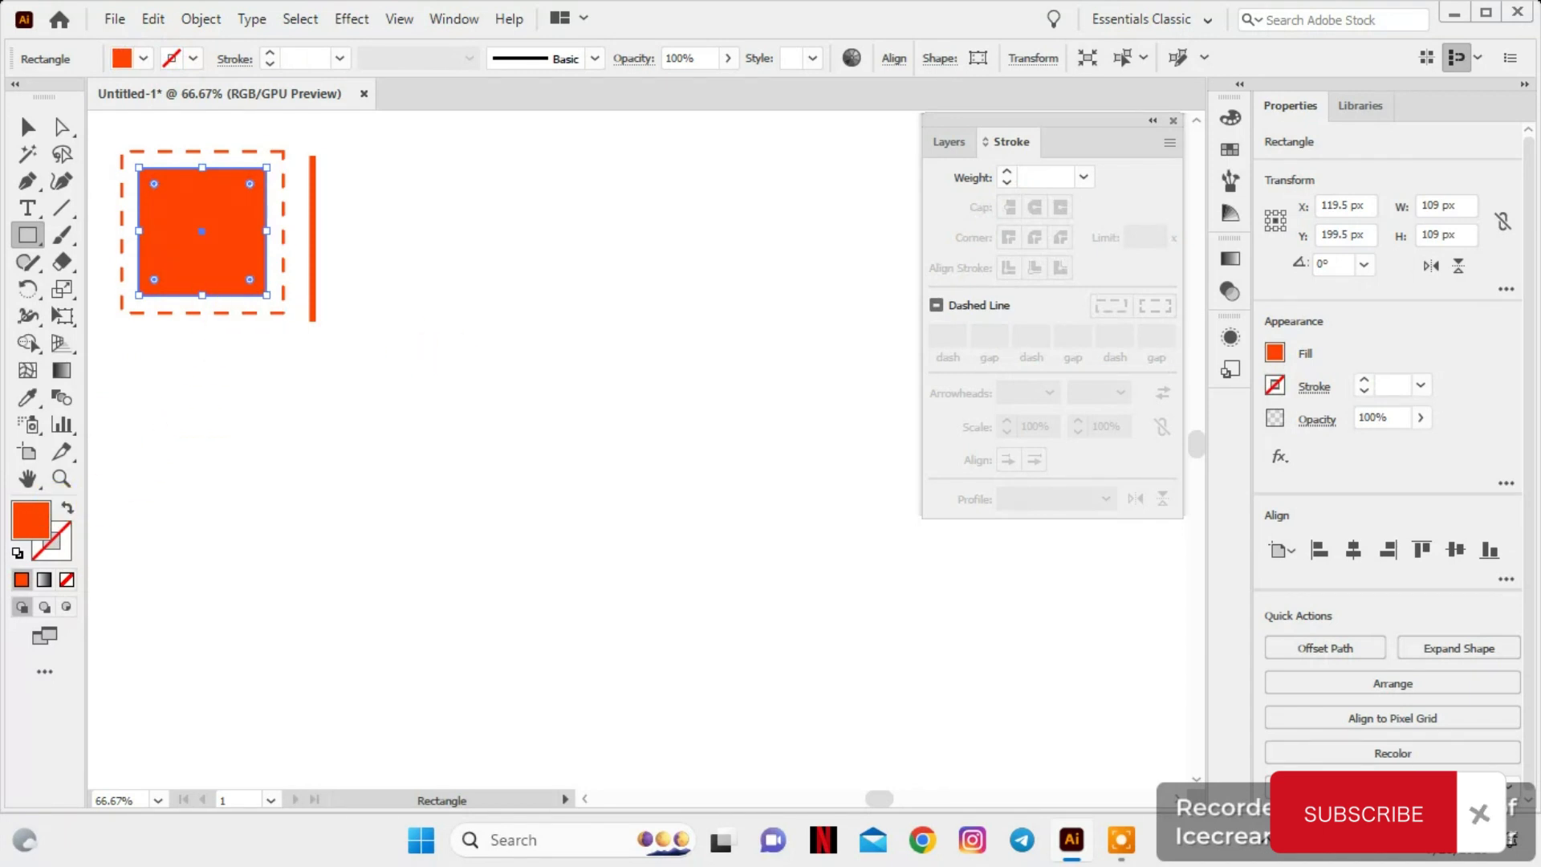
left_click(21, 128)
left_click(575, 215)
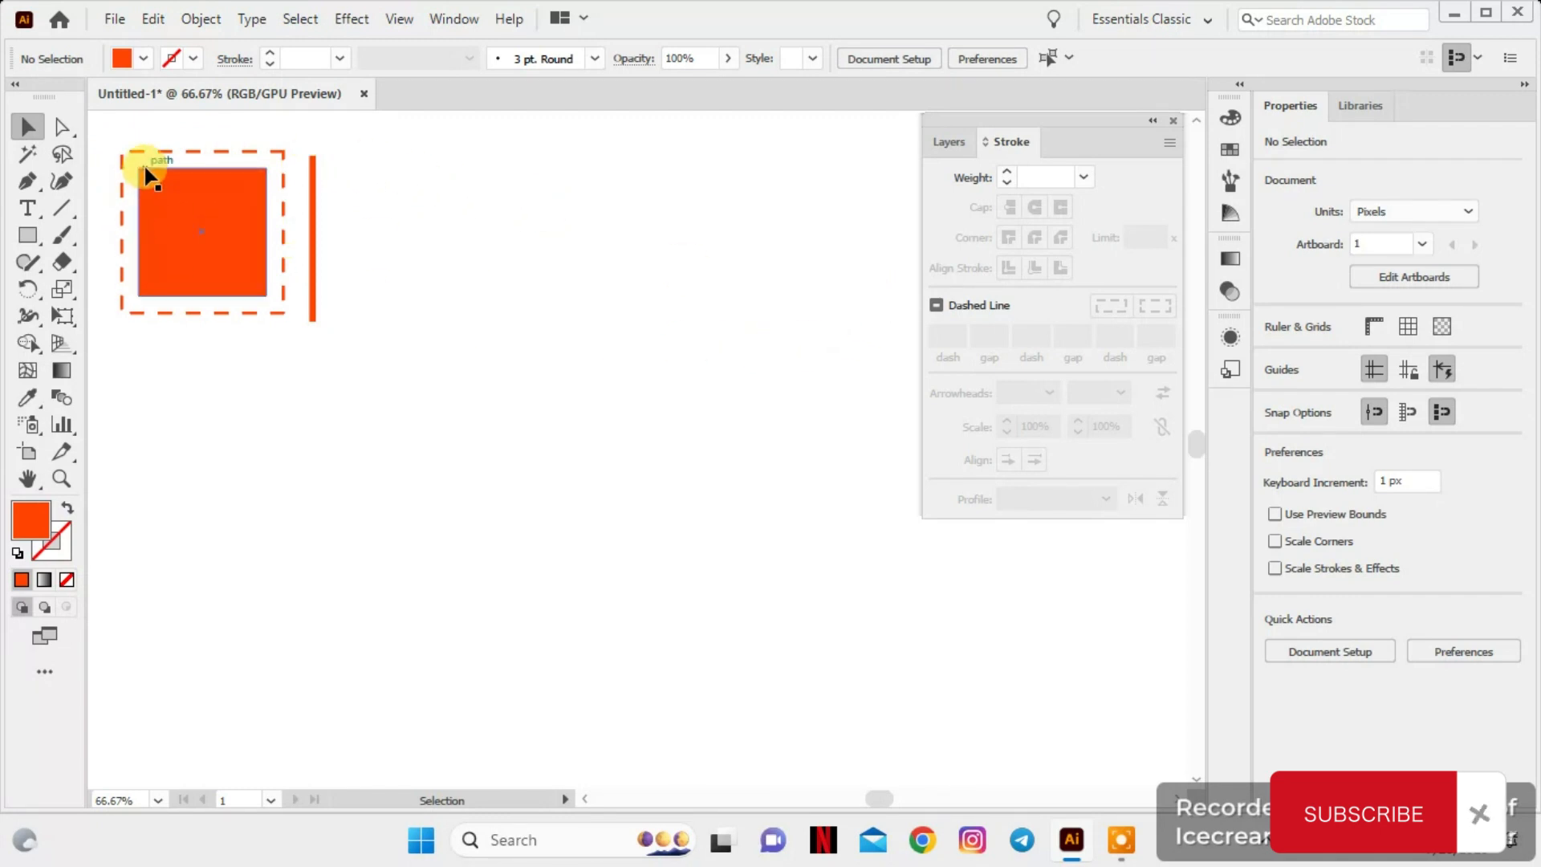
left_click(192, 151)
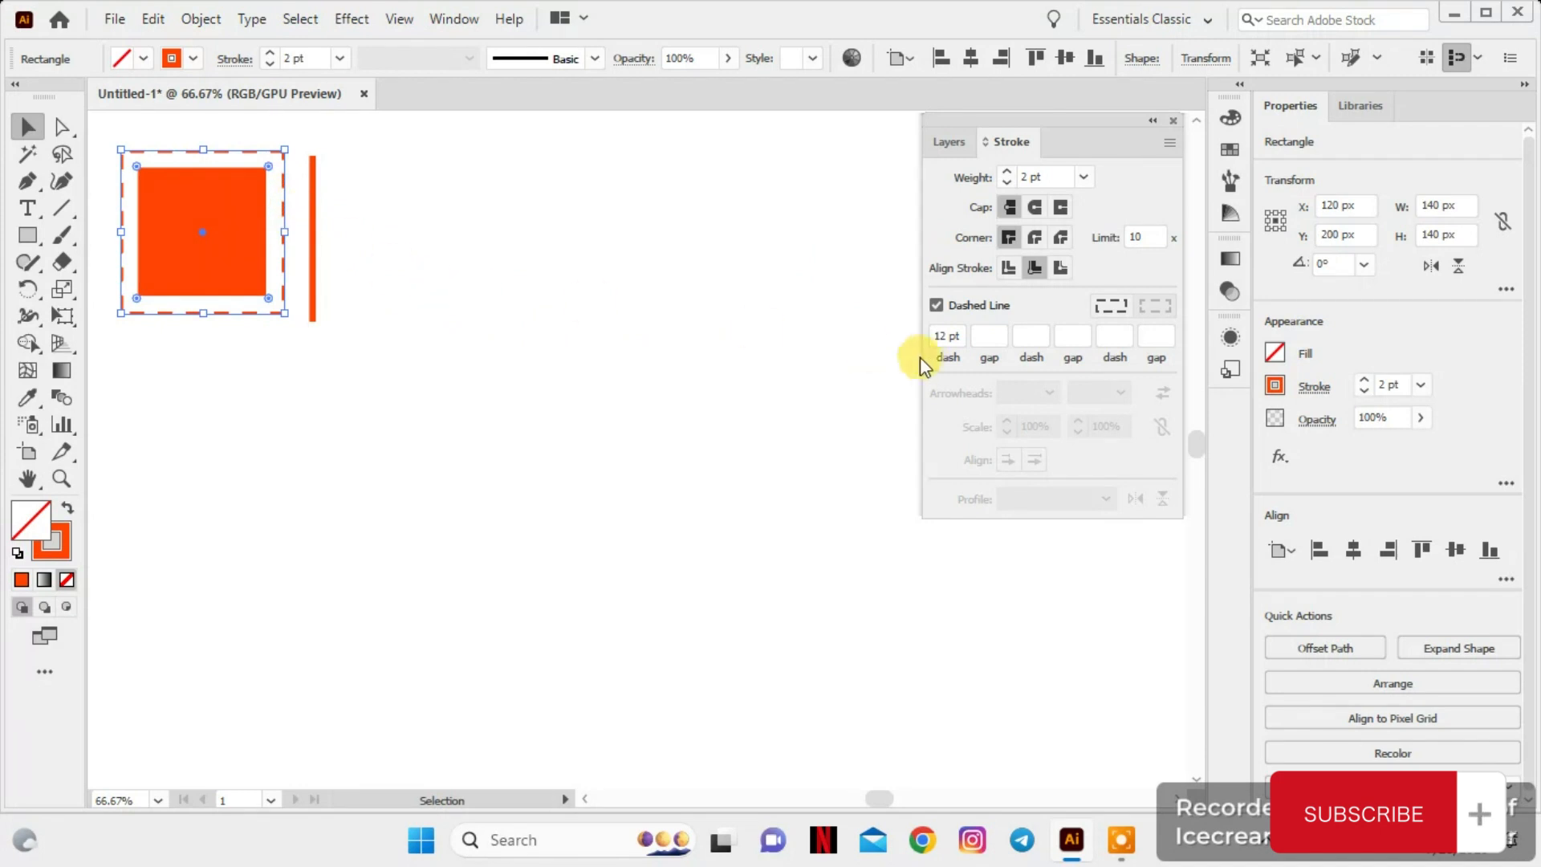
left_click(818, 353)
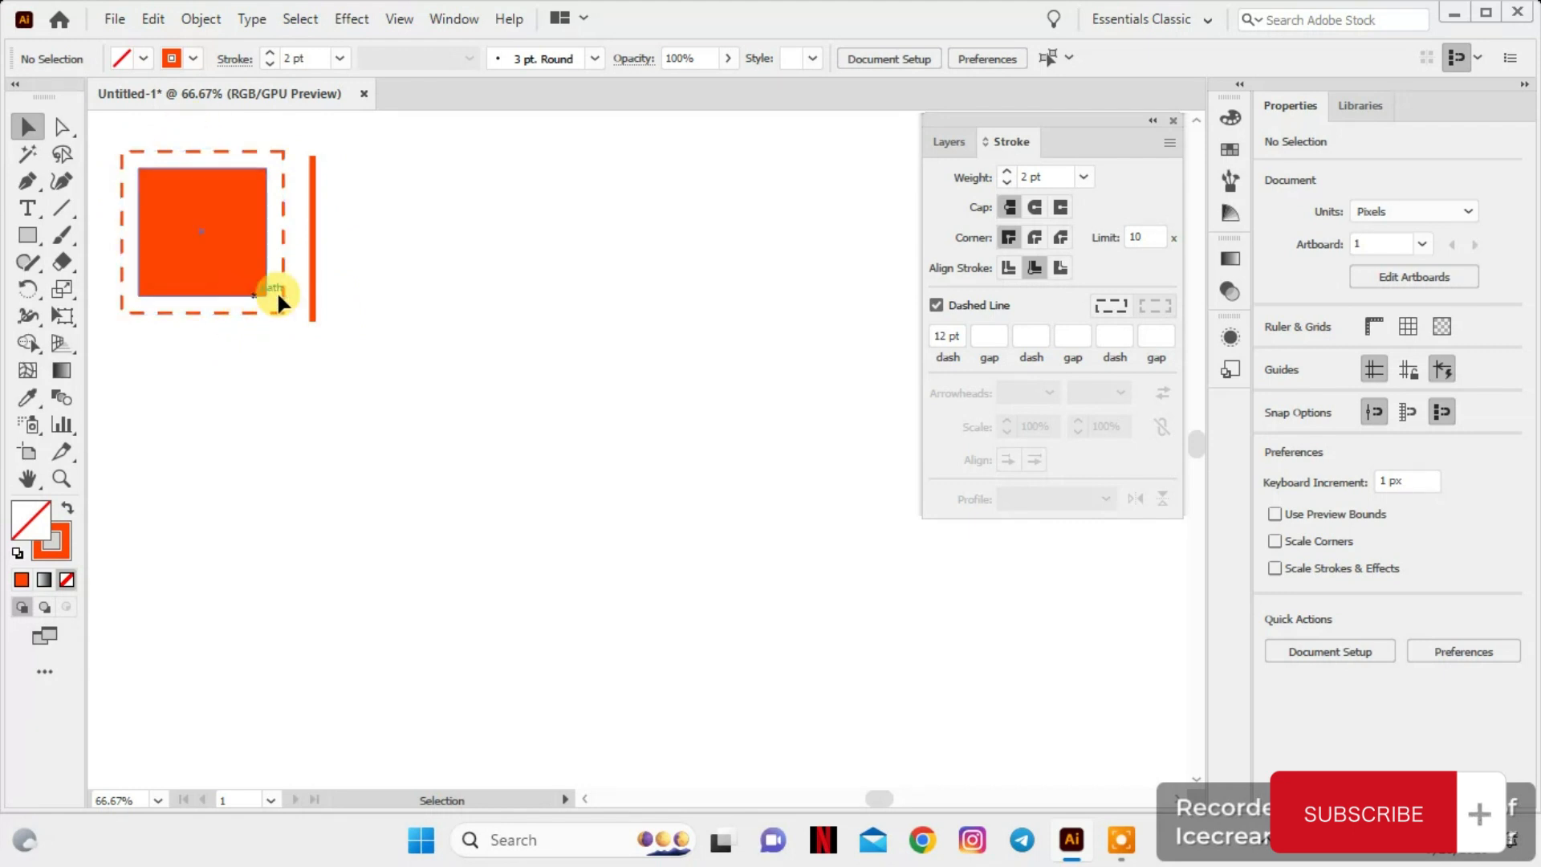
Give the vertical line 12 pt dashes and rotate it to nearly horizontal, placed right of the squares
left_click(309, 229)
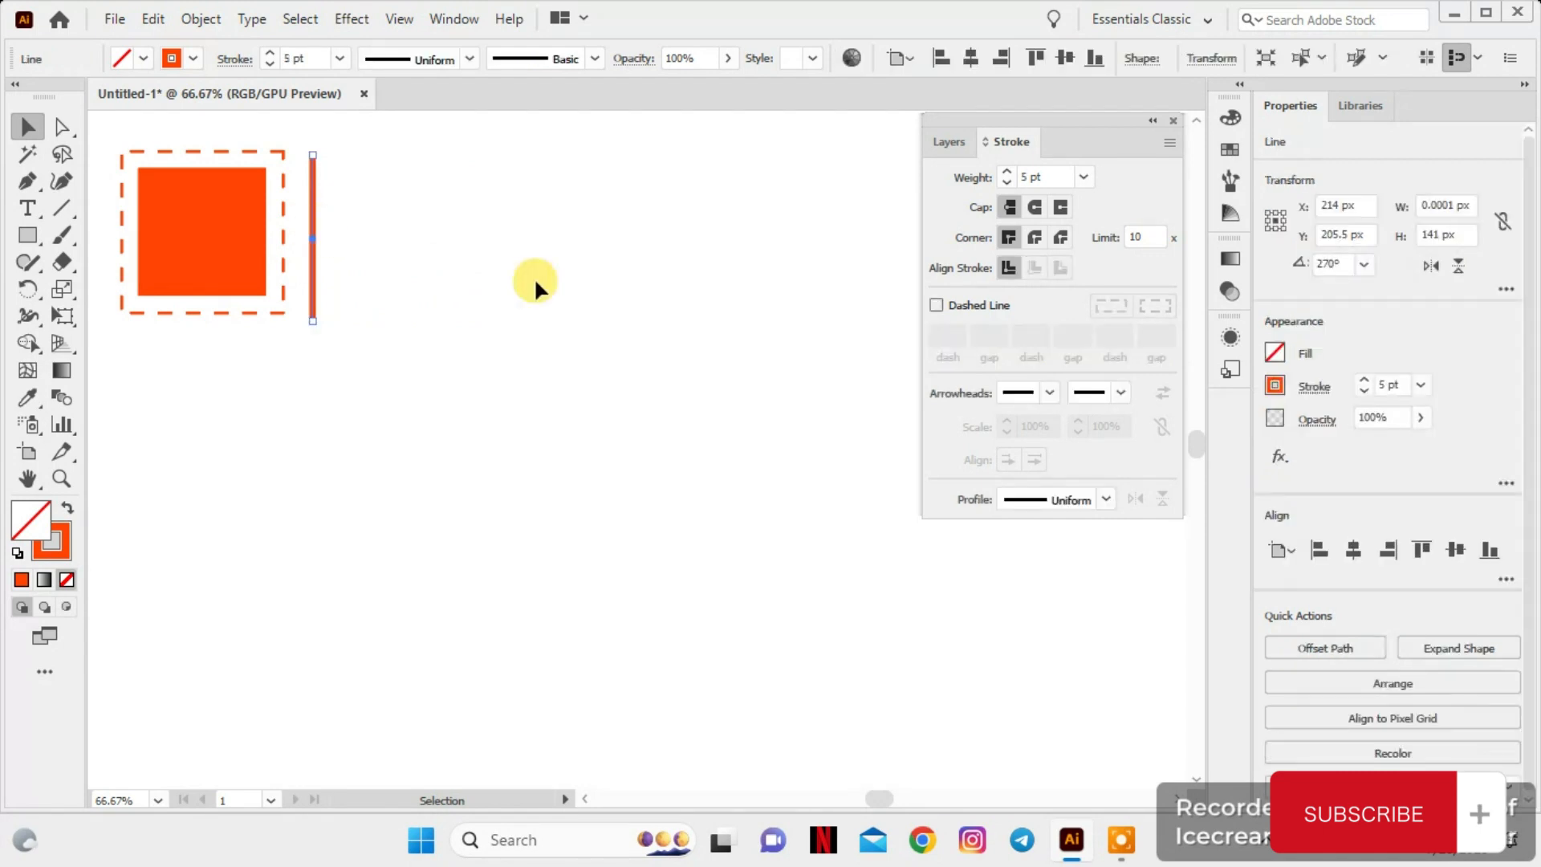
left_click(936, 305)
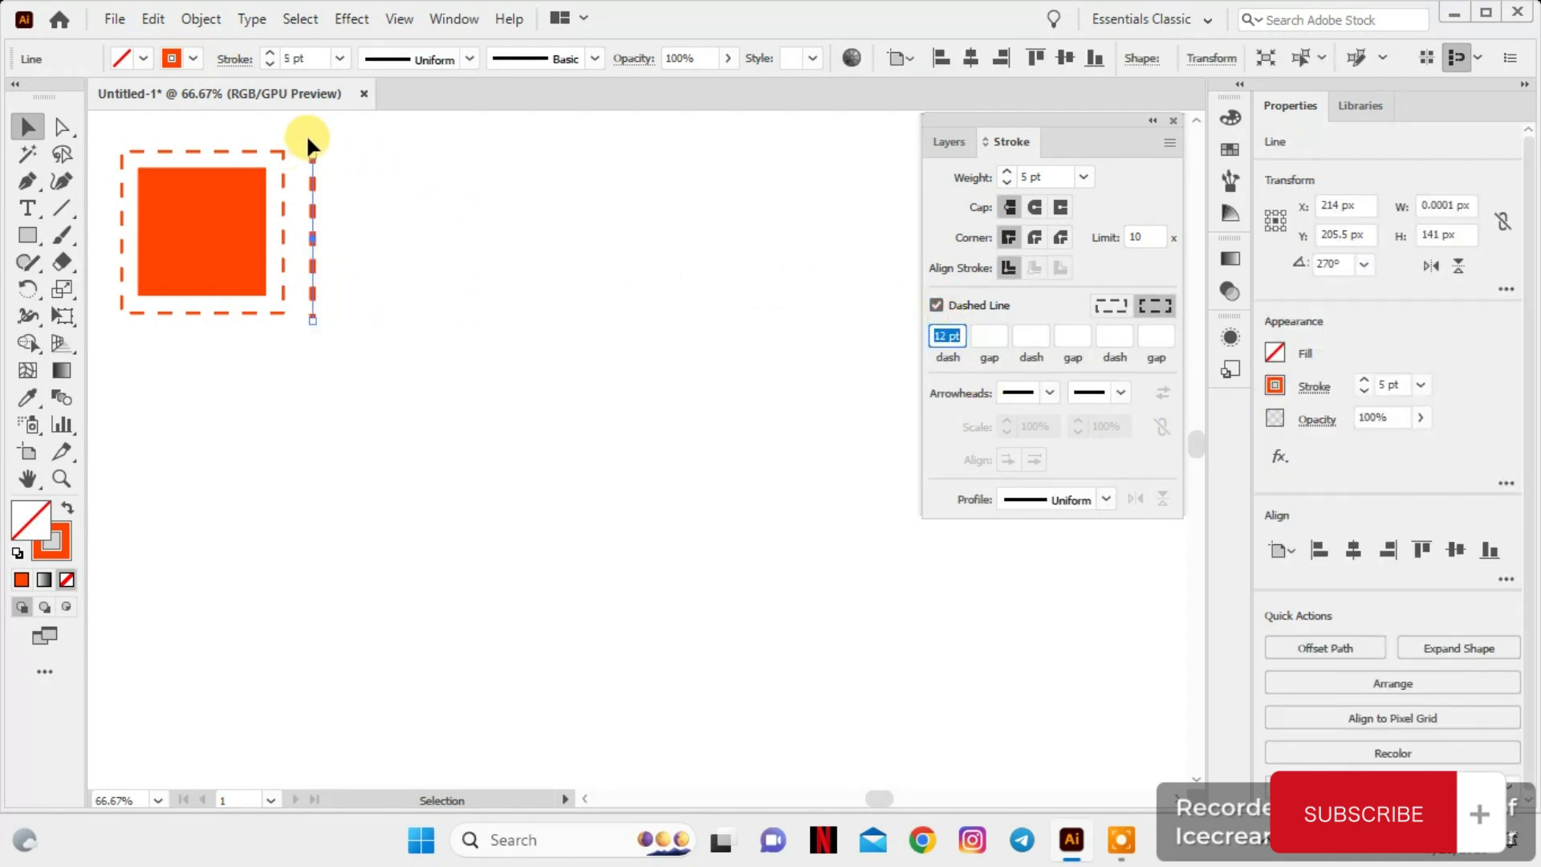
left_click_drag(311, 151, 482, 231)
left_click_drag(335, 237, 446, 254)
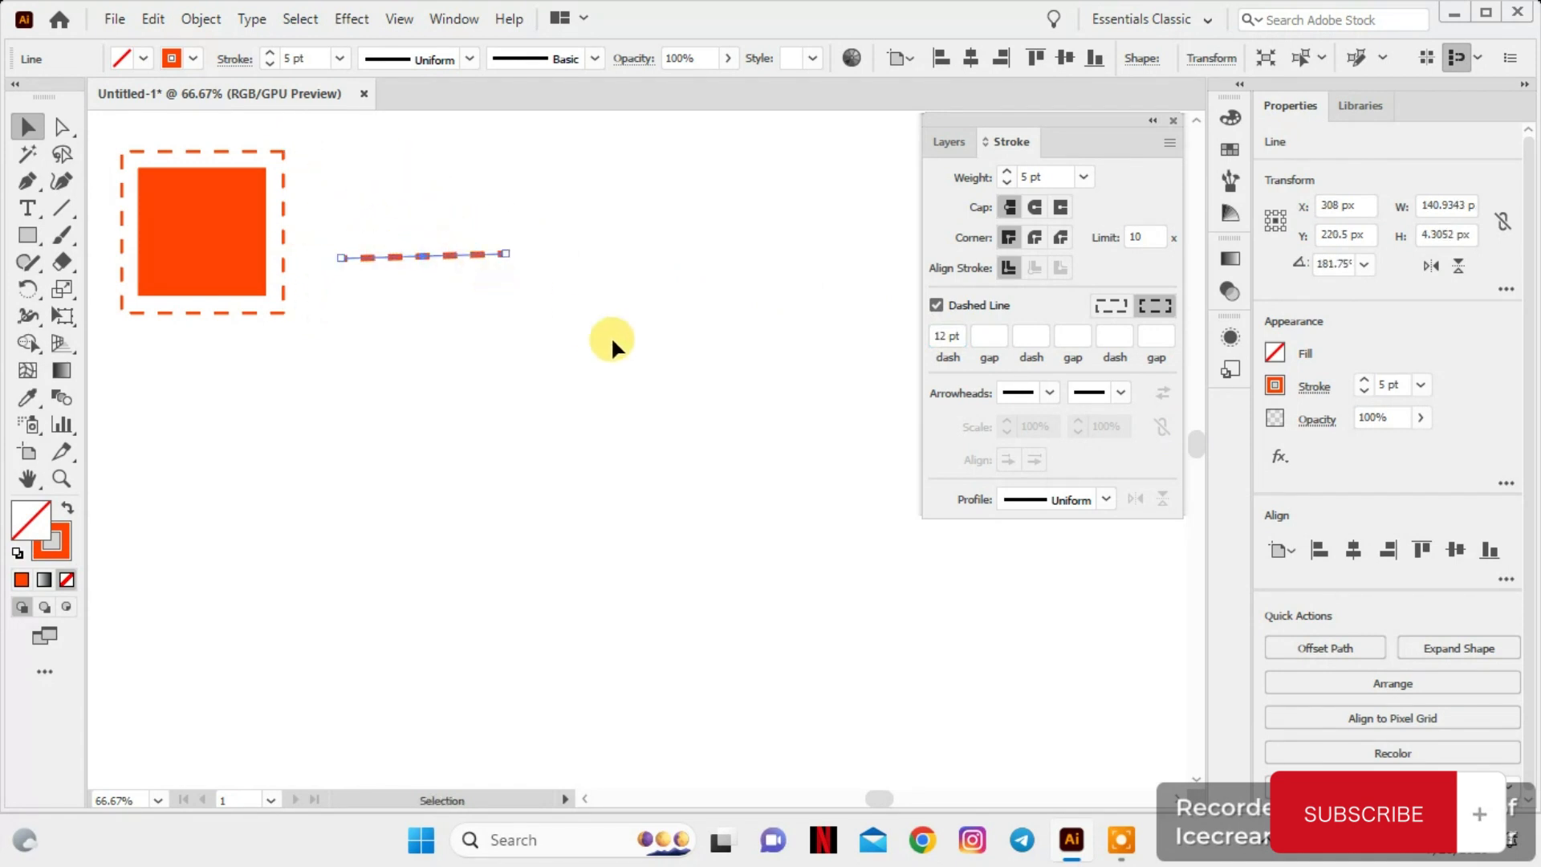
Reduce the dashed line's stroke weight to 2 pt and deselect it
left_click(269, 64)
left_click(269, 64)
left_click(269, 64)
left_click(268, 64)
left_click(783, 194)
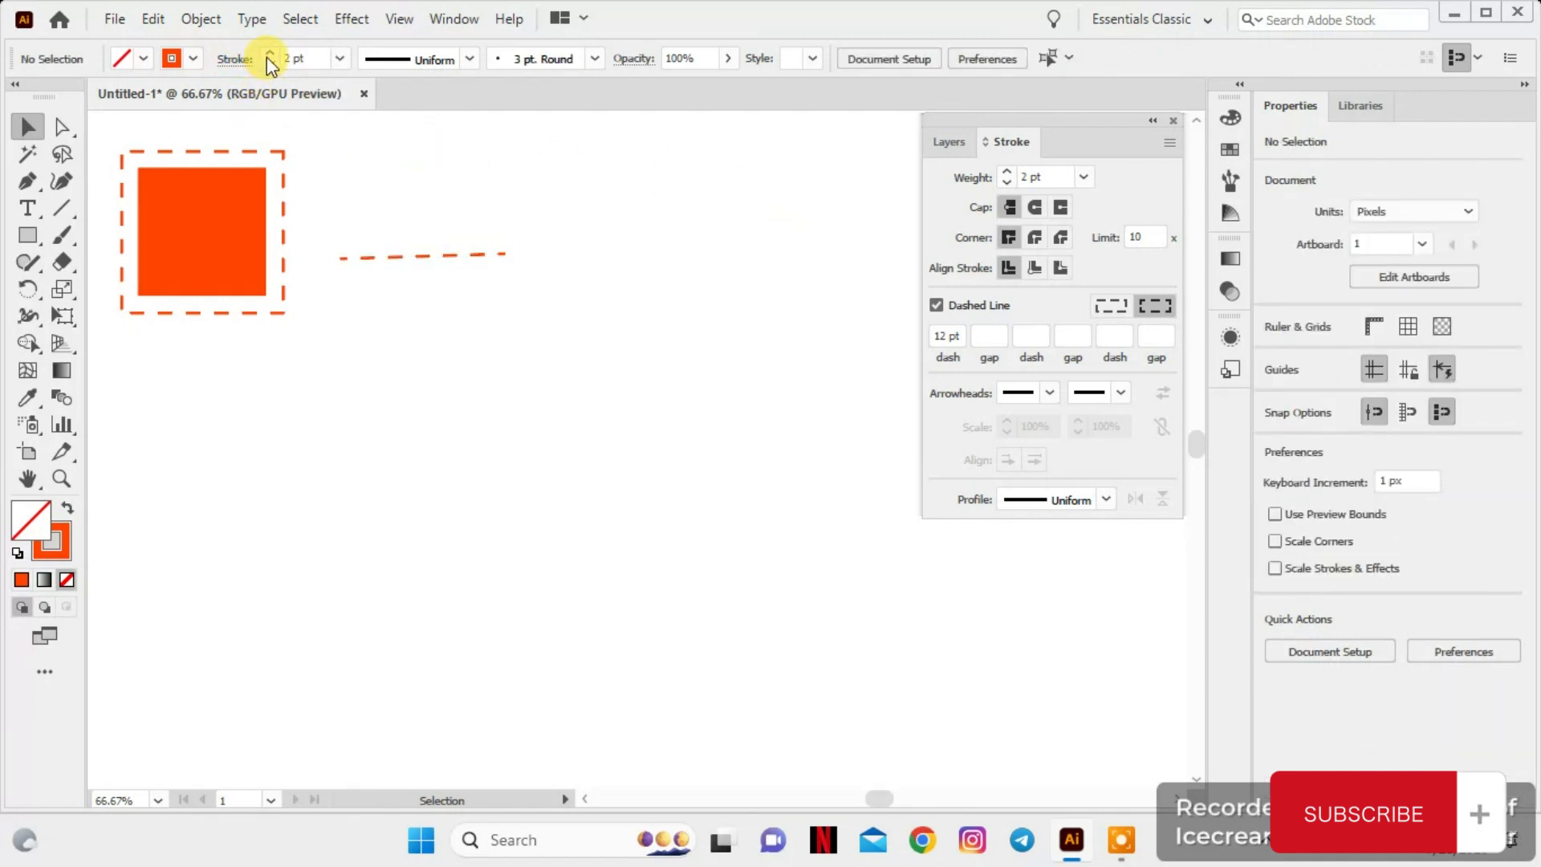
Rotate the dashed line back to vertical and move it close beside the dashed square
left_click(502, 249)
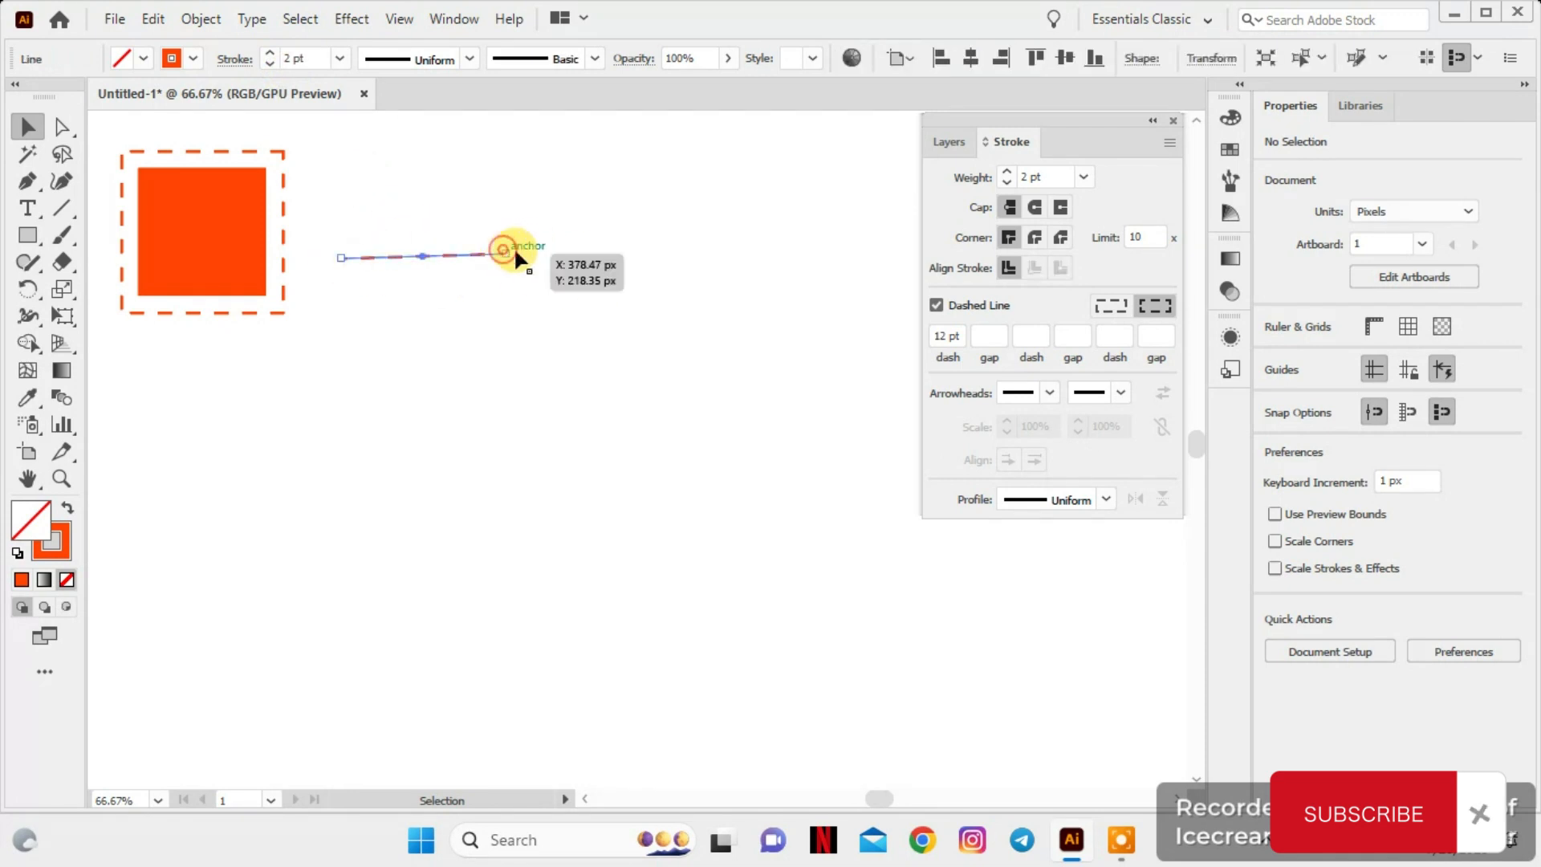
left_click_drag(509, 246, 422, 133)
left_click_drag(424, 228, 318, 202)
left_click(438, 235)
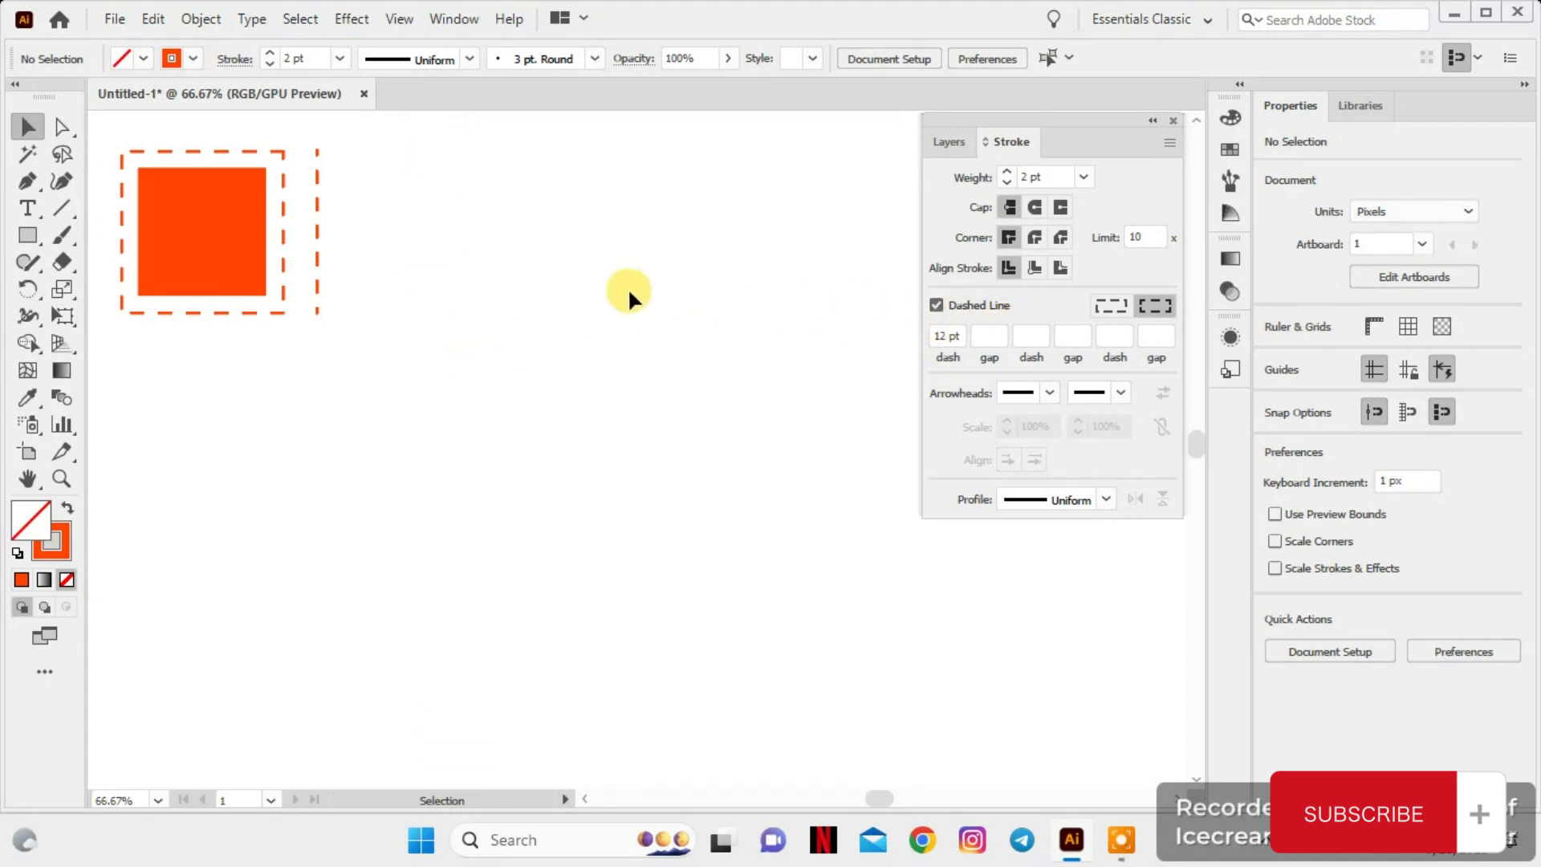
Draw a vertical line about 238 px long right of the dashed line and turn off its dashes
left_click(64, 205)
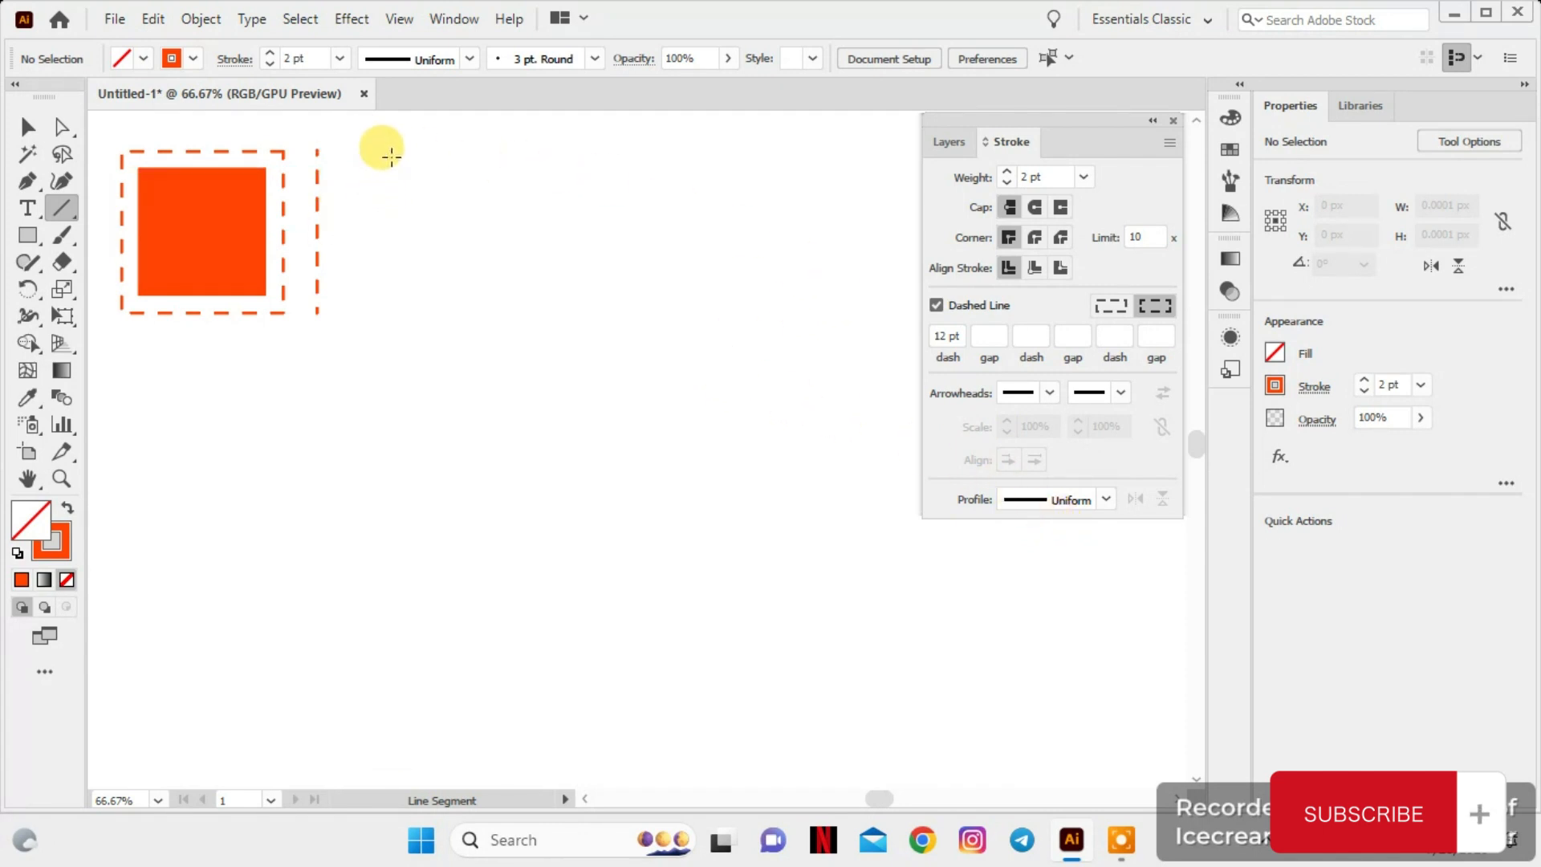
mouse_move(391, 155)
left_mouse_down()
mouse_move(351, 265)
mouse_move(352, 434)
left_mouse_up()
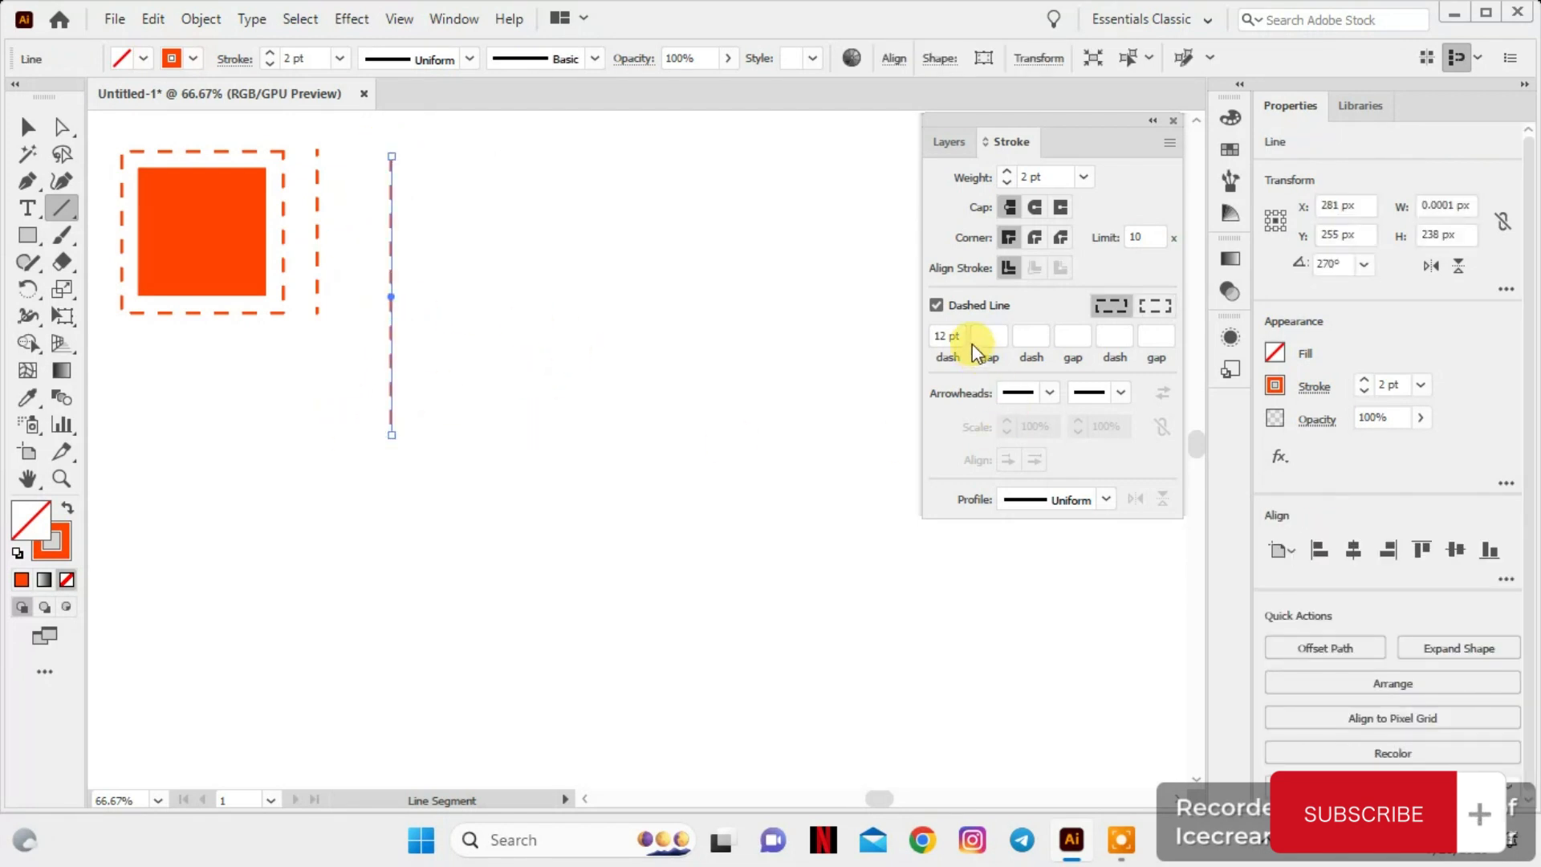
left_click(935, 305)
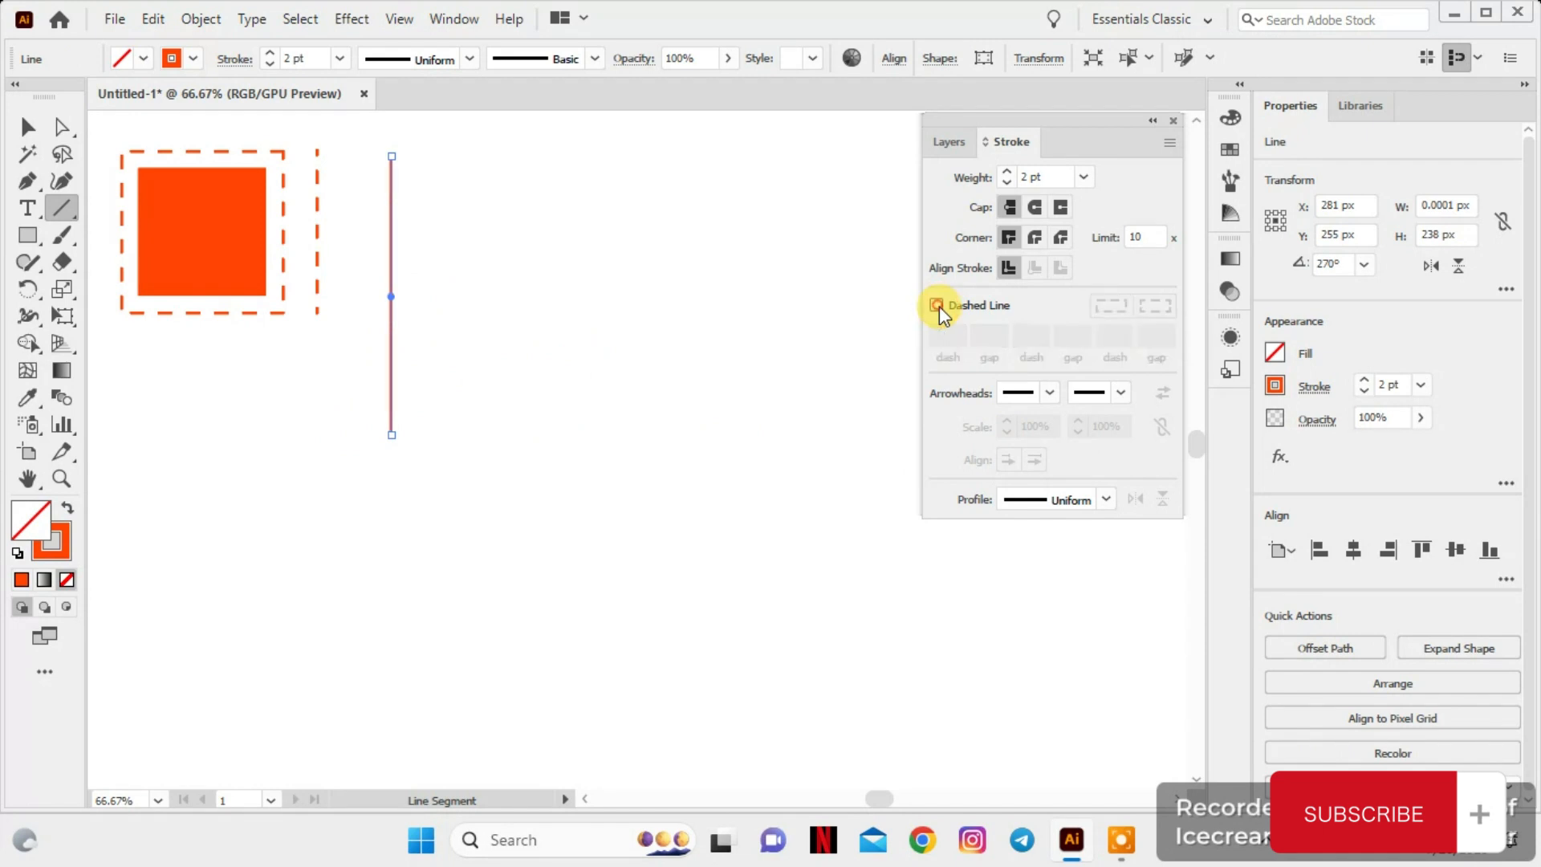
left_click(18, 125)
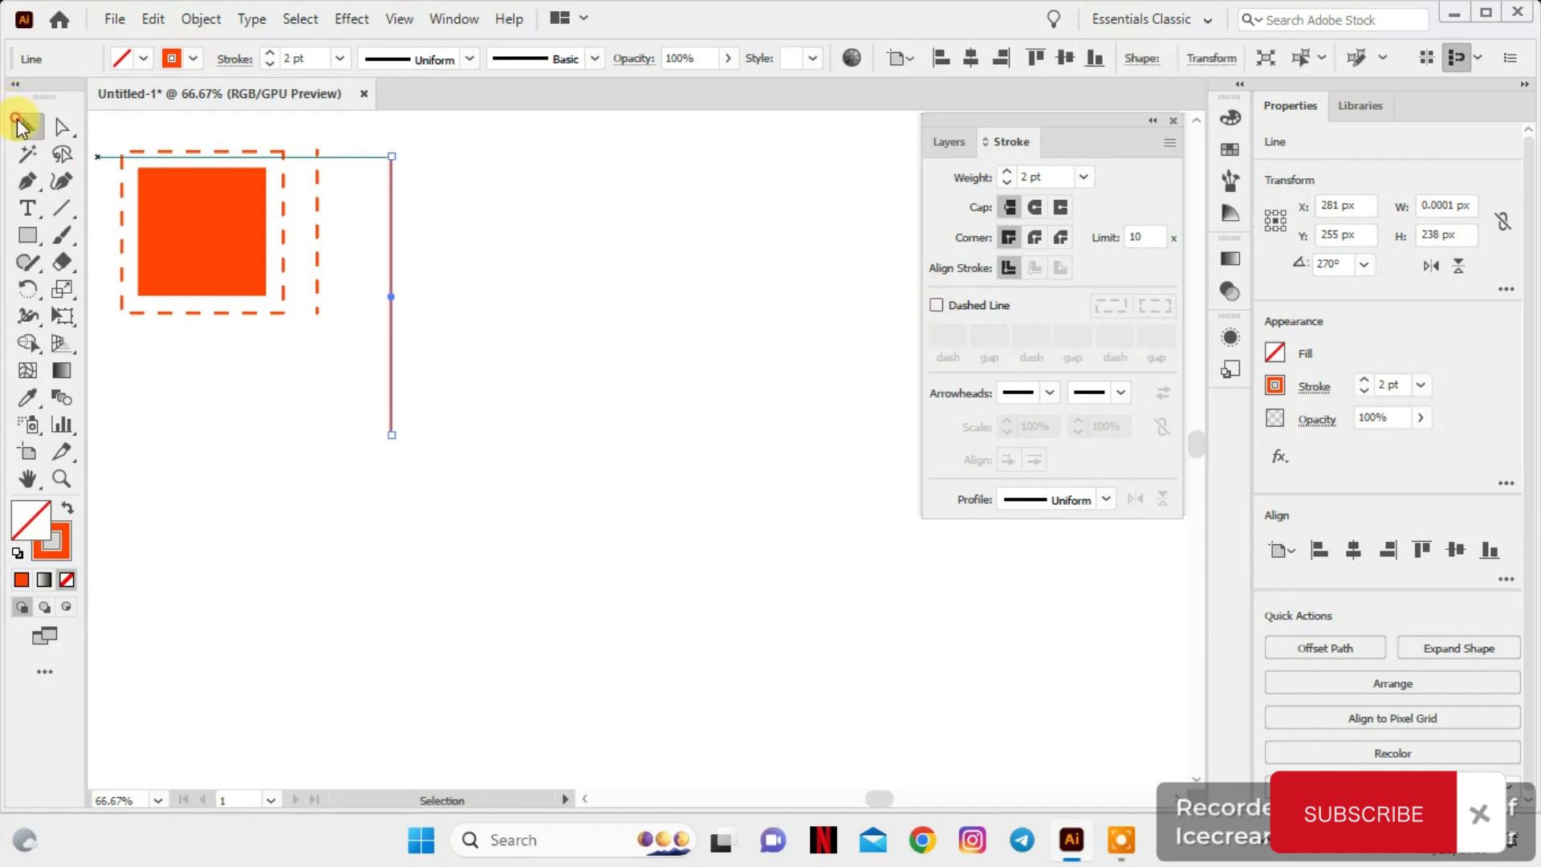
left_click(656, 209)
Duplicate the solid vertical line about 26 px to the right and repeat the copy until nine evenly spaced lines exist
mouse_move(393, 225)
left_mouse_down()
mouse_move(440, 220)
mouse_move(421, 217)
left_mouse_up()
key("ctrl+d")
key("ctrl+d")
key("ctrl+d")
key("ctrl+d")
key("ctrl+d")
key("ctrl+d")
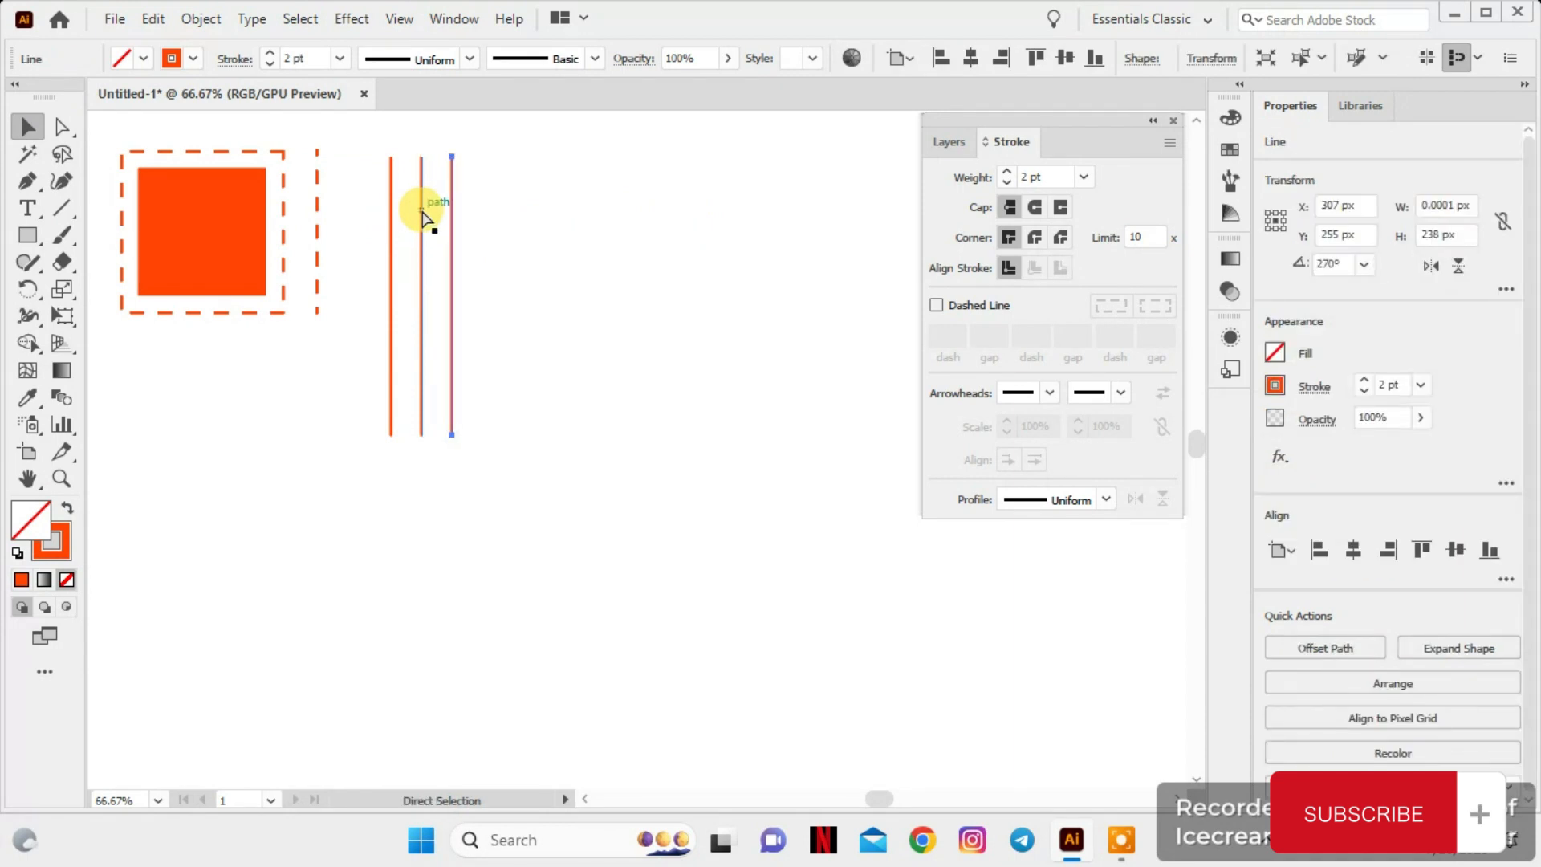
key("ctrl+d")
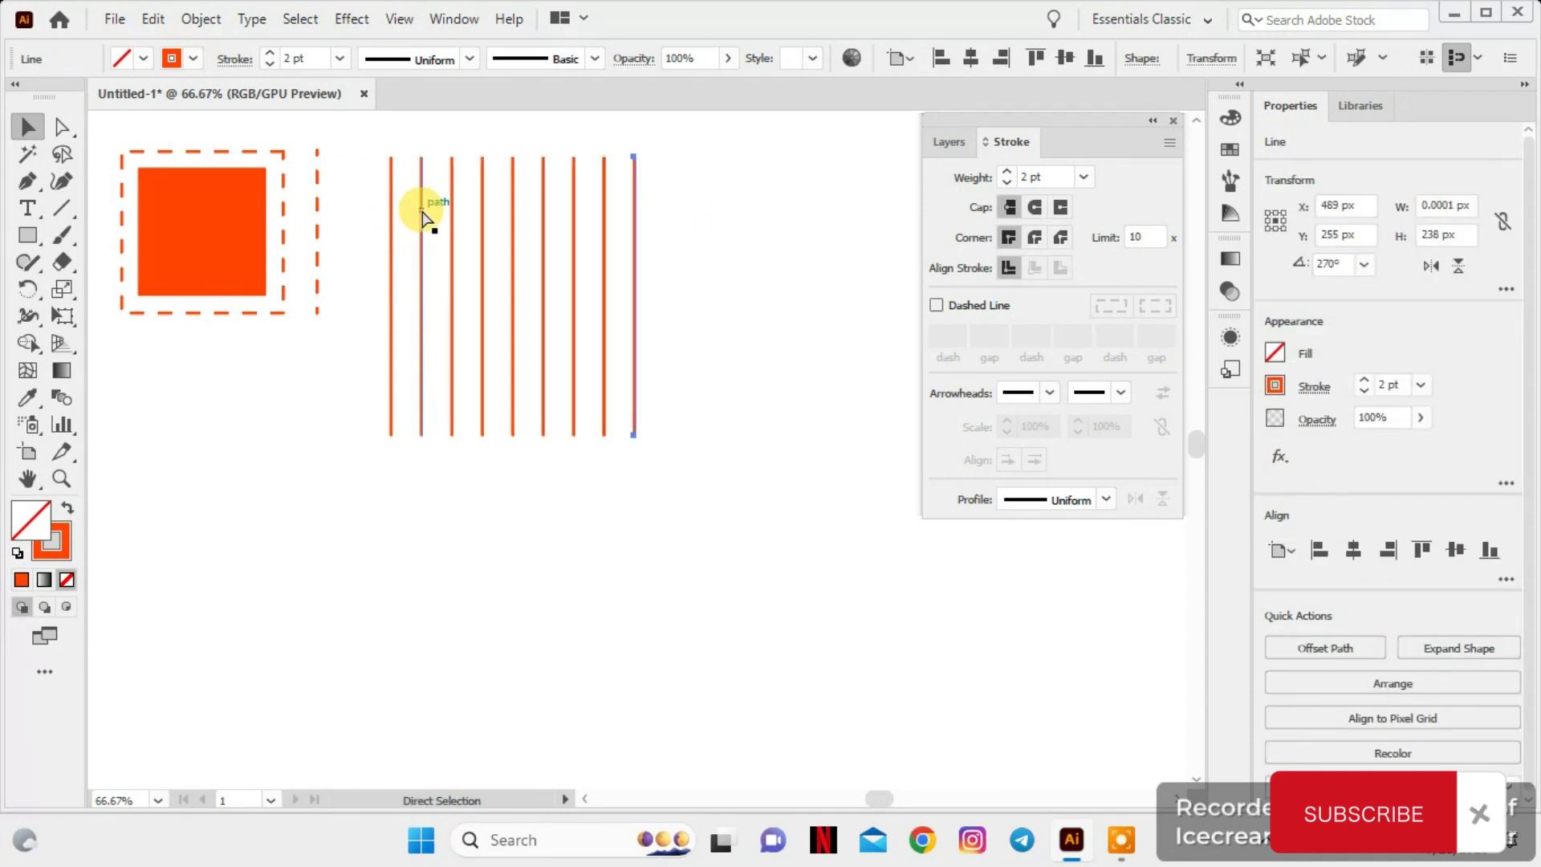
left_click(738, 255)
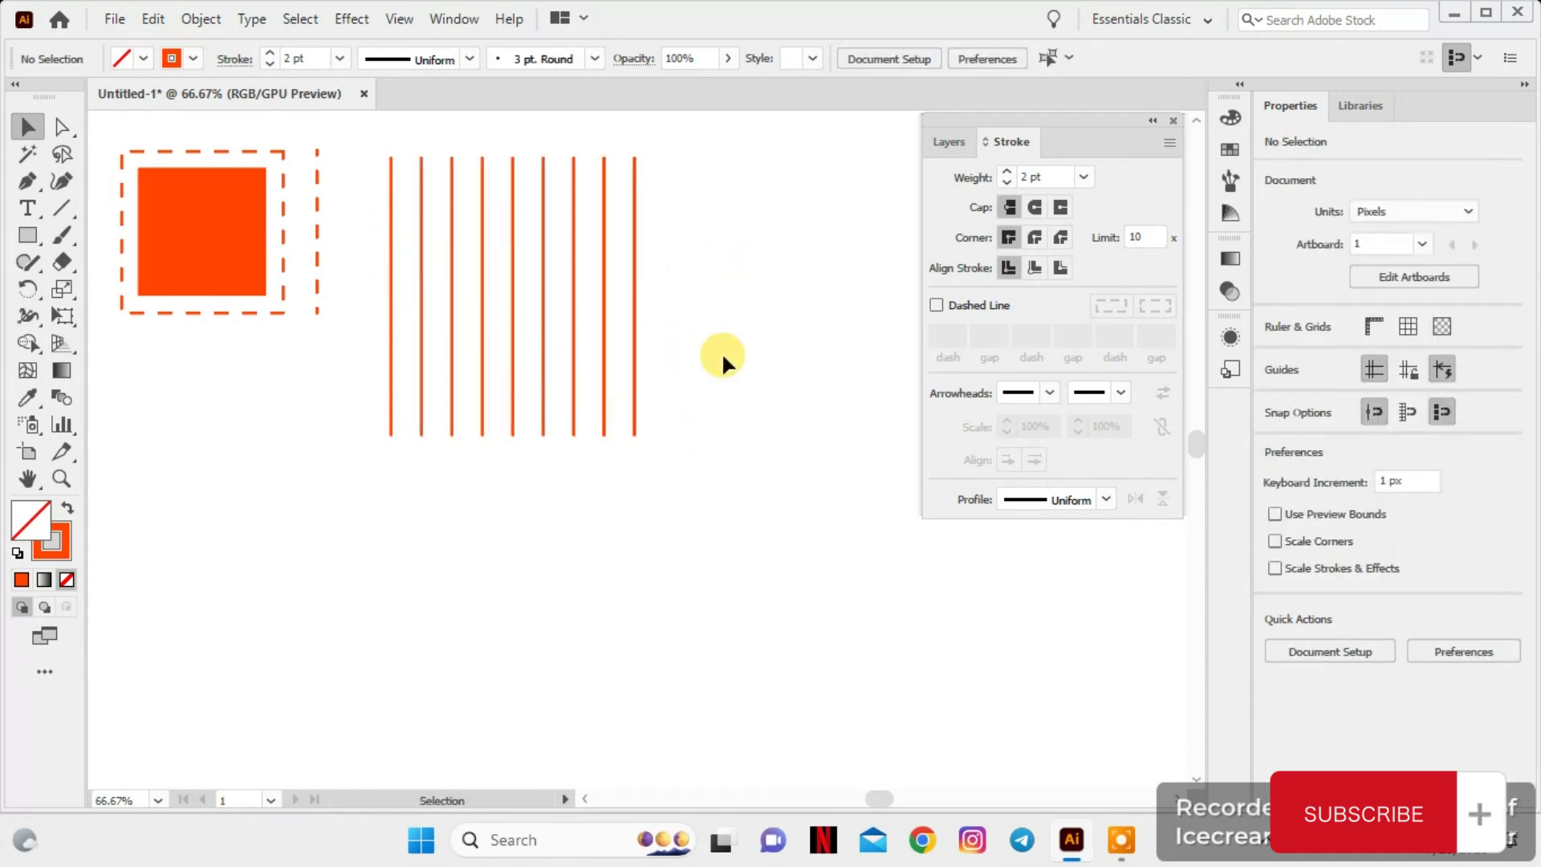
Browse the start arrowhead styles for the first solid vertical line and apply a solid, notched arrowhead to its upper end
left_click(389, 305)
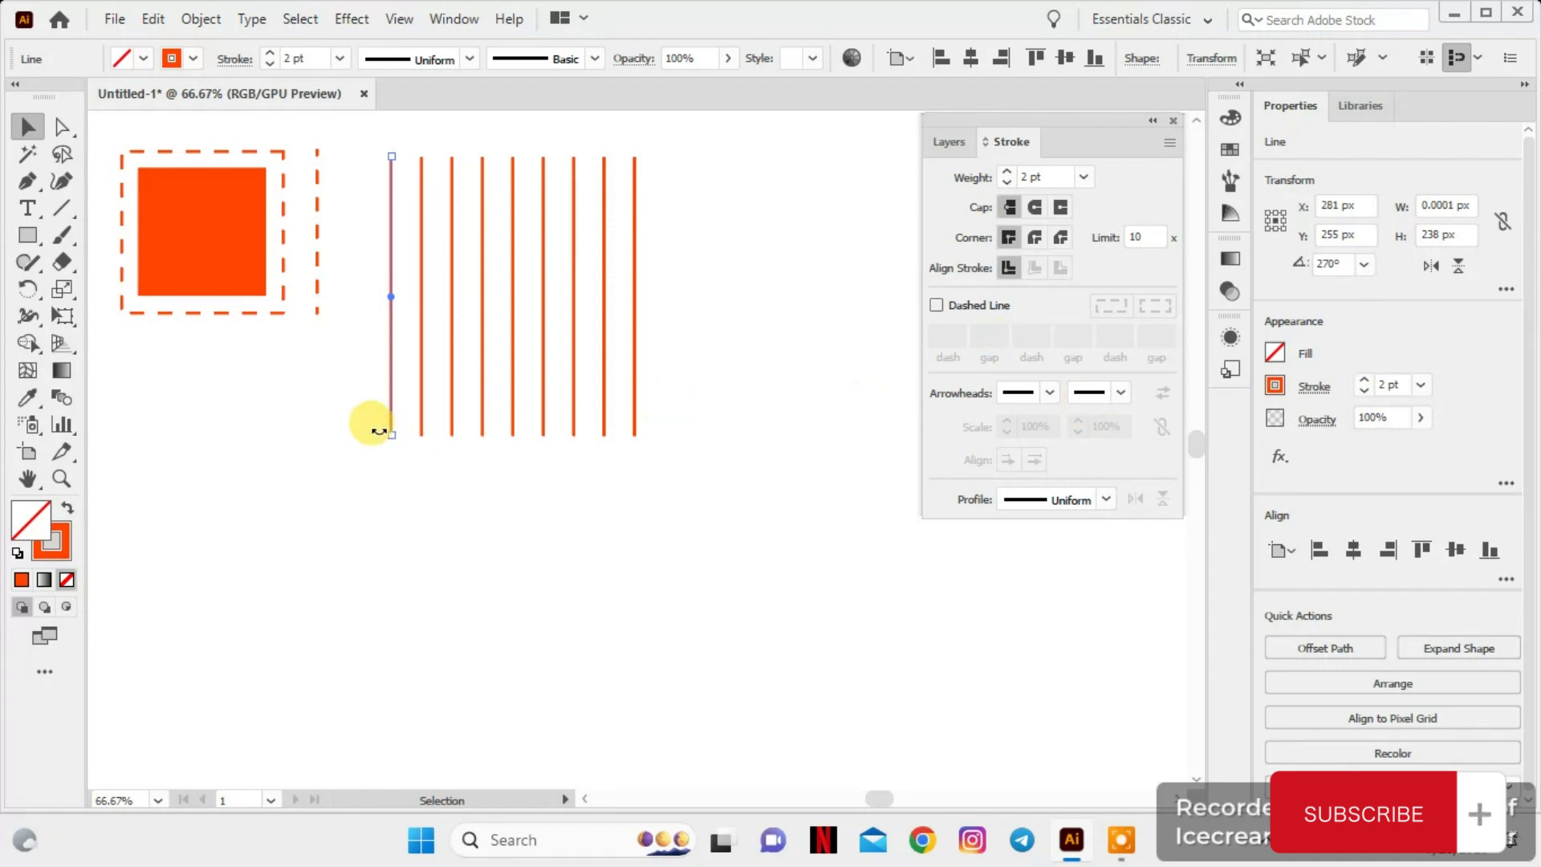
left_click(1048, 393)
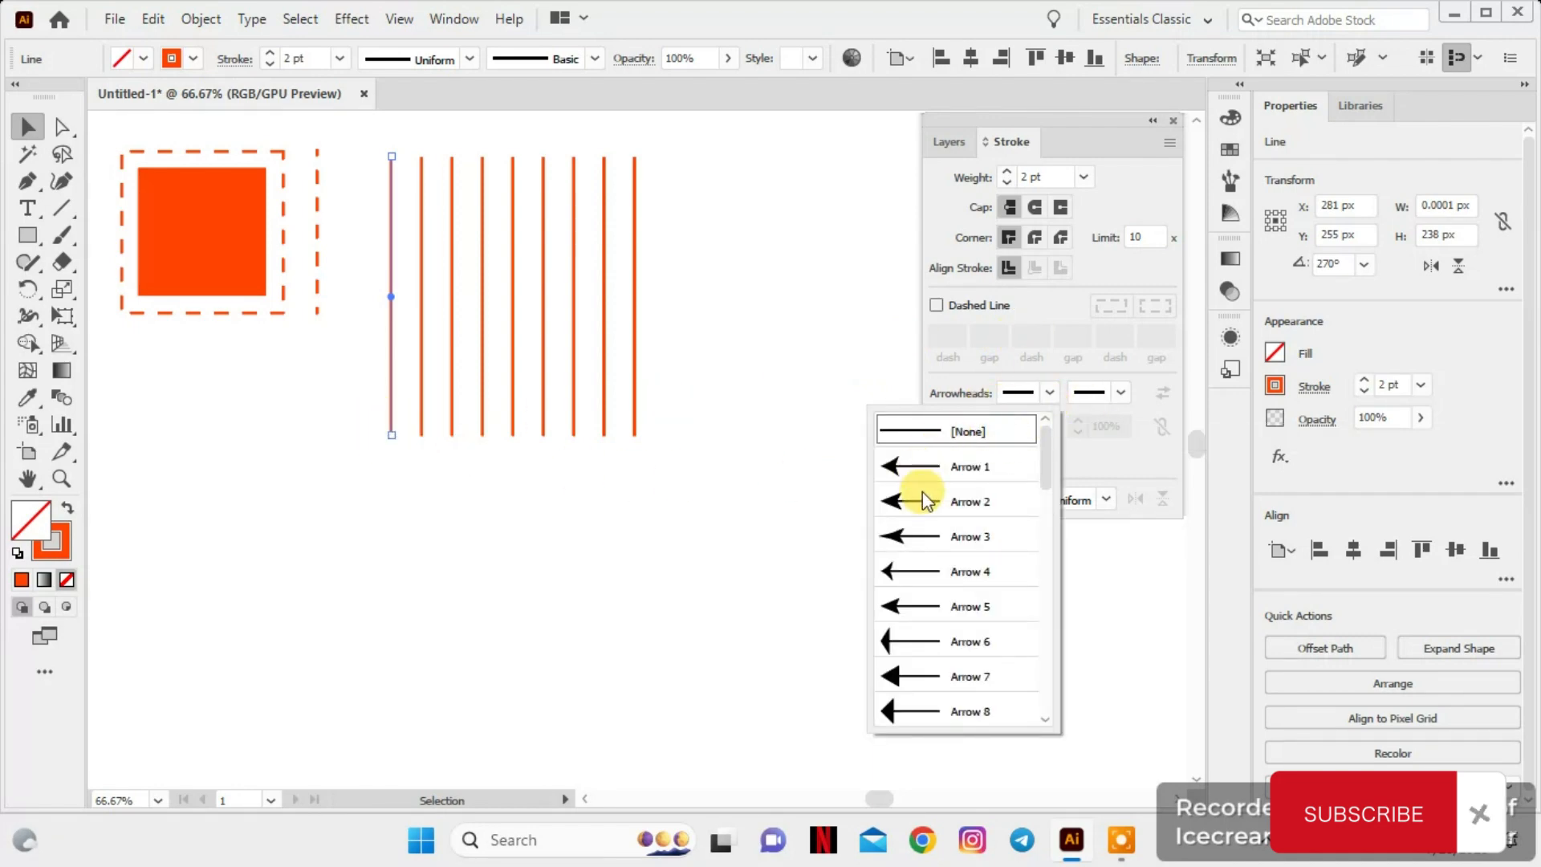
scroll(923, 493, "down", 5)
scroll(923, 498, "up", 2)
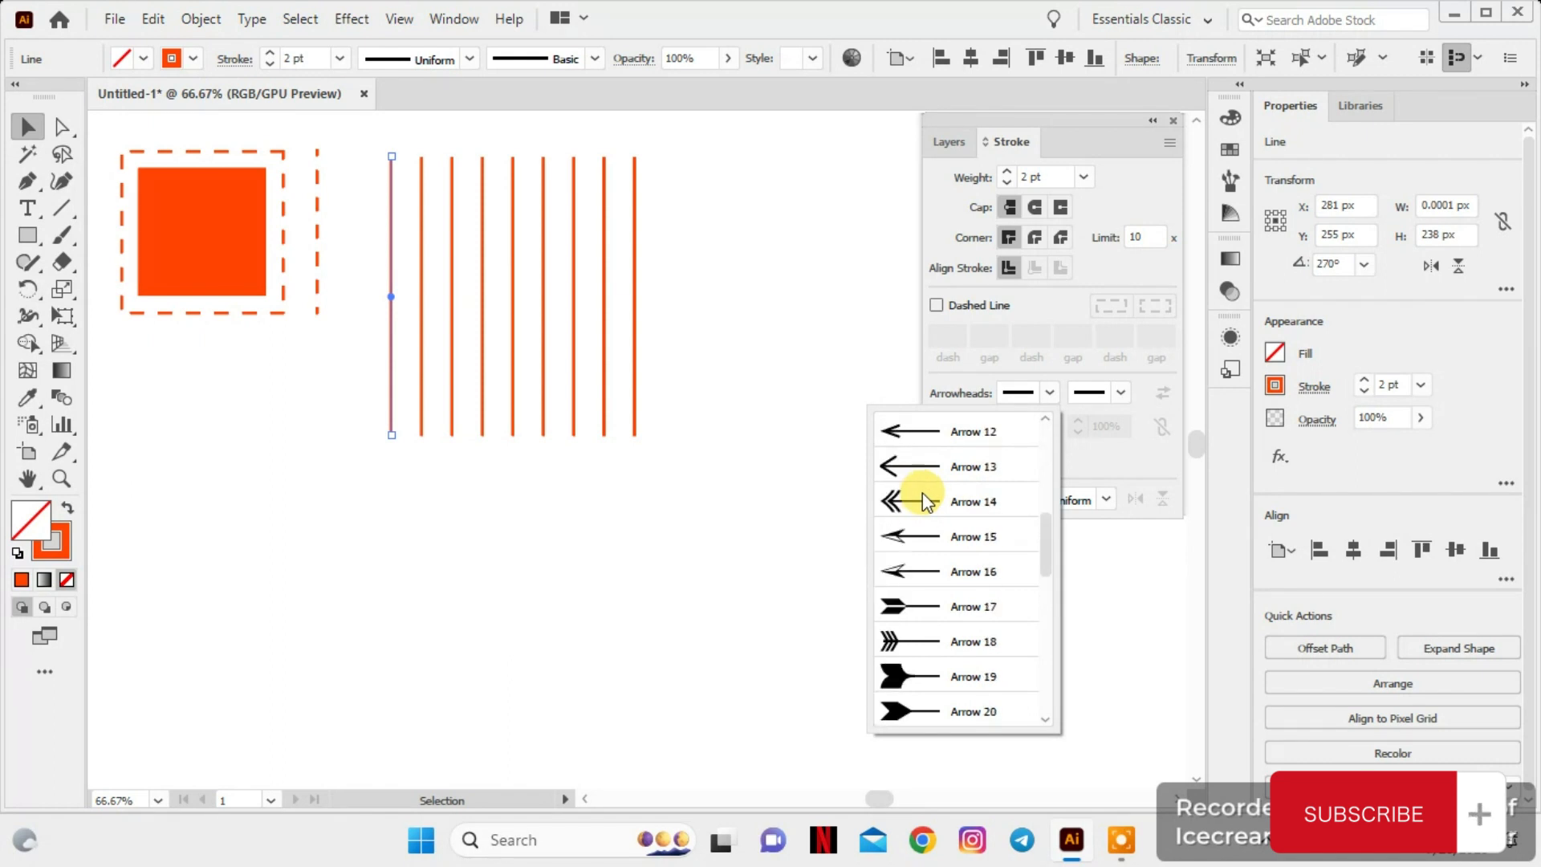
scroll(915, 493, "up", 1)
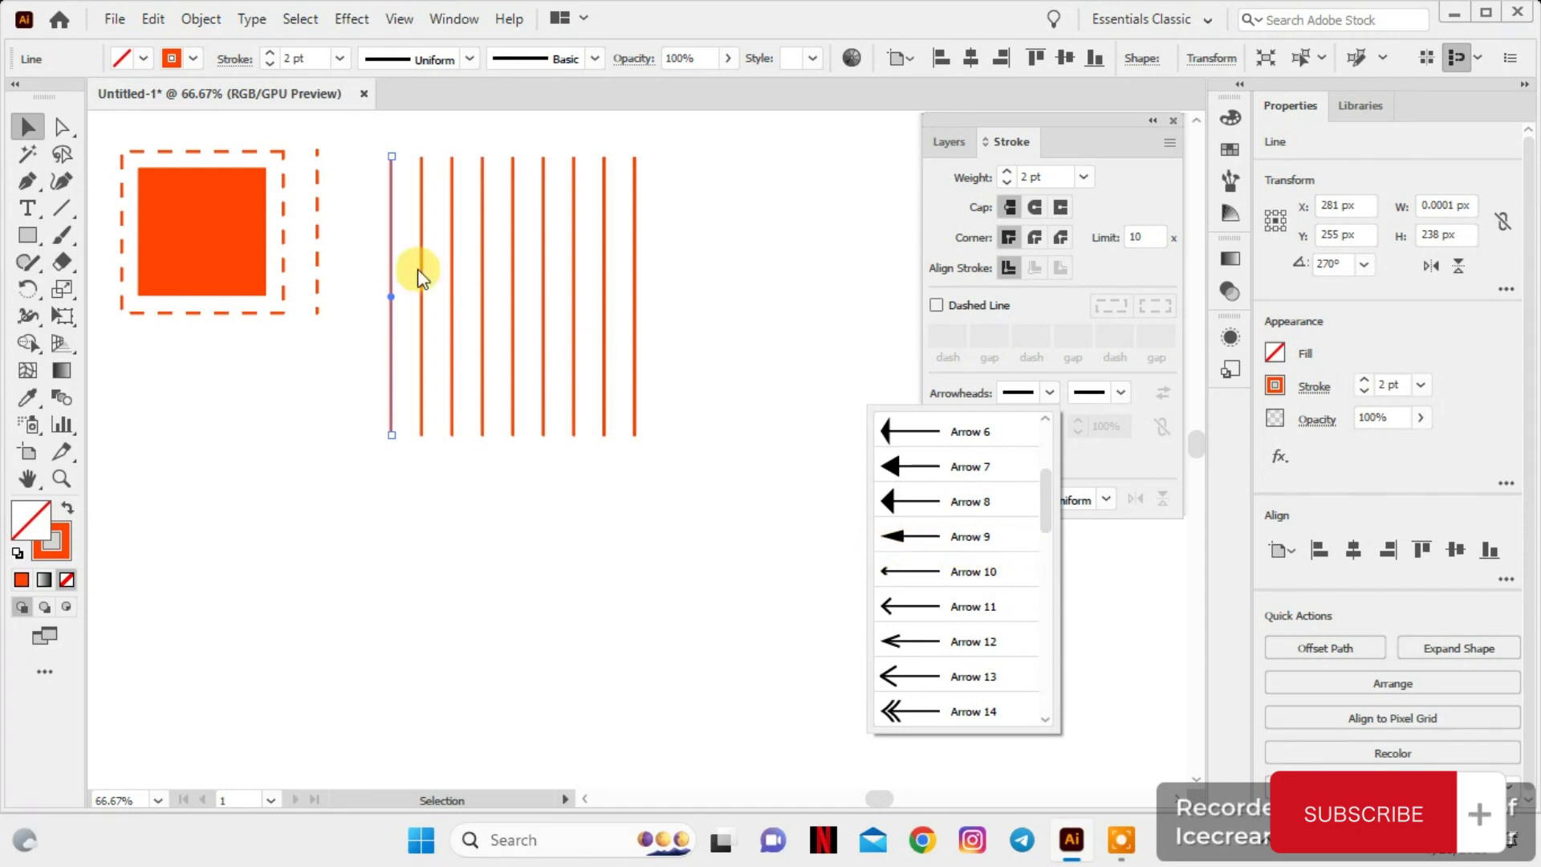
scroll(958, 613, "down", 8)
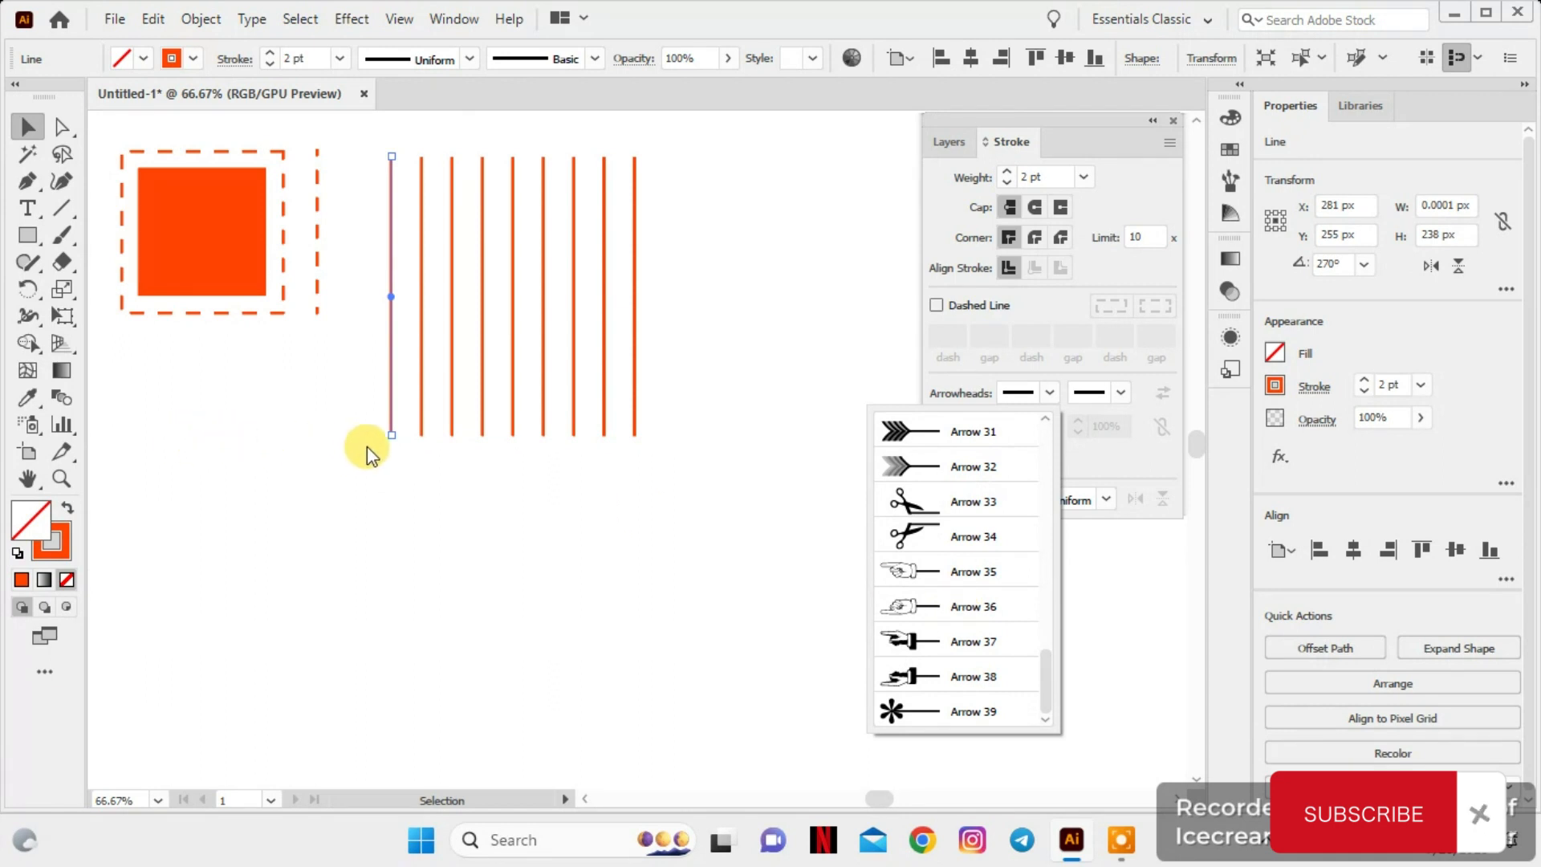
scroll(961, 502, "up", 9)
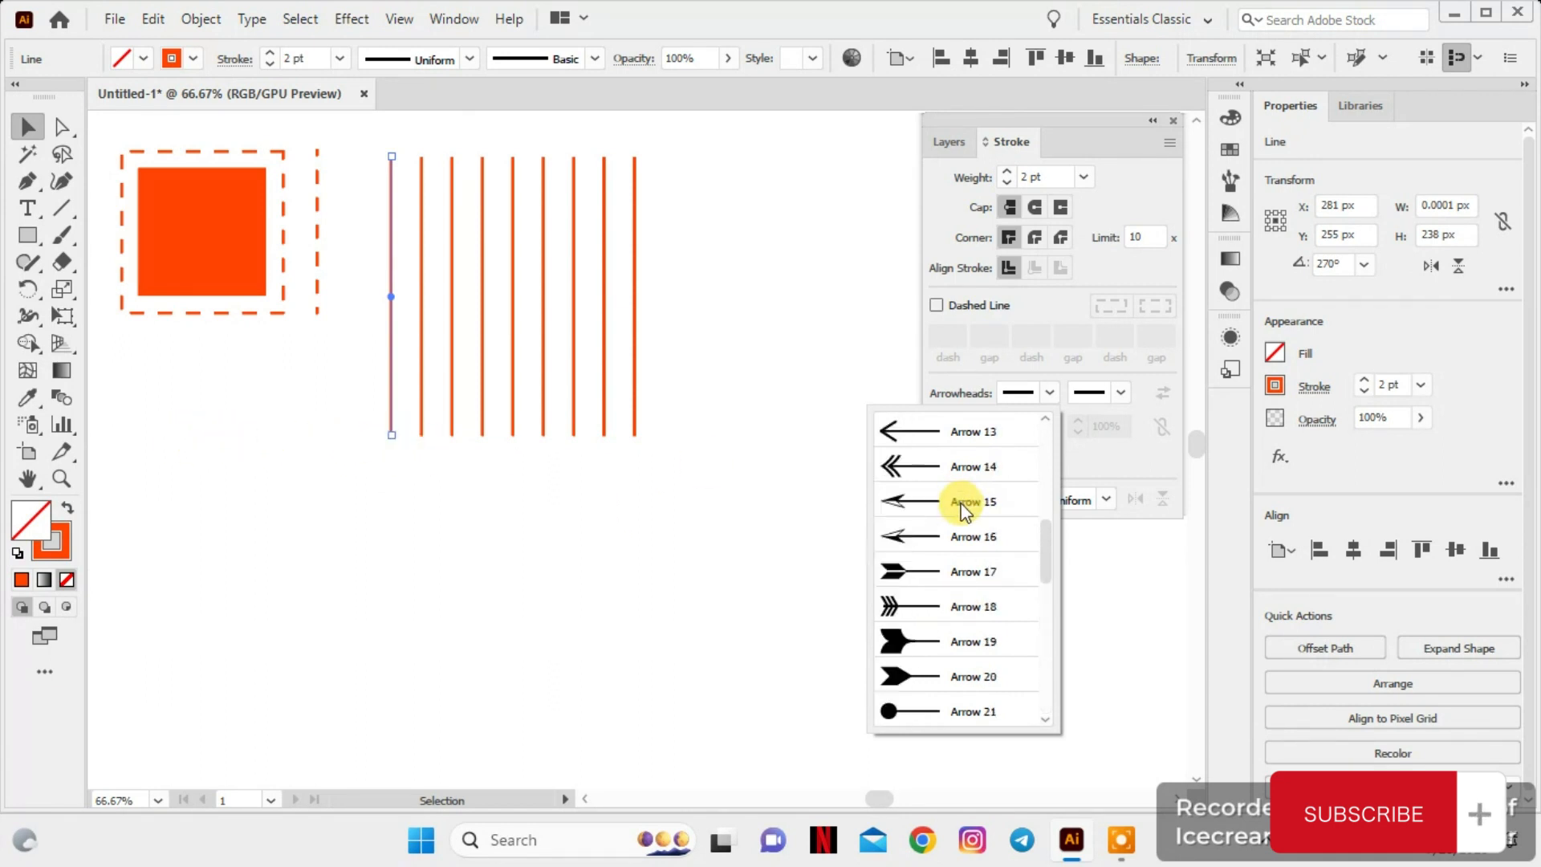
scroll(961, 502, "up", 2)
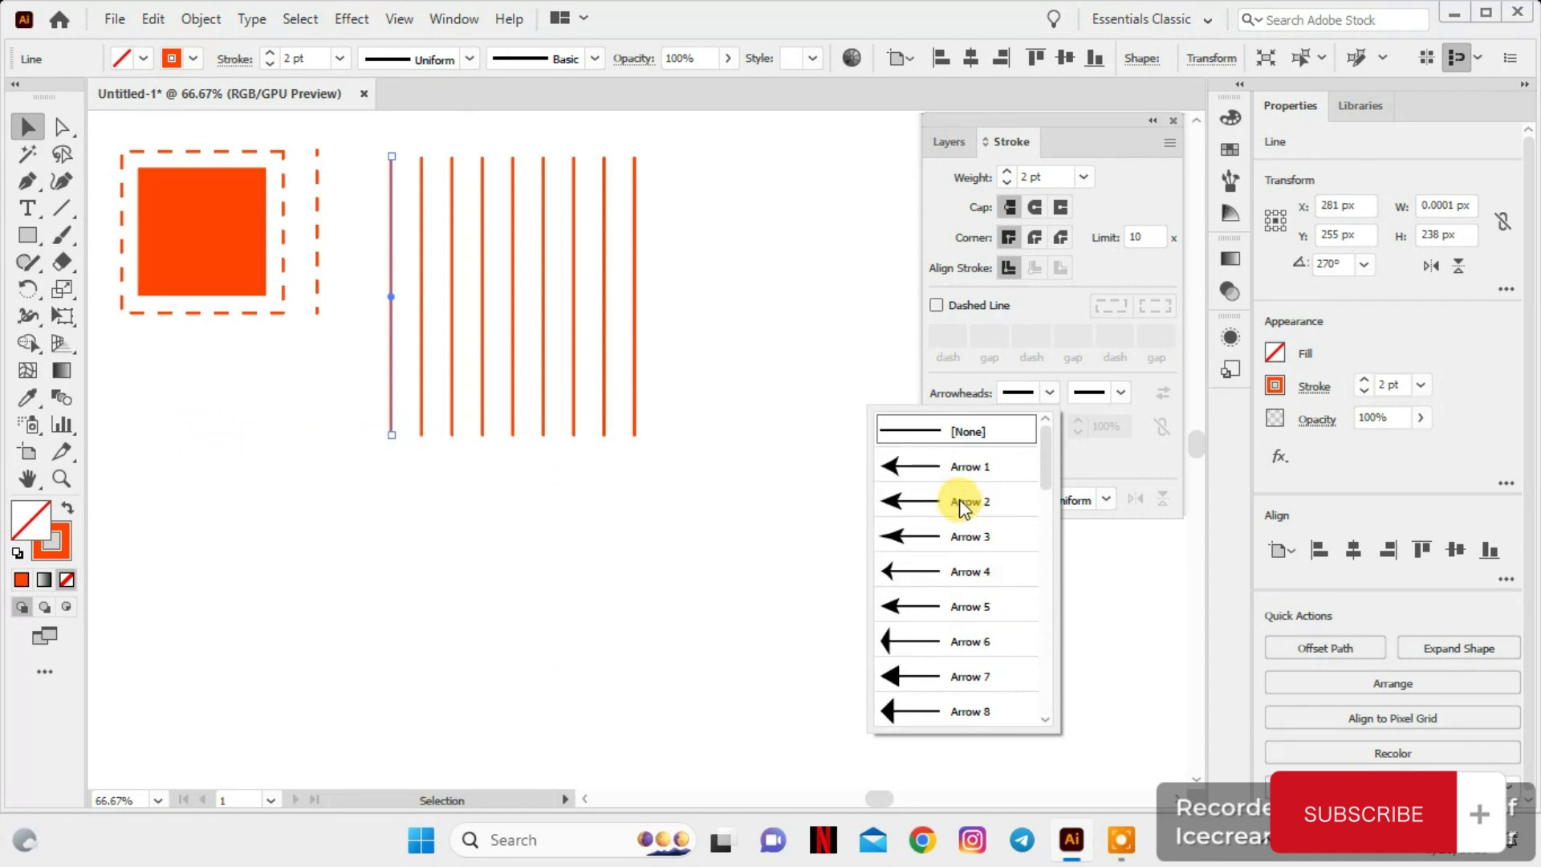
scroll(946, 485, "down", 1)
scroll(940, 492, "up", 1)
left_click(936, 488)
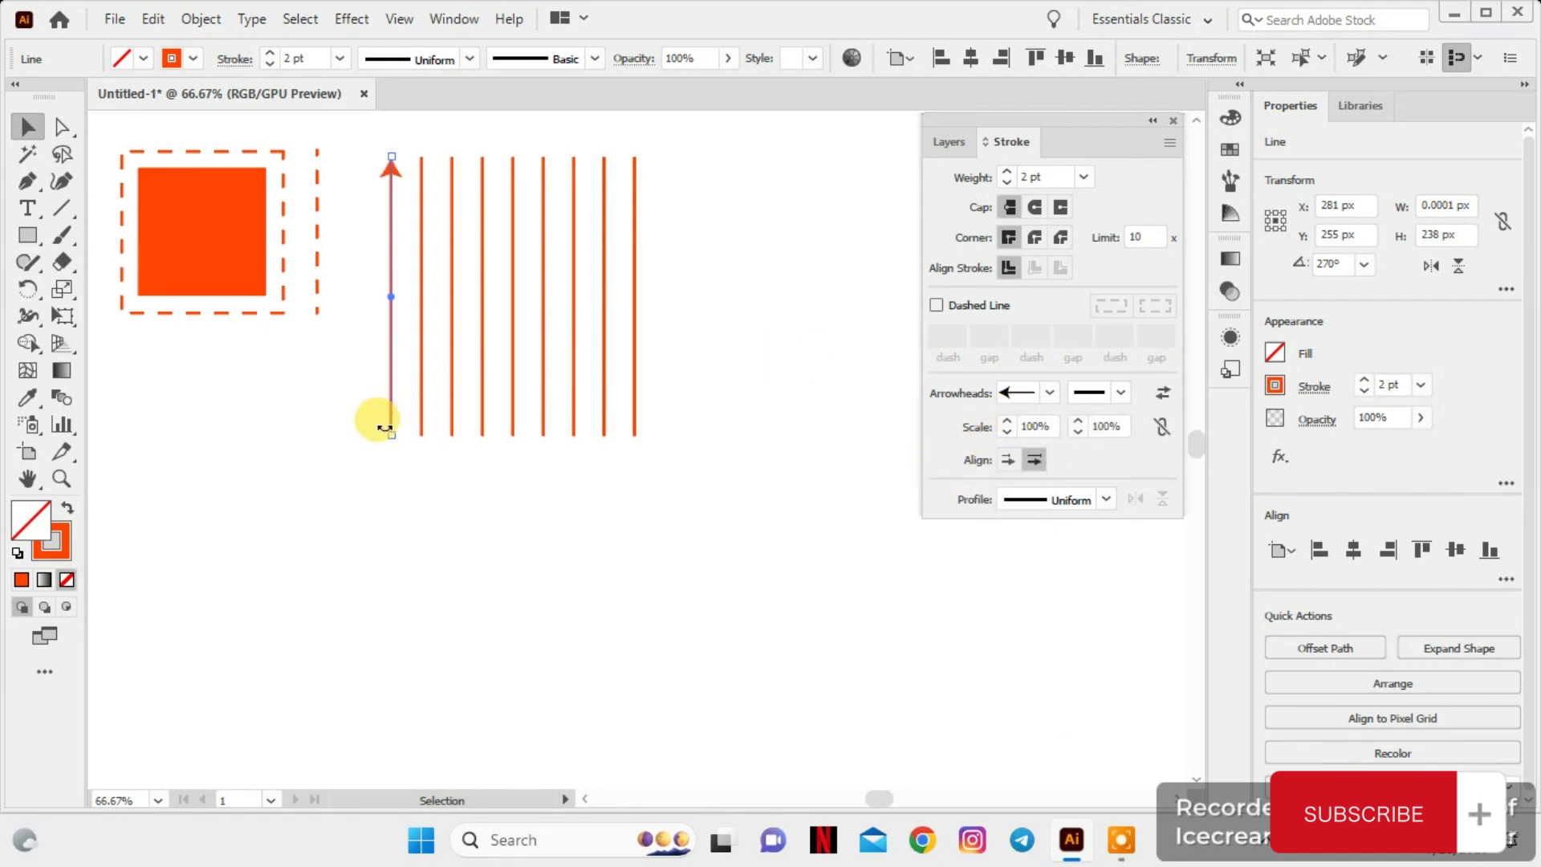
Apply the Arrow 10 arrowhead to the lower end of the first solid line
left_click(1122, 392)
scroll(1053, 473, "down", 4)
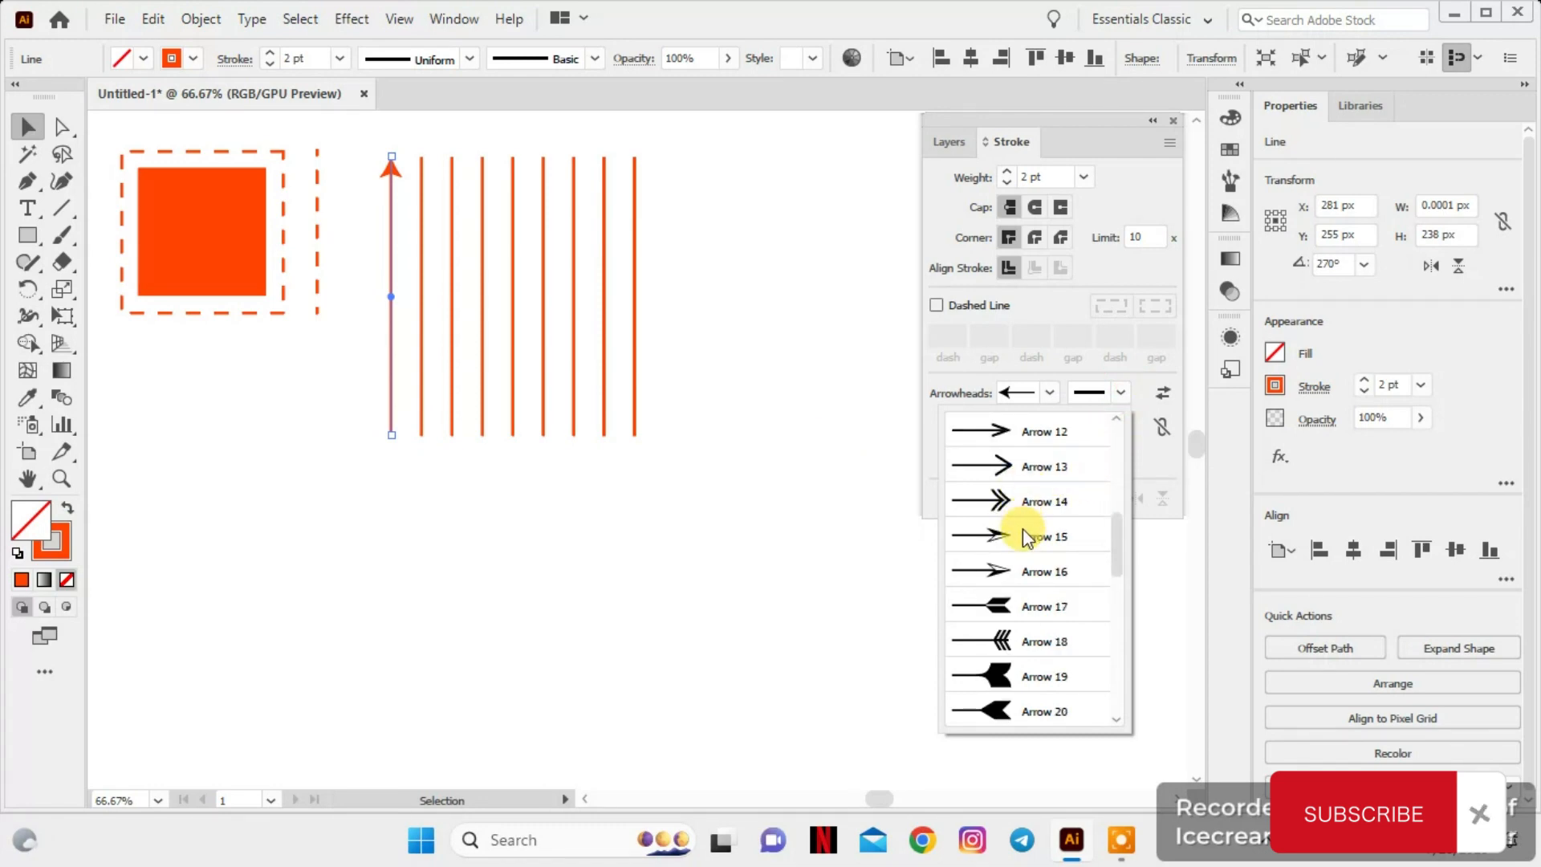
scroll(1022, 528, "up", 1)
left_click(1008, 466)
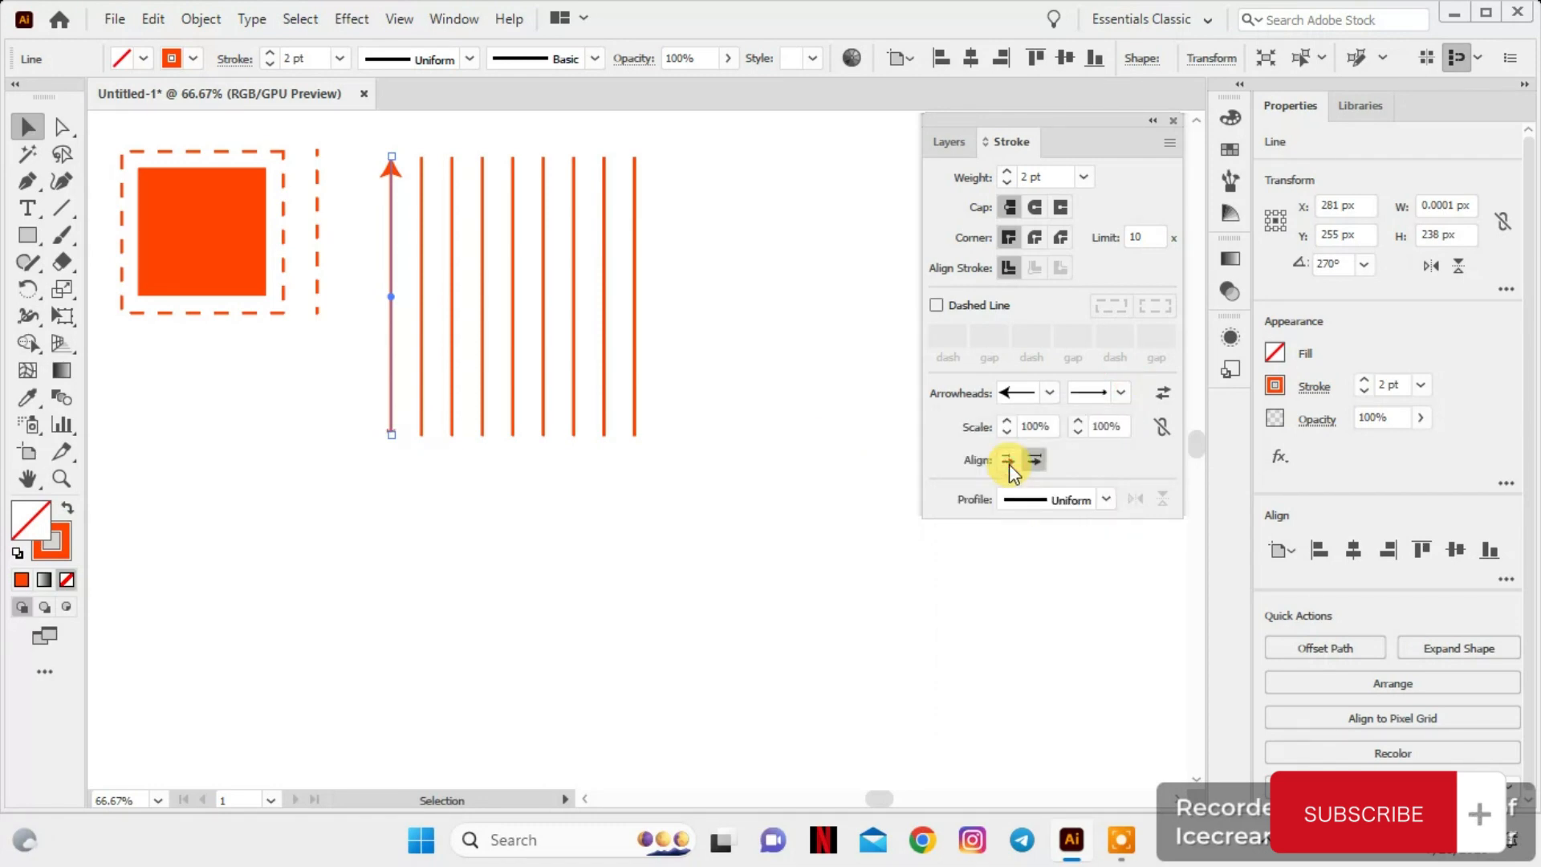
Set the arrowhead at the first solid line's lower end to the hollow square style
left_click(1118, 393)
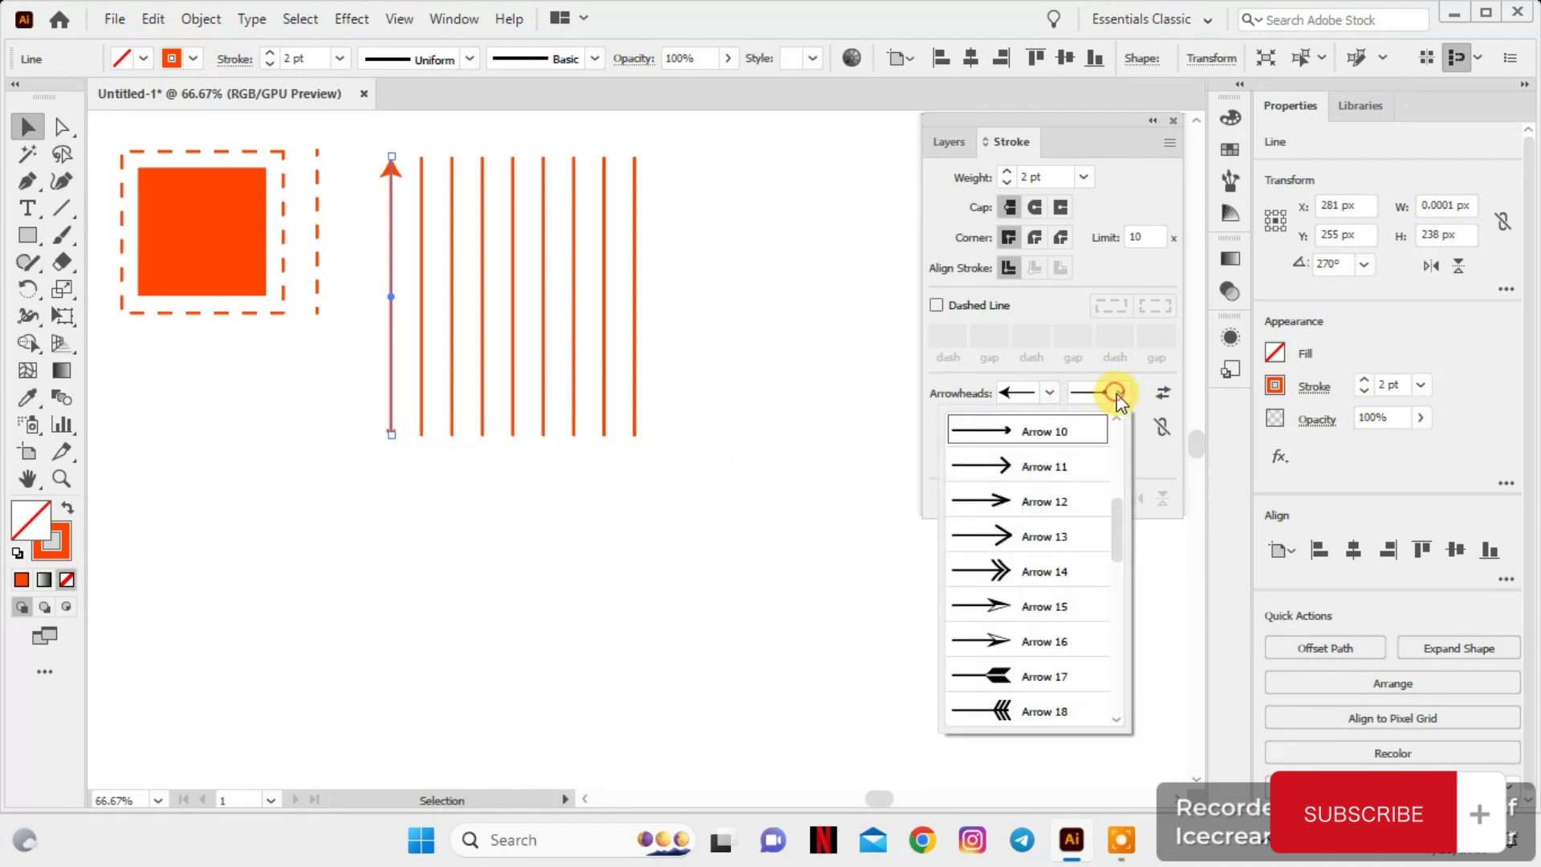
scroll(1075, 500, "down", 4)
left_click(986, 536)
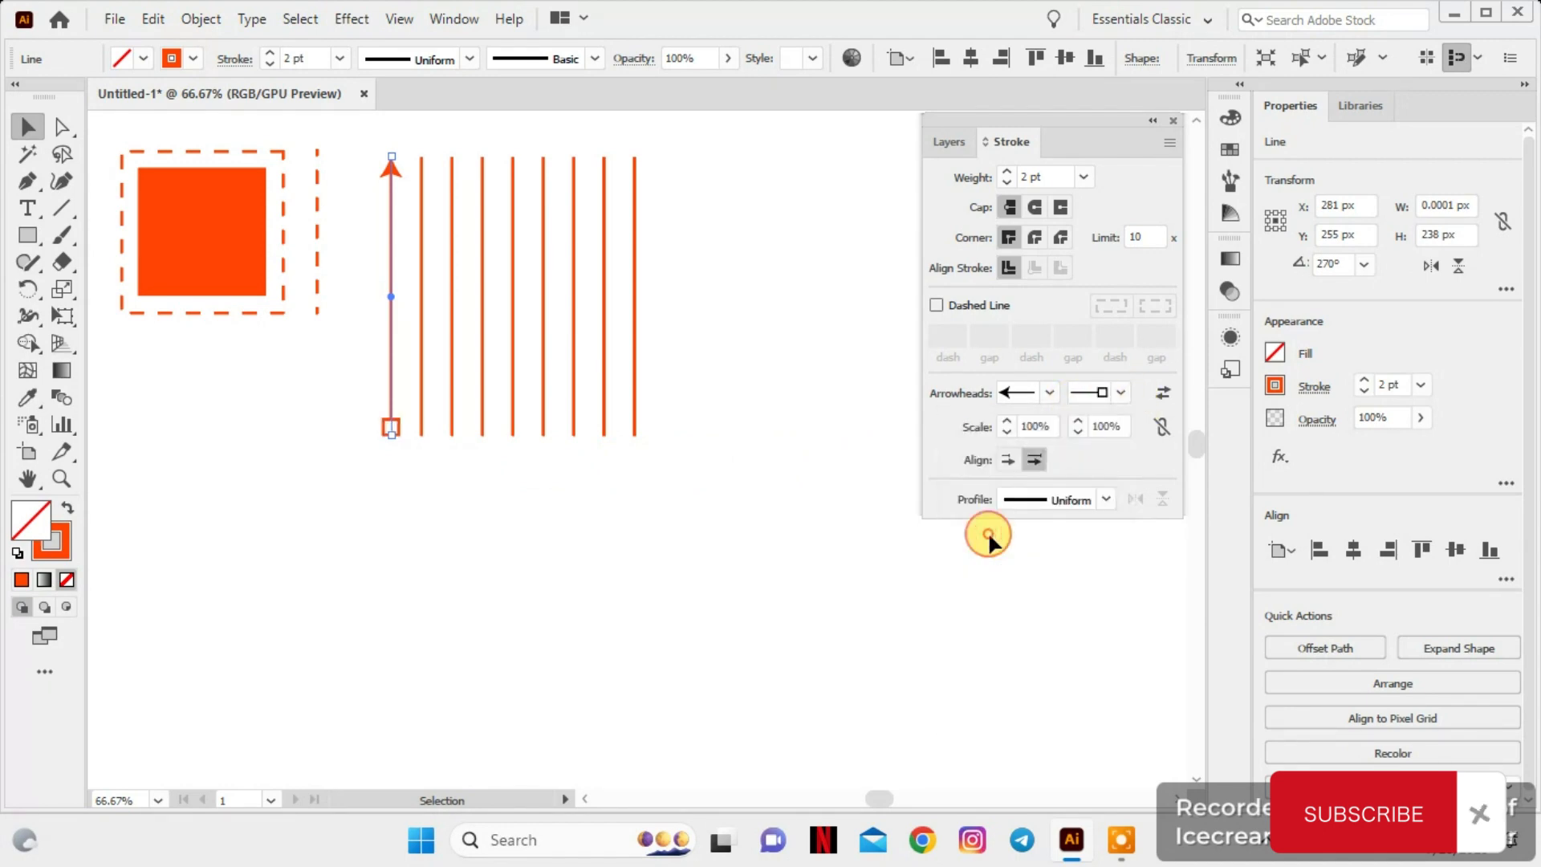
Select the second solid vertical line for applying arrowheads
left_click(419, 286)
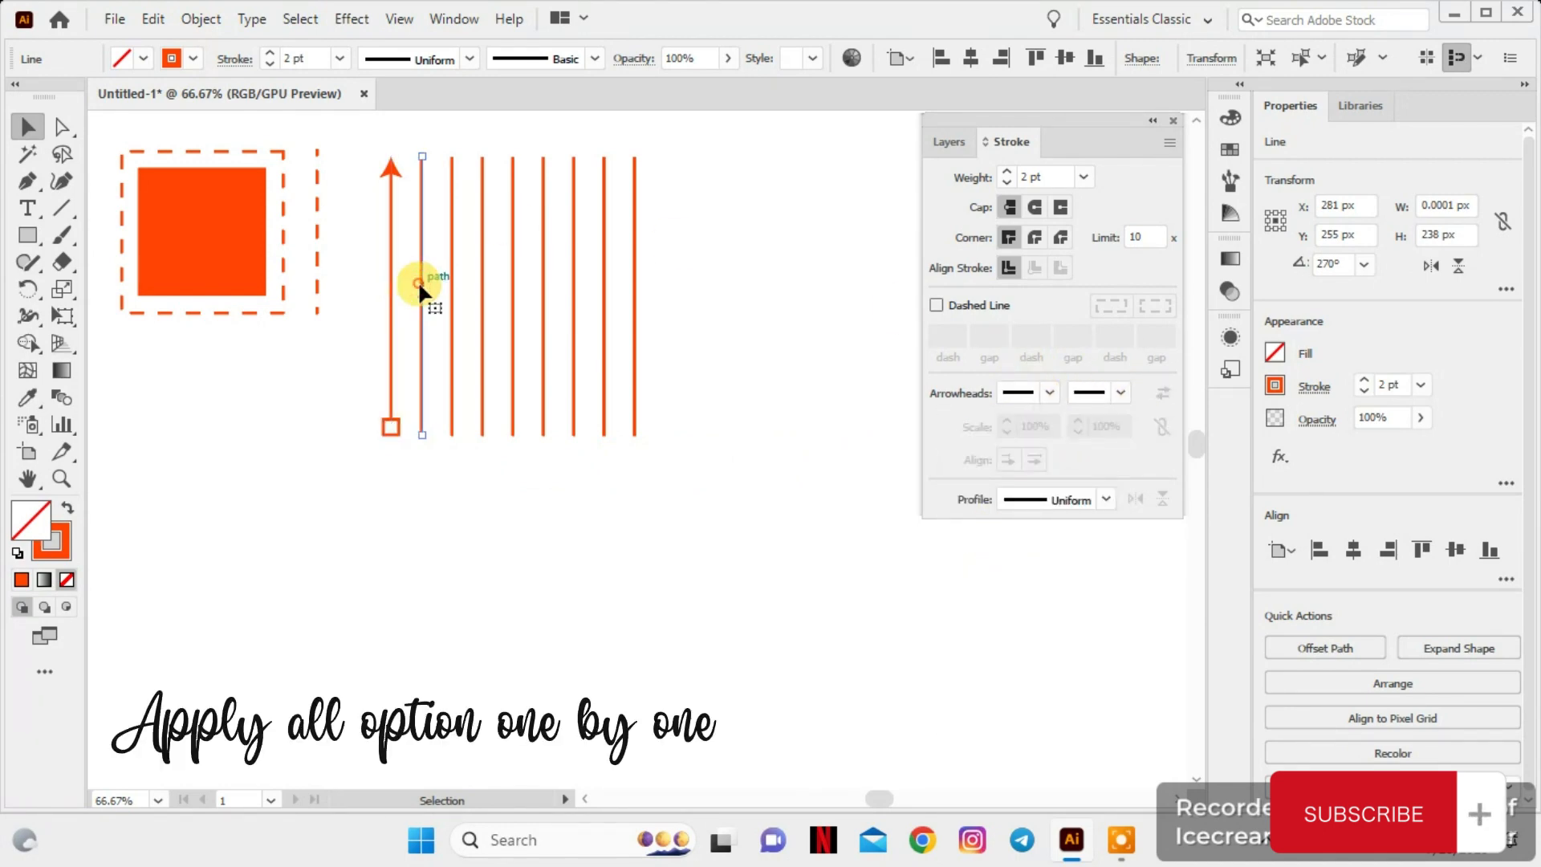
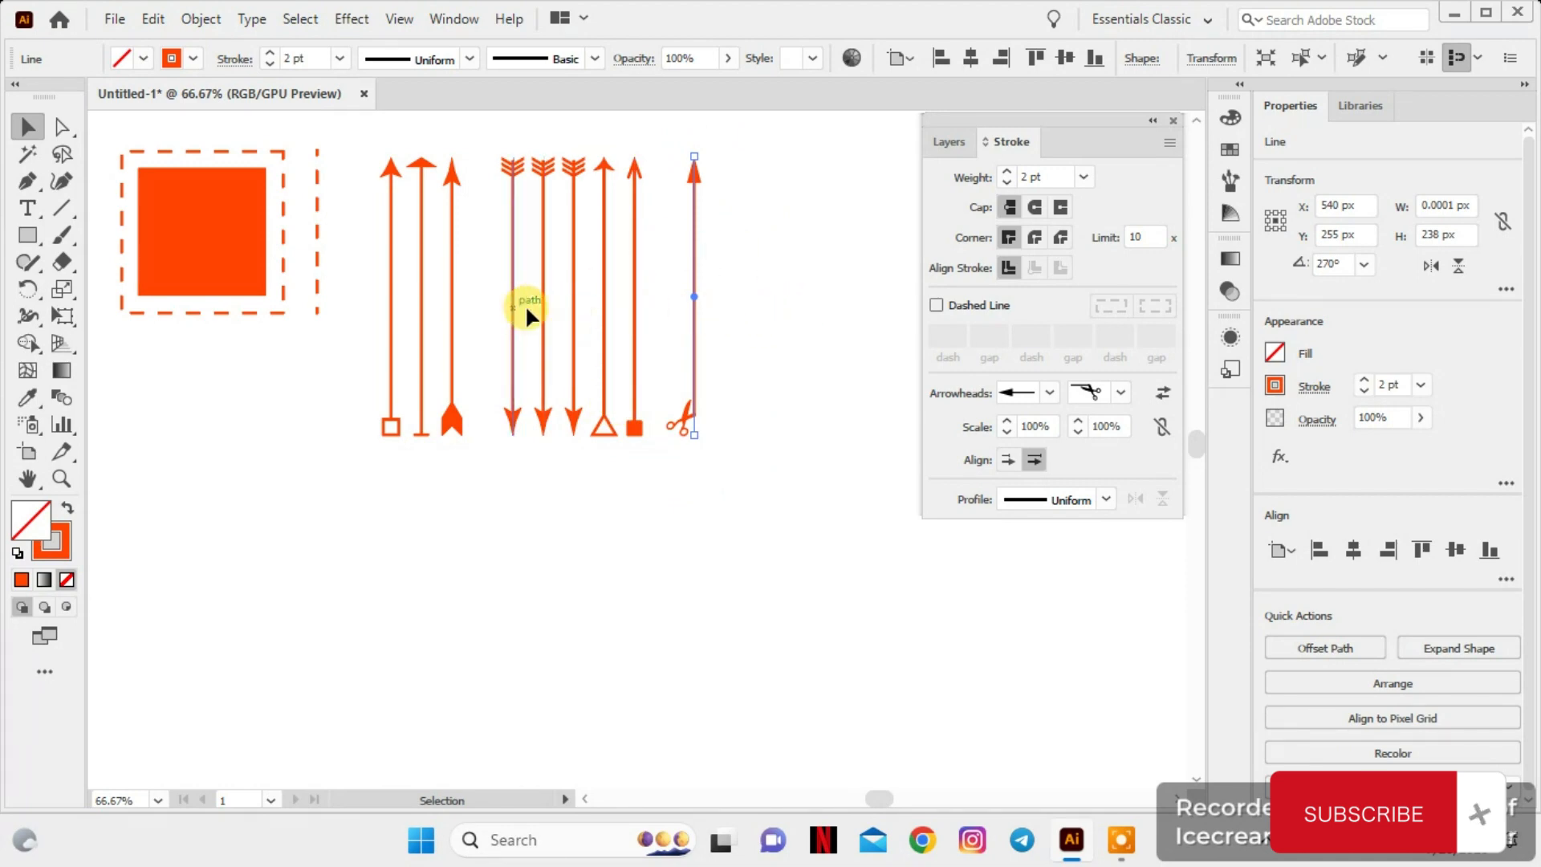
Shorten all the arrow lines together to a height of about 170 px and select the whole row again
left_click(826, 321)
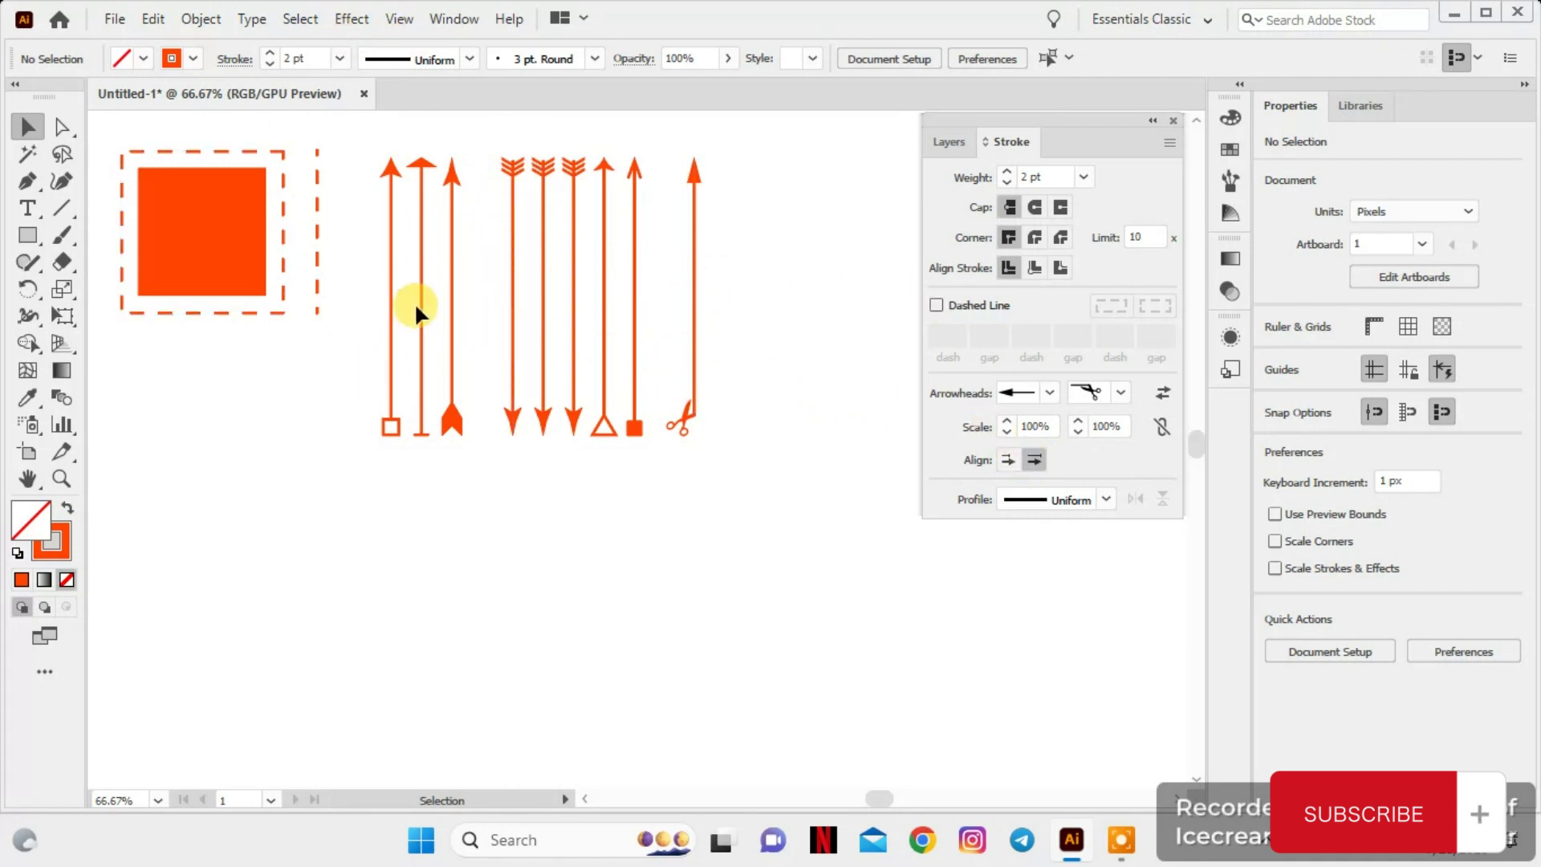
left_click_drag(359, 153, 695, 355)
left_click(782, 357)
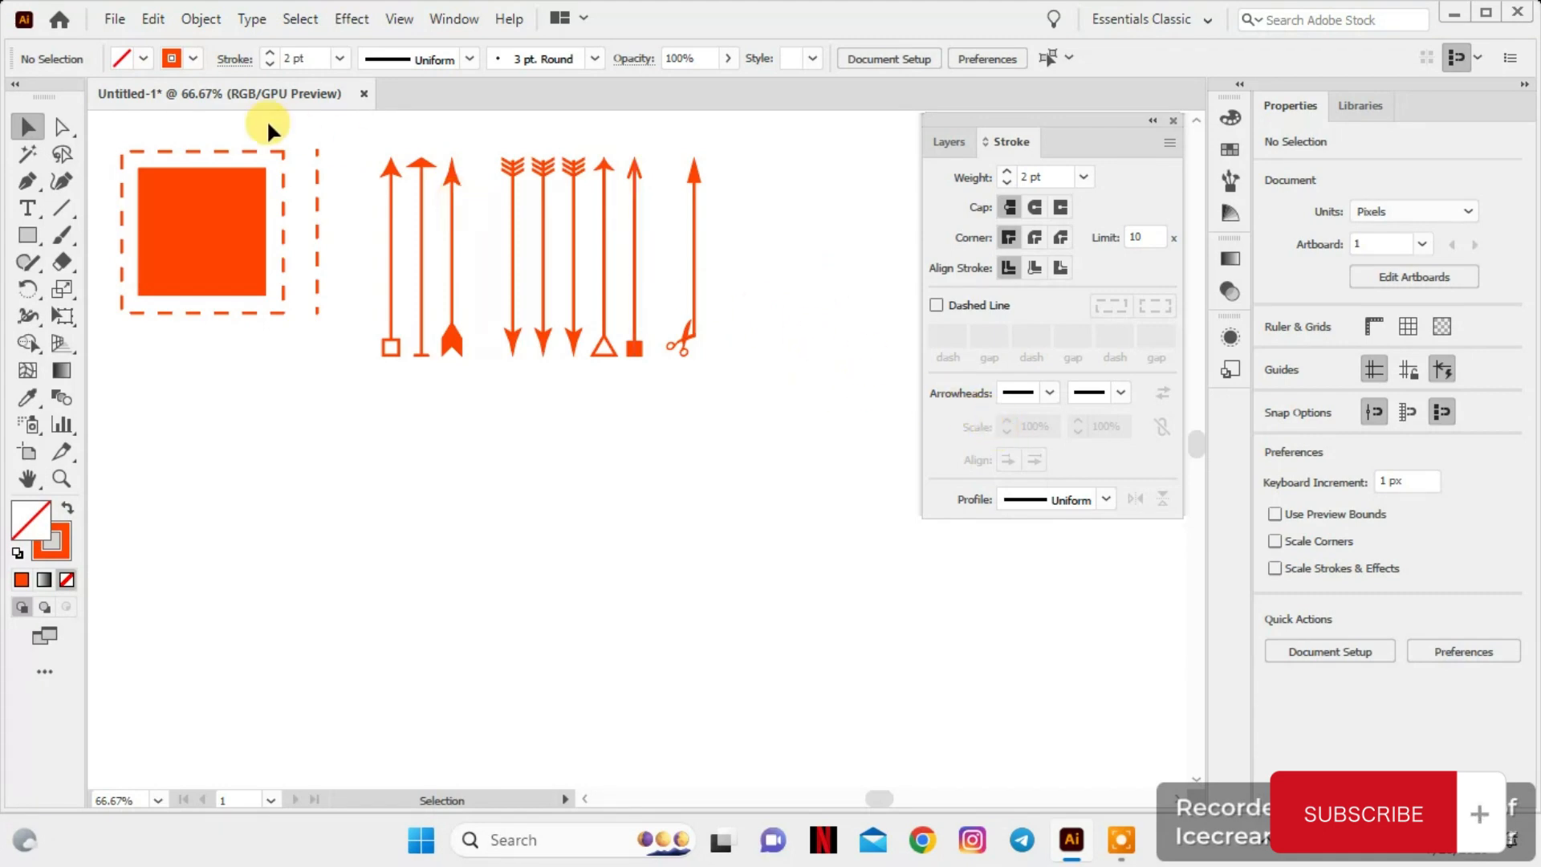
left_click_drag(351, 134, 719, 340)
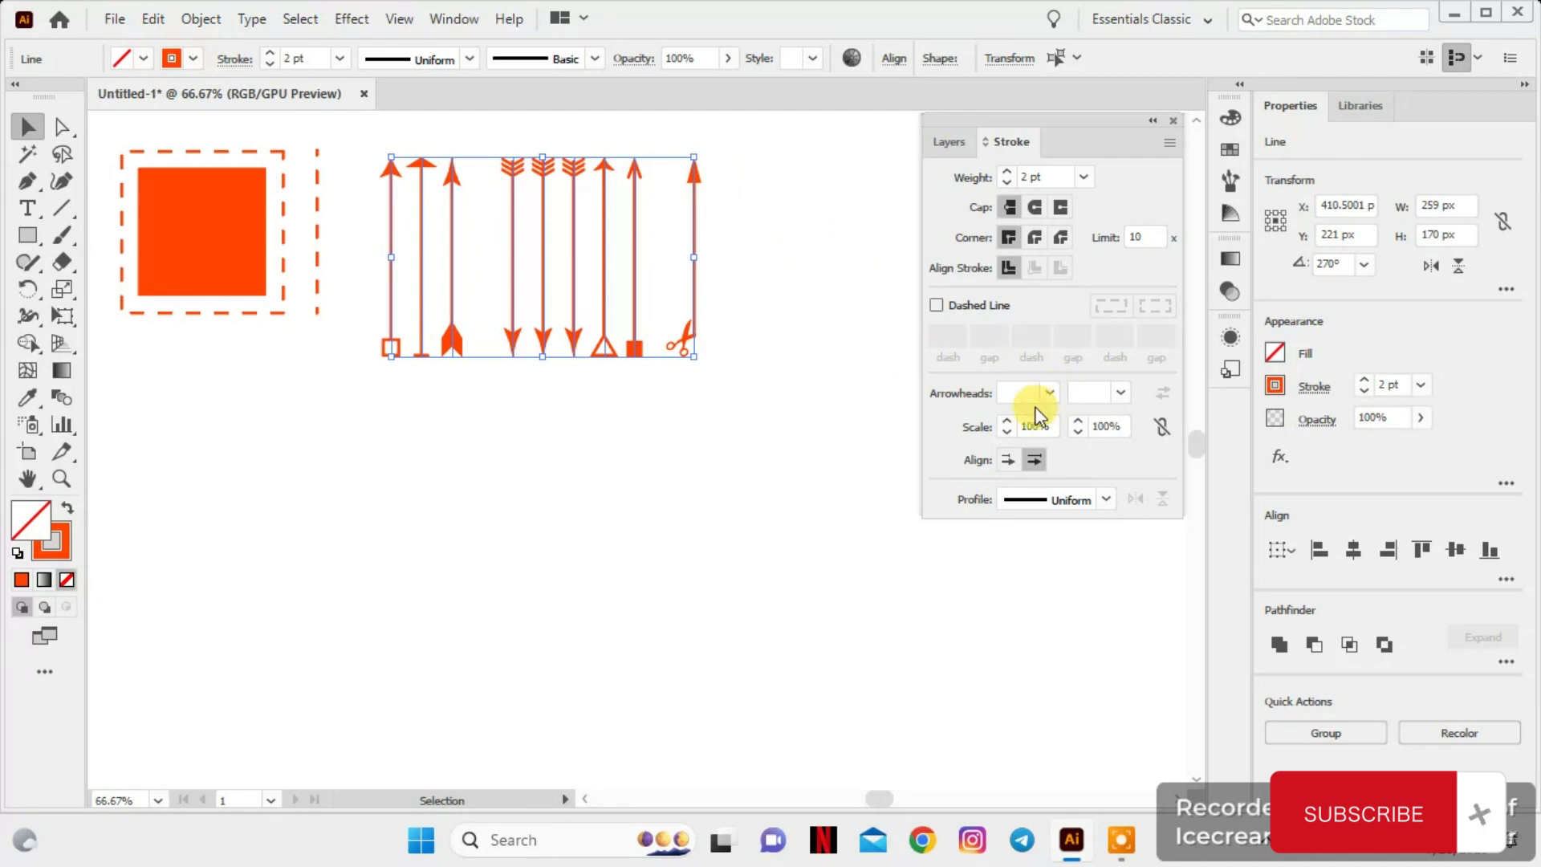
Try a larger start arrowhead scale on all the arrow lines, and return it to 100%
left_click(1003, 419)
left_click(1003, 418)
left_click(1003, 418)
left_click(1003, 419)
left_click(1003, 419)
left_click(1003, 419)
left_click(1005, 419)
left_click(1005, 419)
left_click(1004, 419)
left_click(1005, 419)
left_click(1005, 419)
left_click(1005, 419)
left_click(1005, 419)
left_click(1005, 419)
left_click(1005, 419)
left_click(1005, 419)
left_click(1005, 418)
left_click(1005, 419)
left_click(1004, 419)
left_click(1007, 433)
left_click(1007, 433)
left_click(1007, 433)
left_click(1007, 434)
left_click(1007, 432)
left_click(1007, 431)
left_click(1007, 432)
left_click(1008, 432)
left_click(1008, 432)
left_click(1008, 431)
left_click(1008, 431)
left_click(1008, 432)
left_click(1008, 433)
left_click(1008, 432)
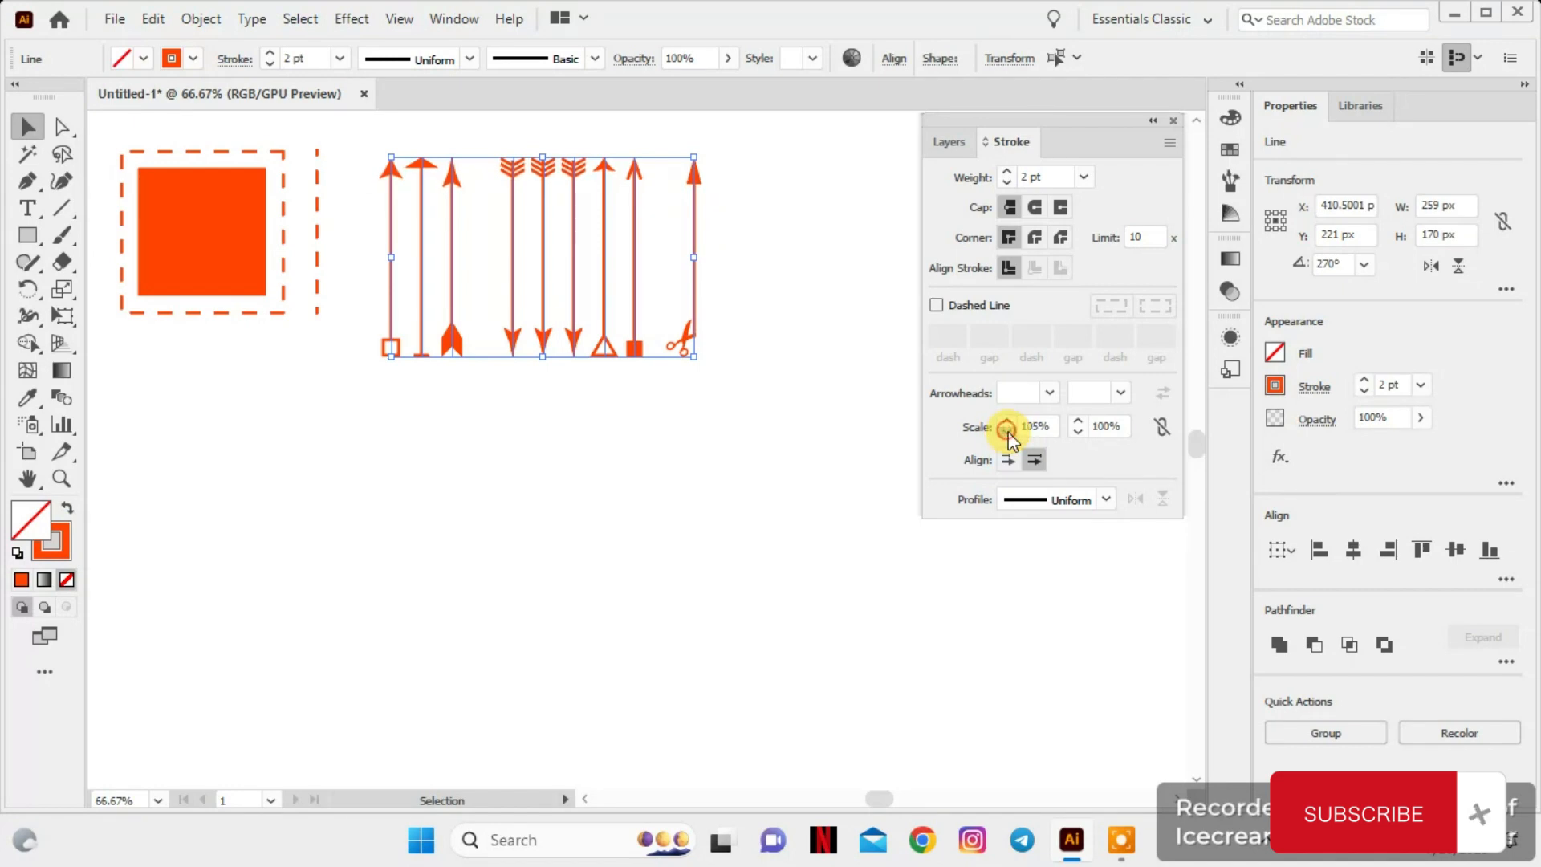
left_click(1008, 432)
left_click(1008, 432)
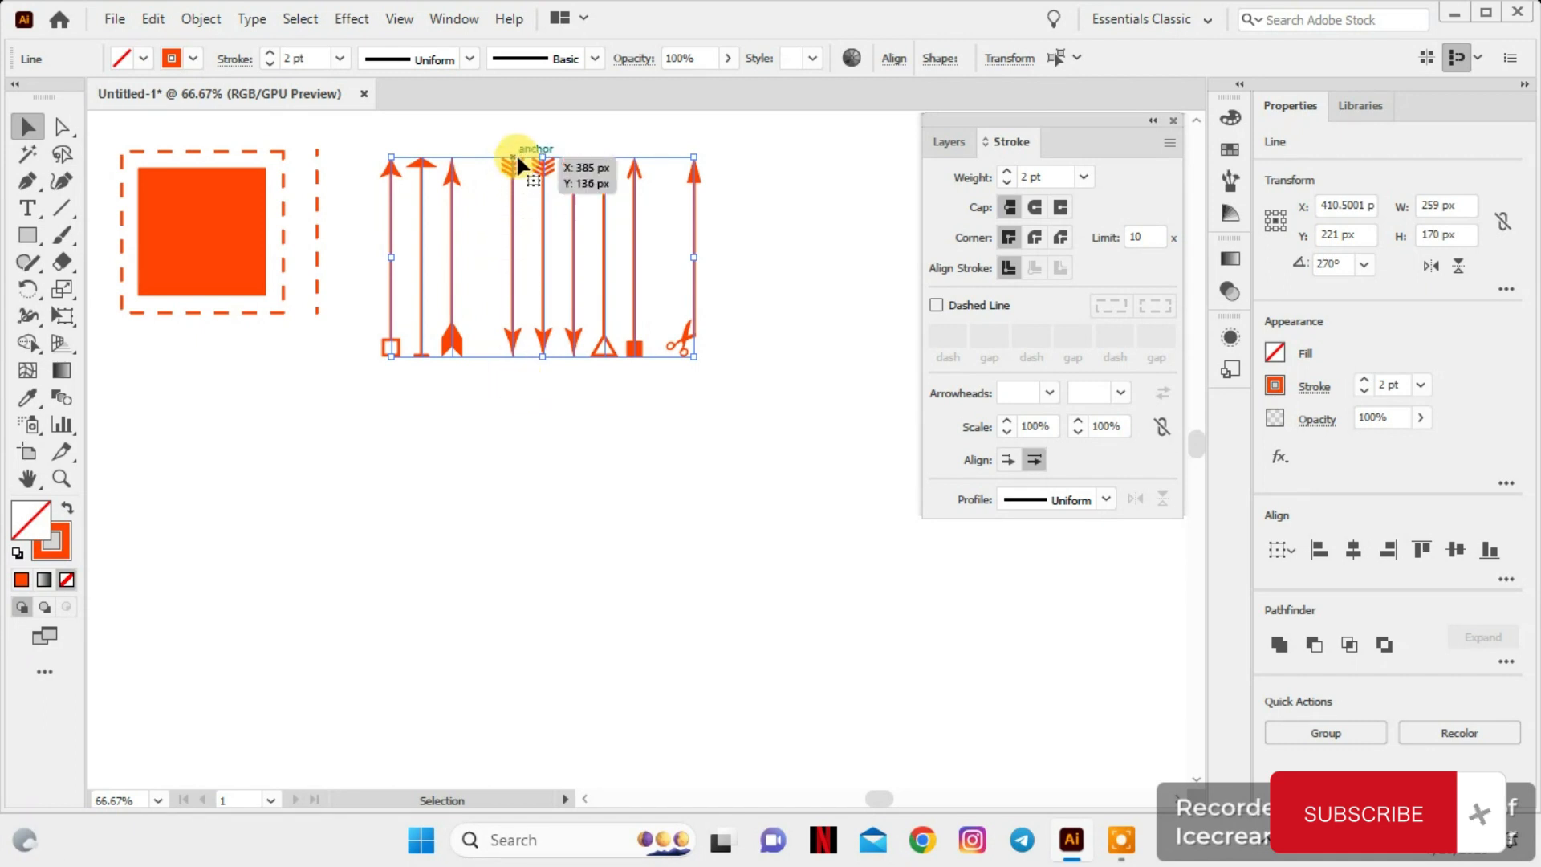
Try an end arrowhead scale of 42% on all the arrow lines, and set it to 115%
left_click(1079, 434)
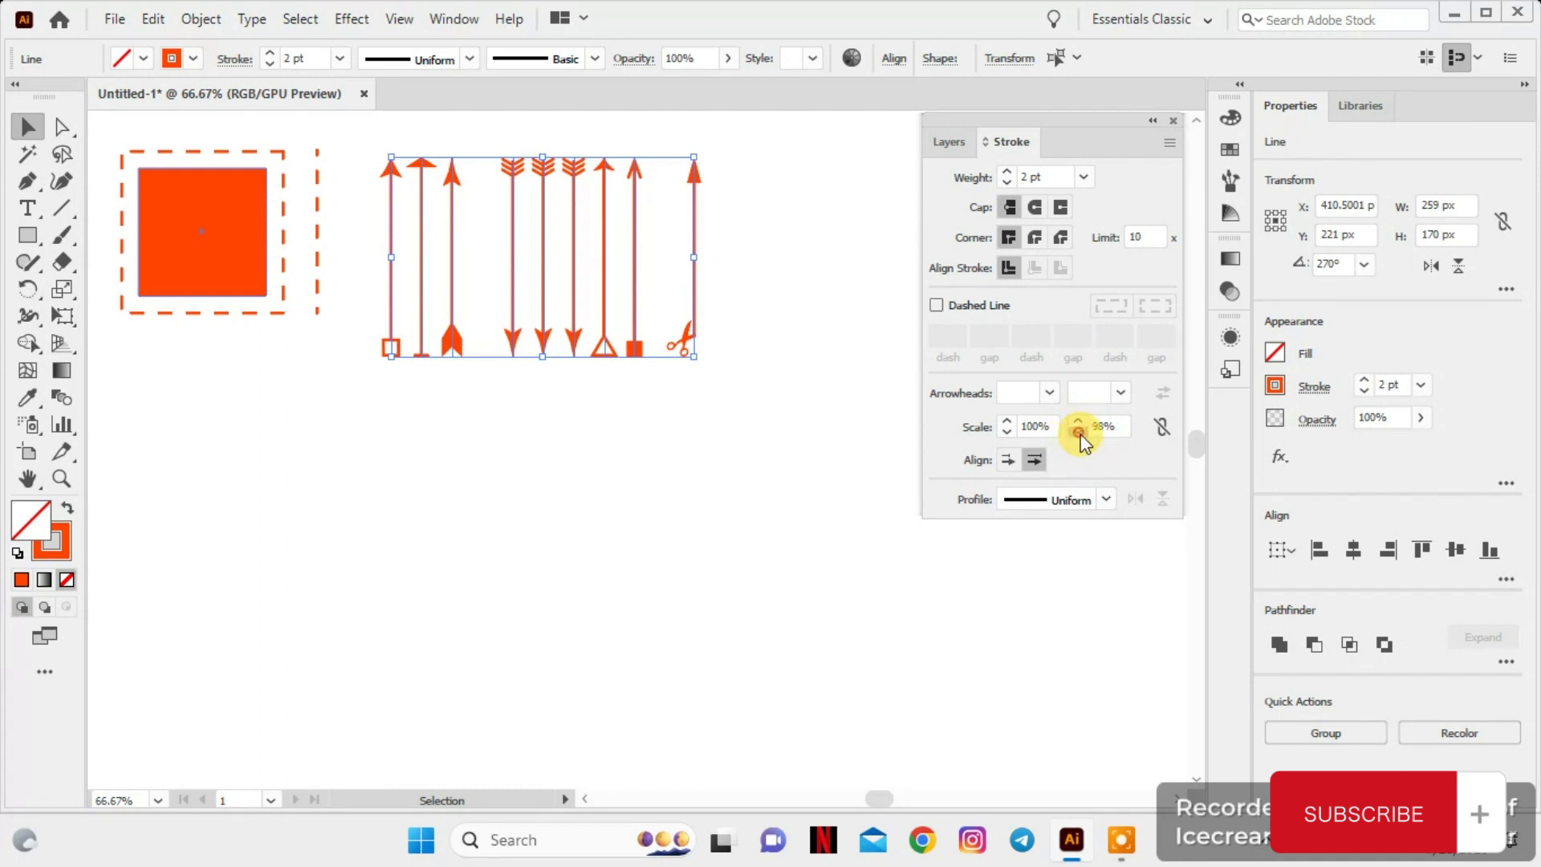
left_click_drag(1080, 435, 1080, 435)
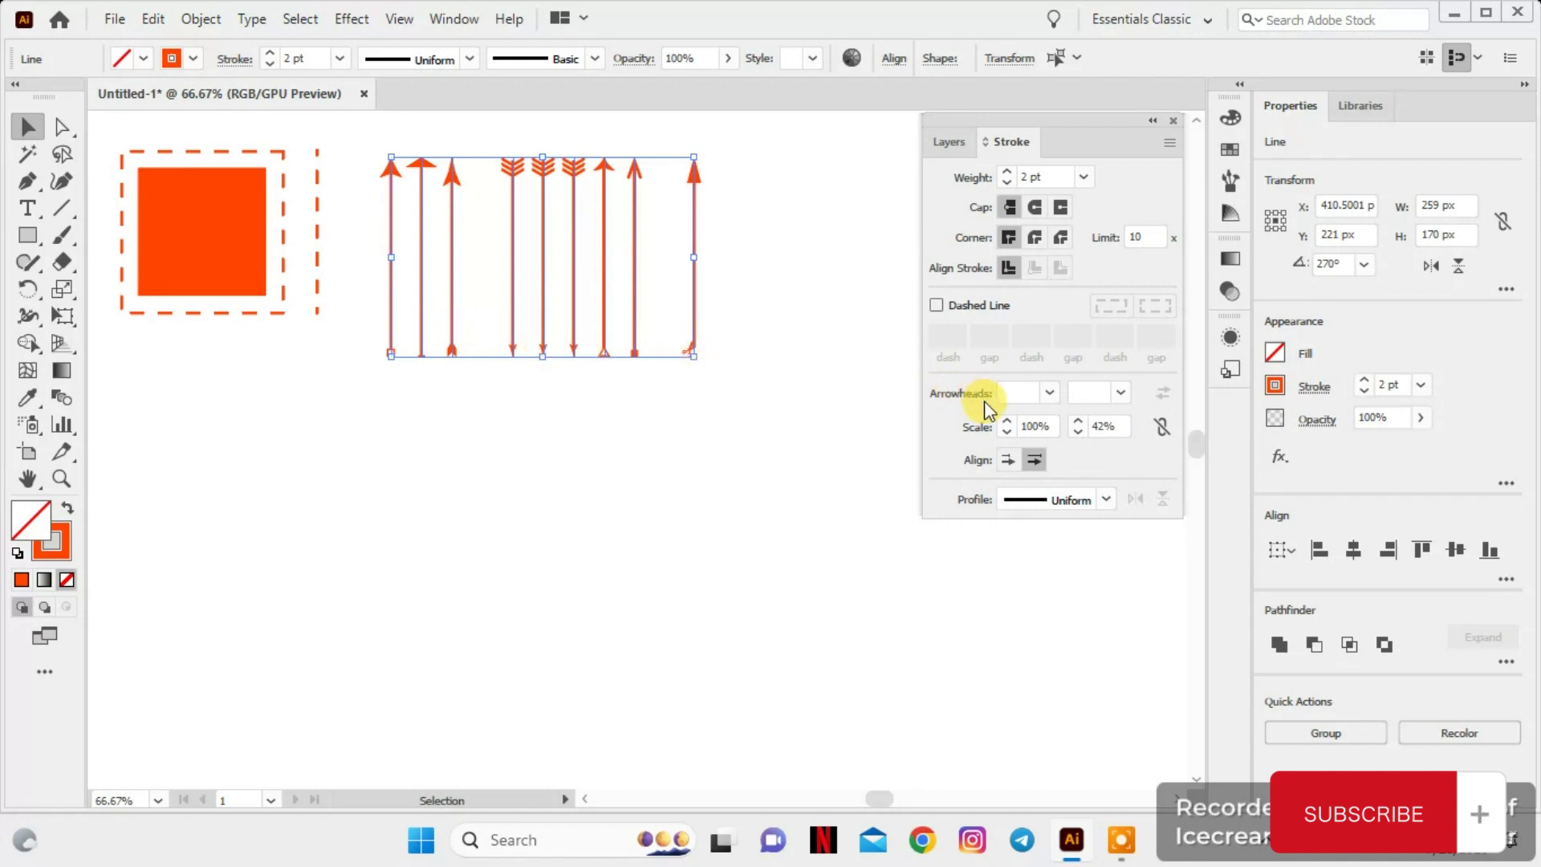
left_click_drag(1077, 422, 1077, 422)
left_click(703, 433)
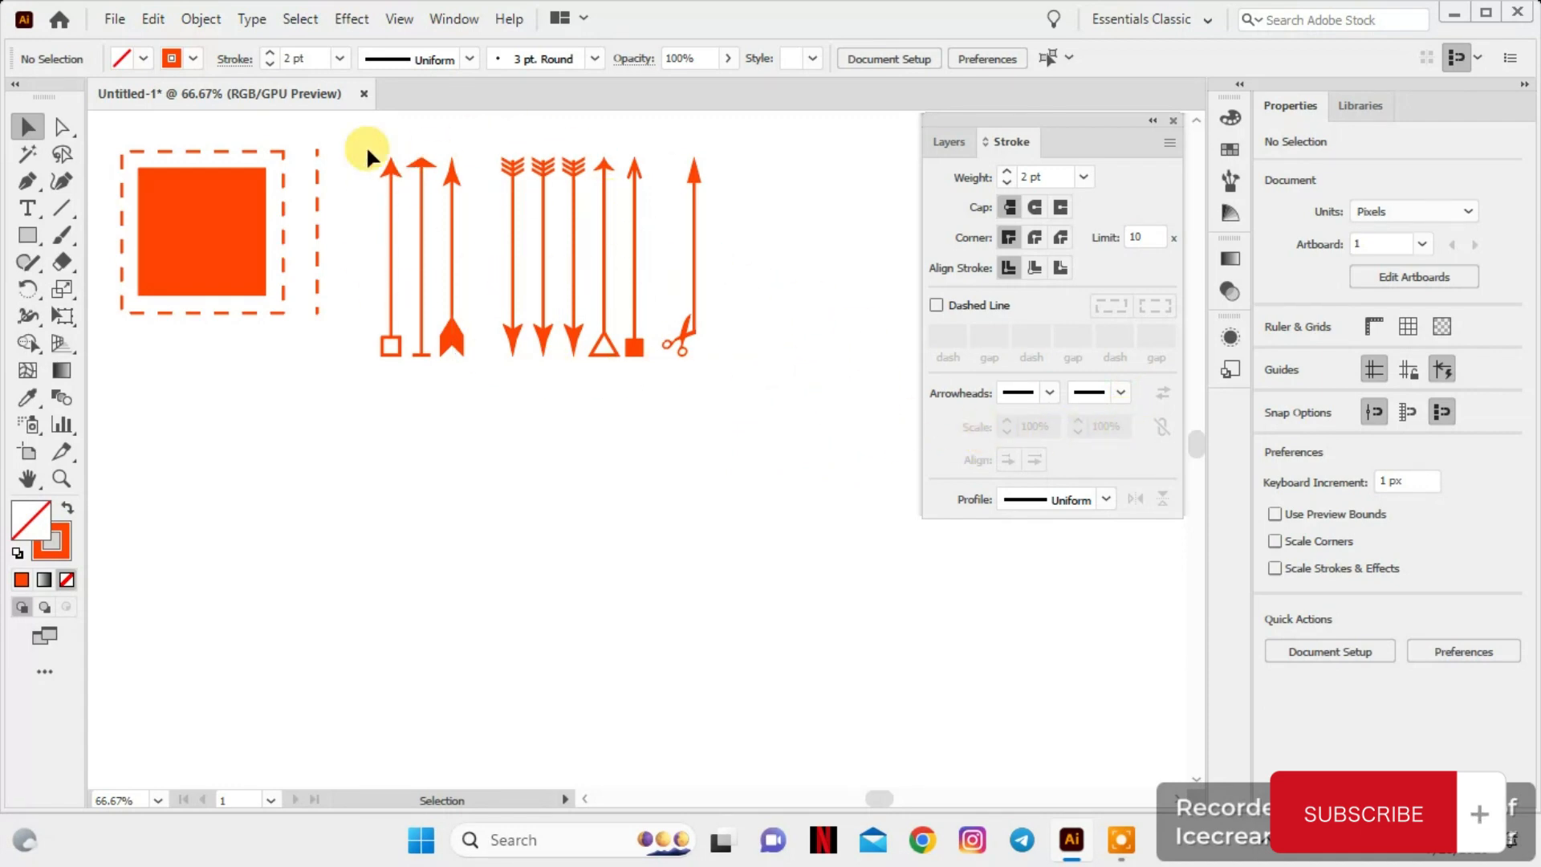
For all arrow lines except the first, compare extending the arrow tips beyond the path with placing them at the path's end
left_click_drag(497, 197, 700, 362)
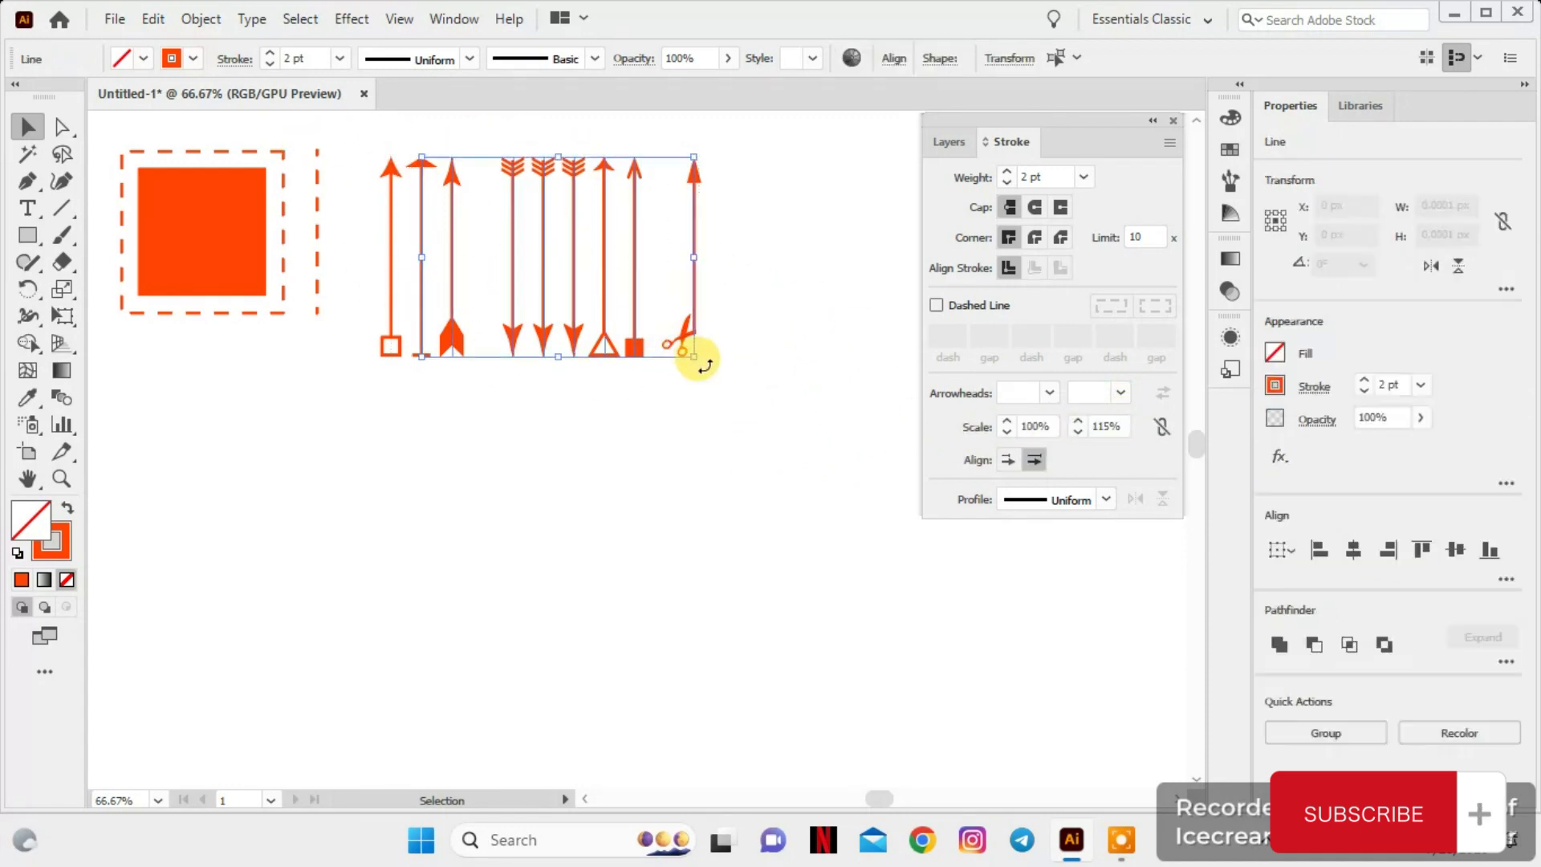
left_click(1007, 463)
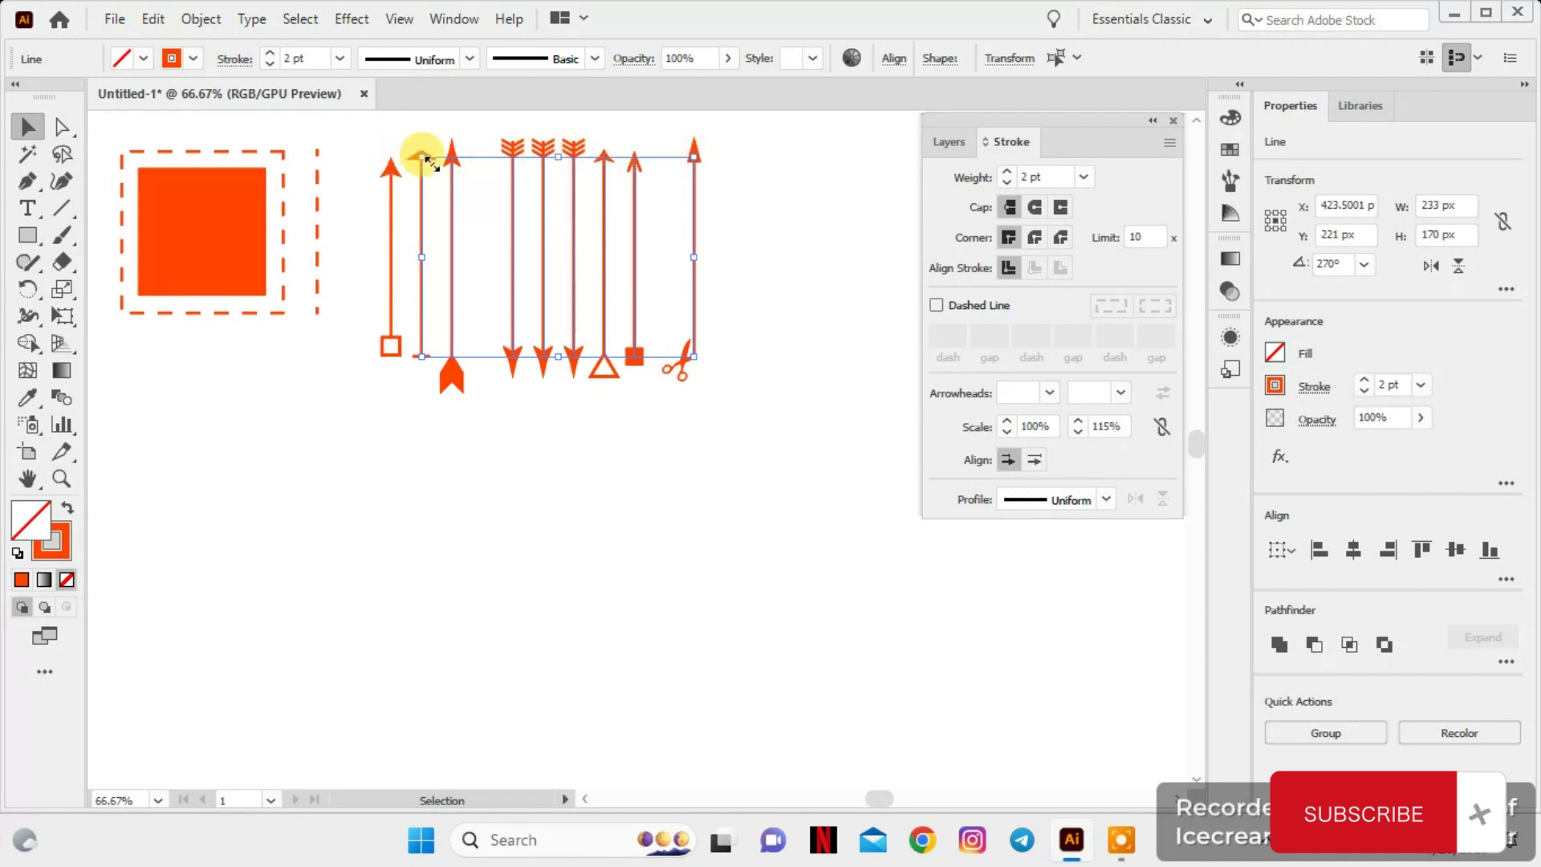
key("ctrl+1")
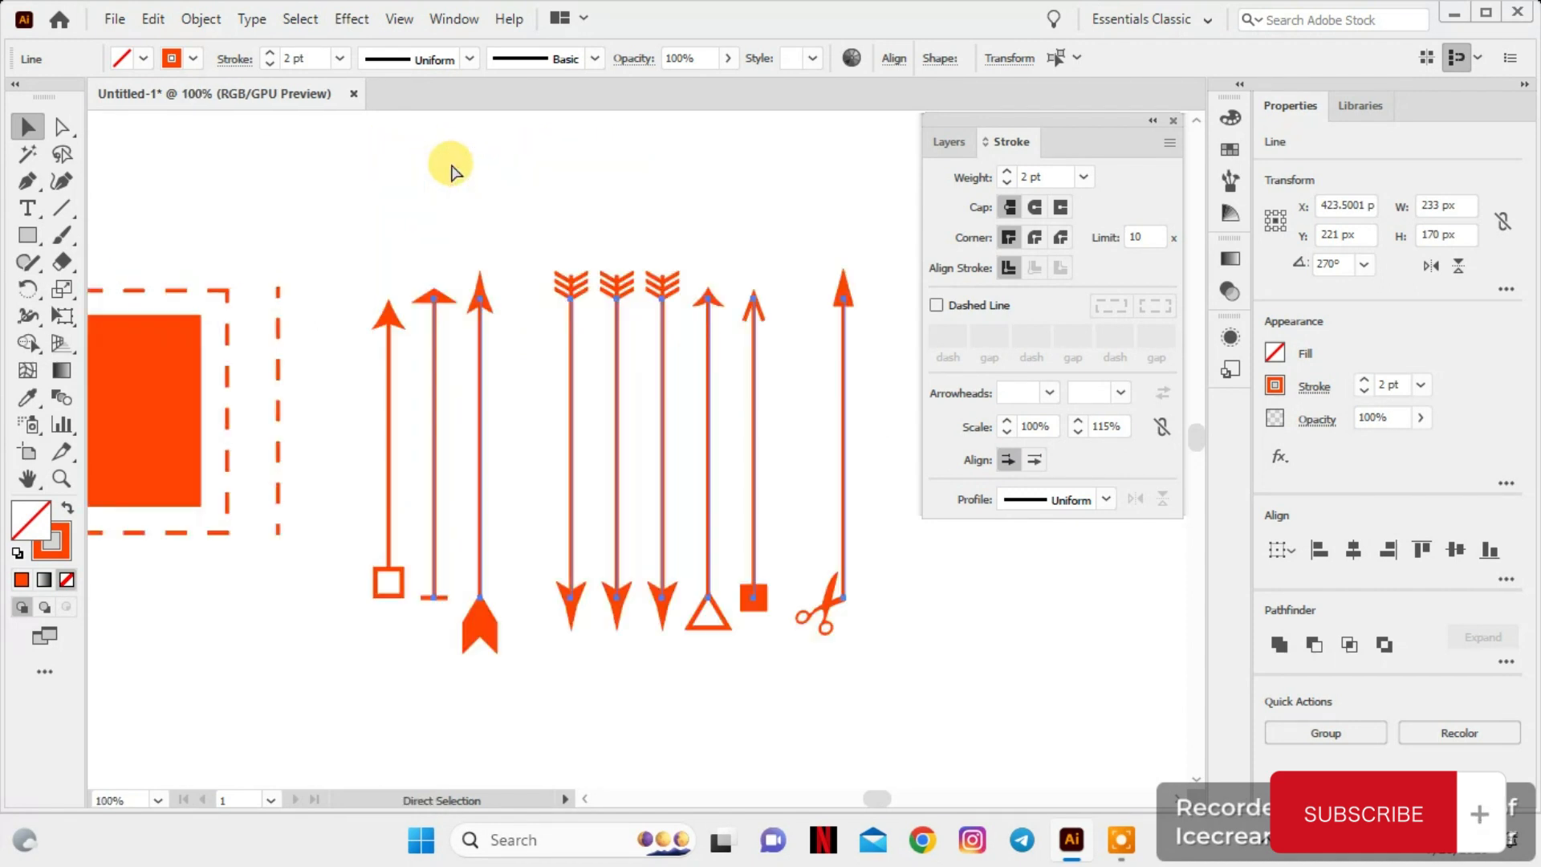
key("ctrl+plus")
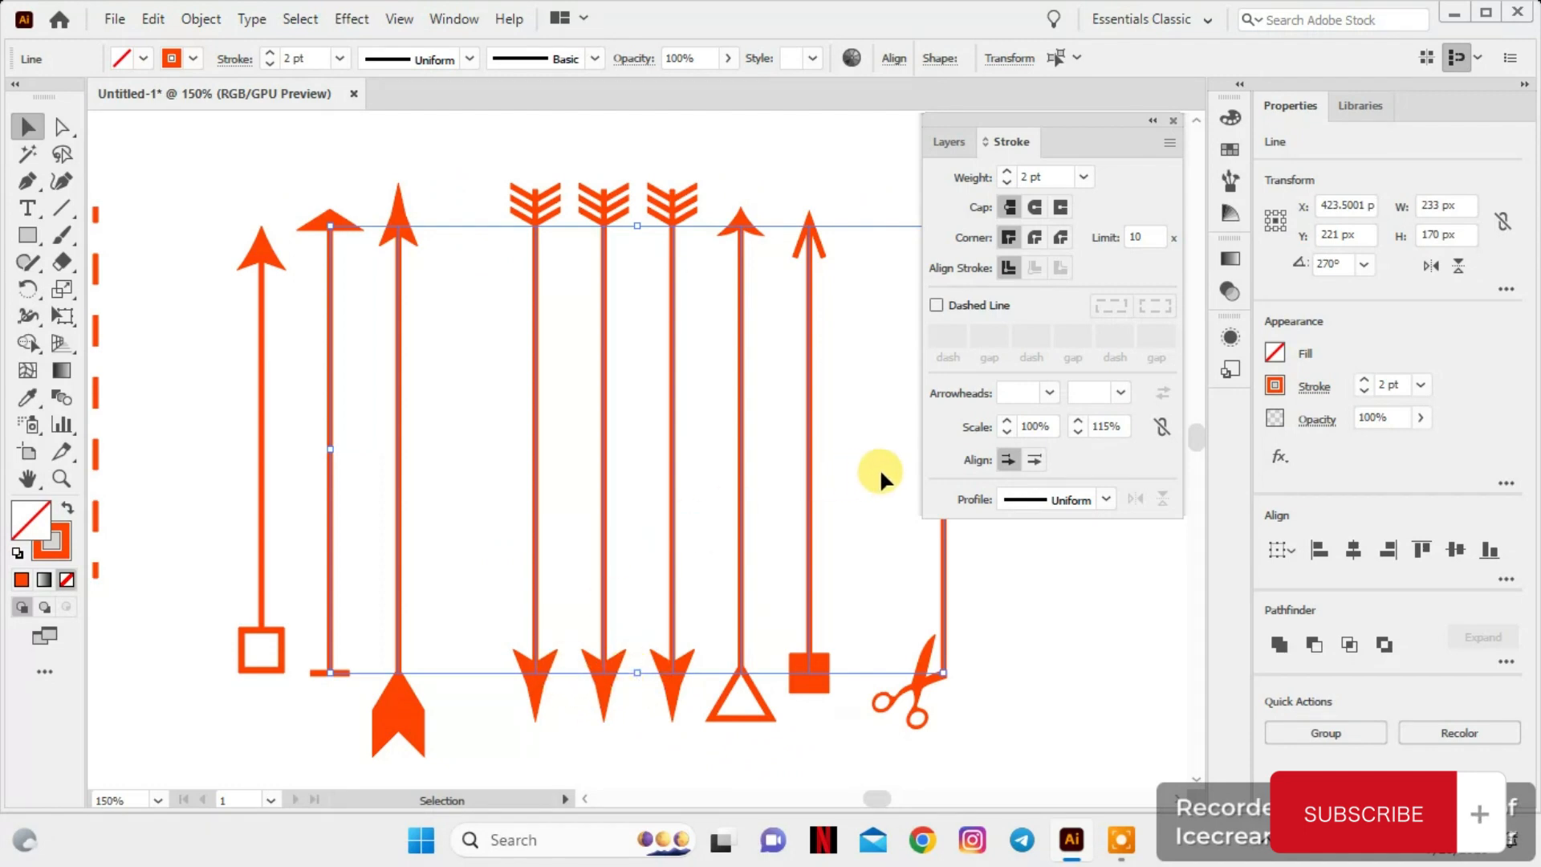
left_click(1032, 460)
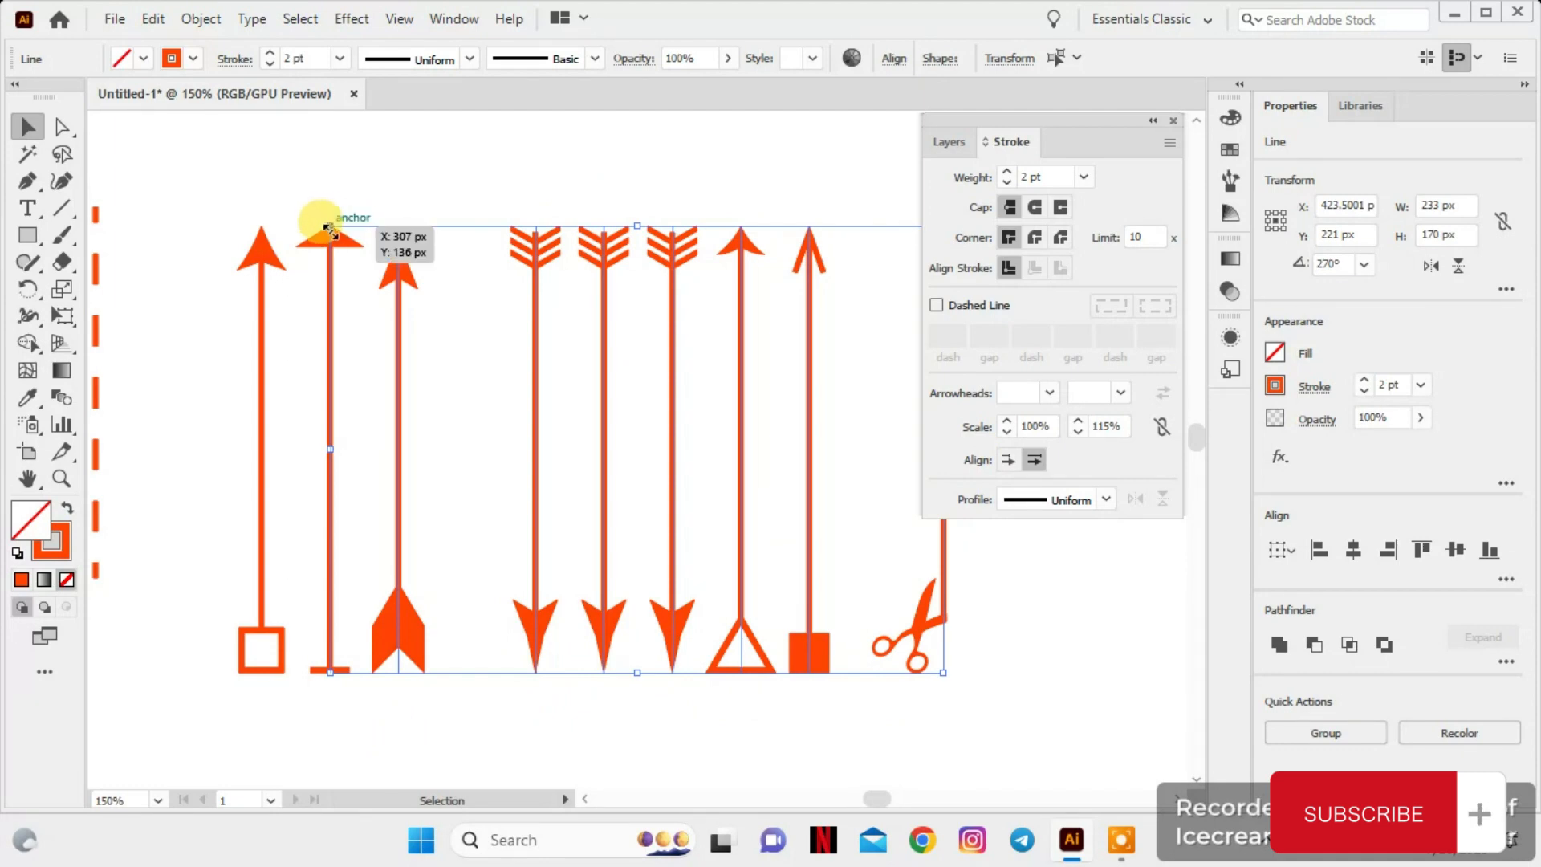
left_click(1008, 461)
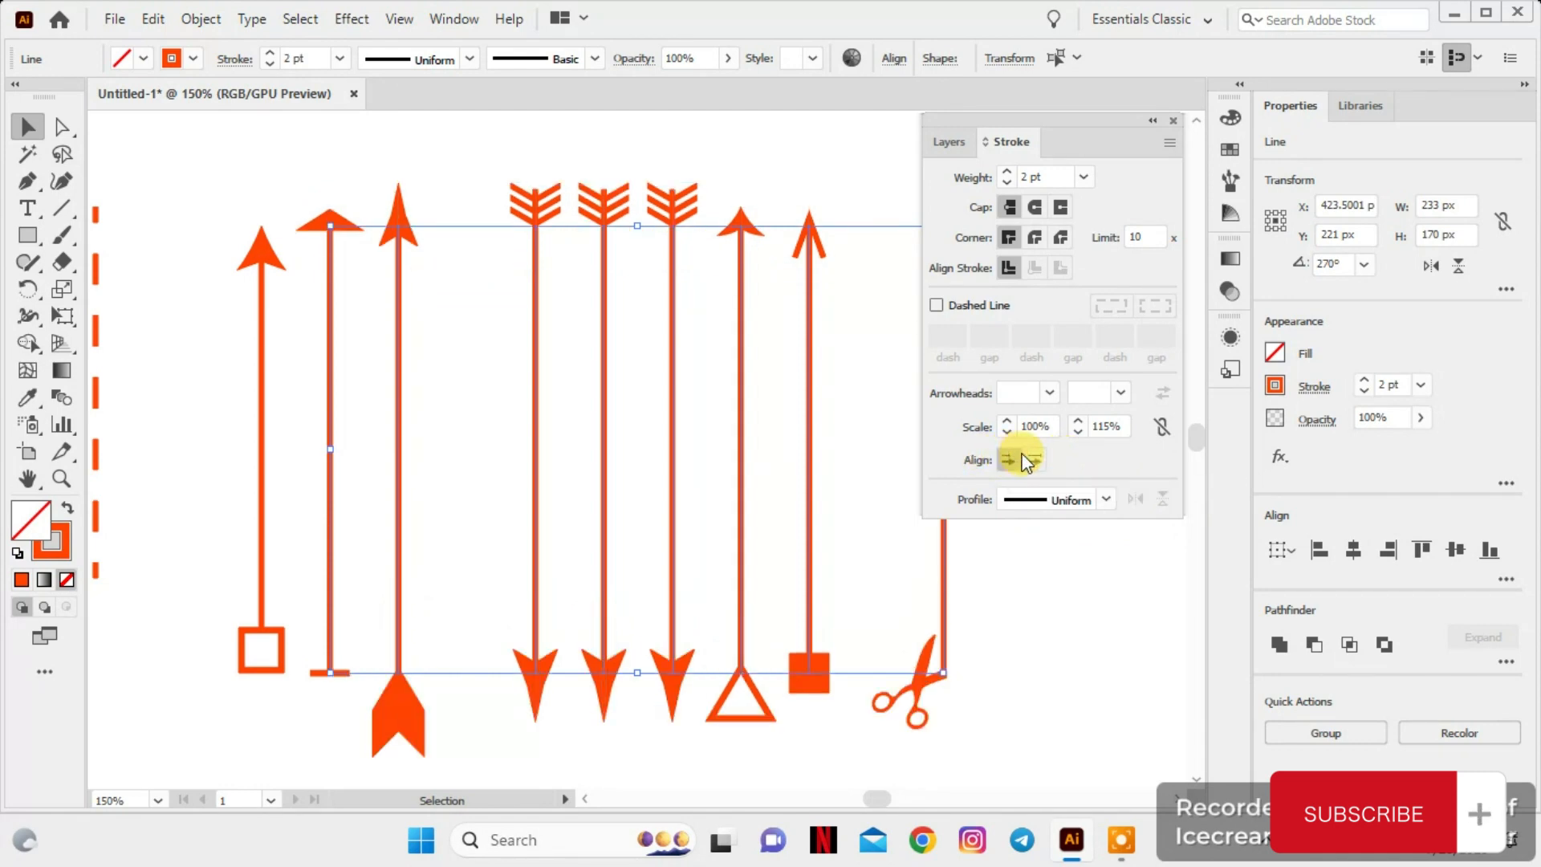
left_click(1030, 460)
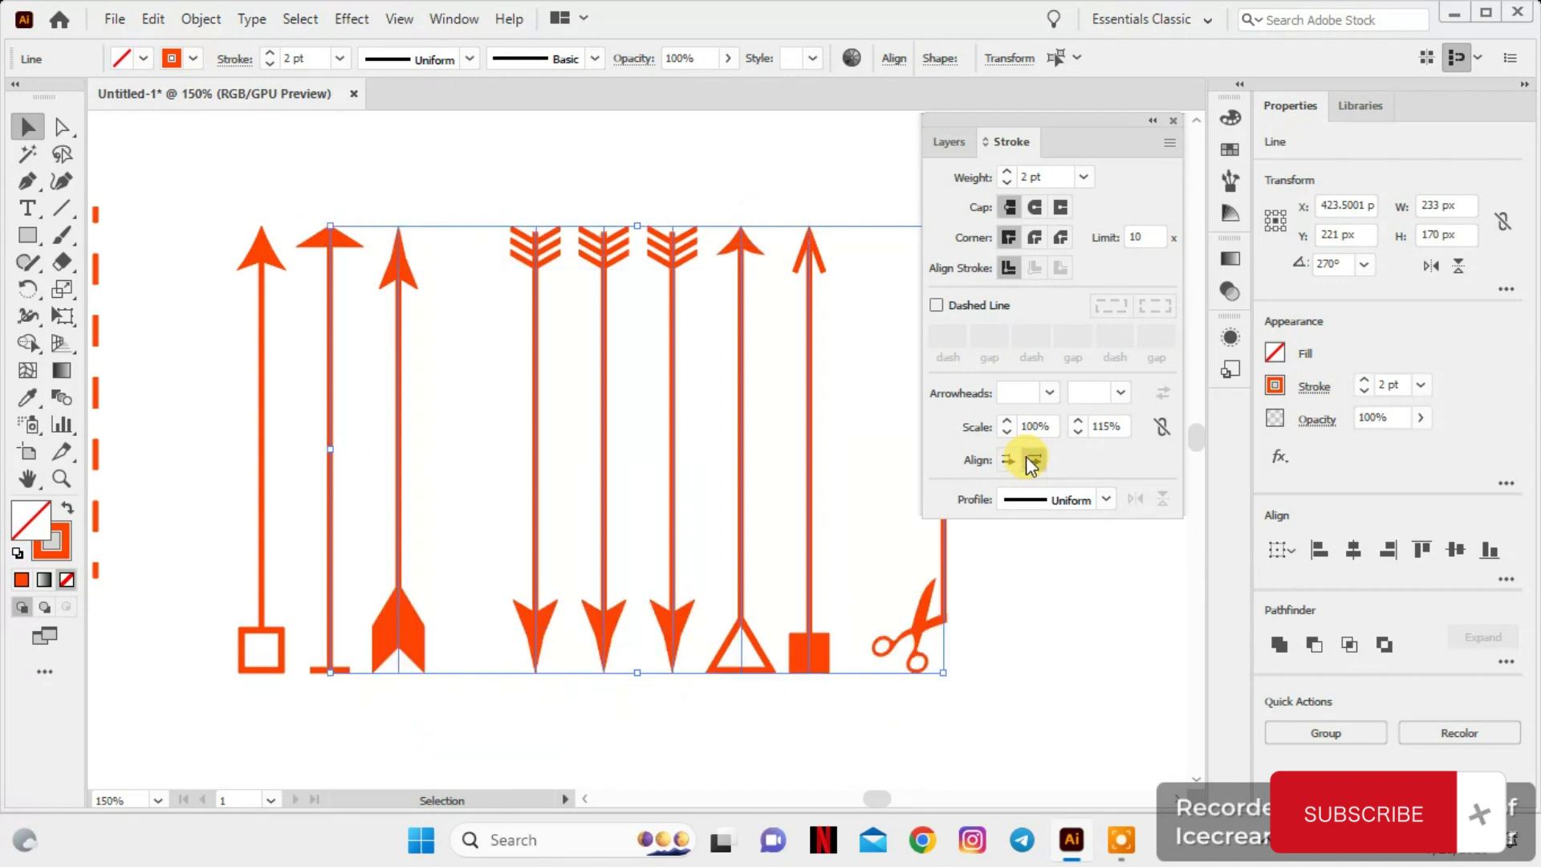
Scale the whole row of arrow lines down to about 188 by 134 px and move it beside the dashed vertical line
key("ctrl+minus")
key("ctrl+minus")
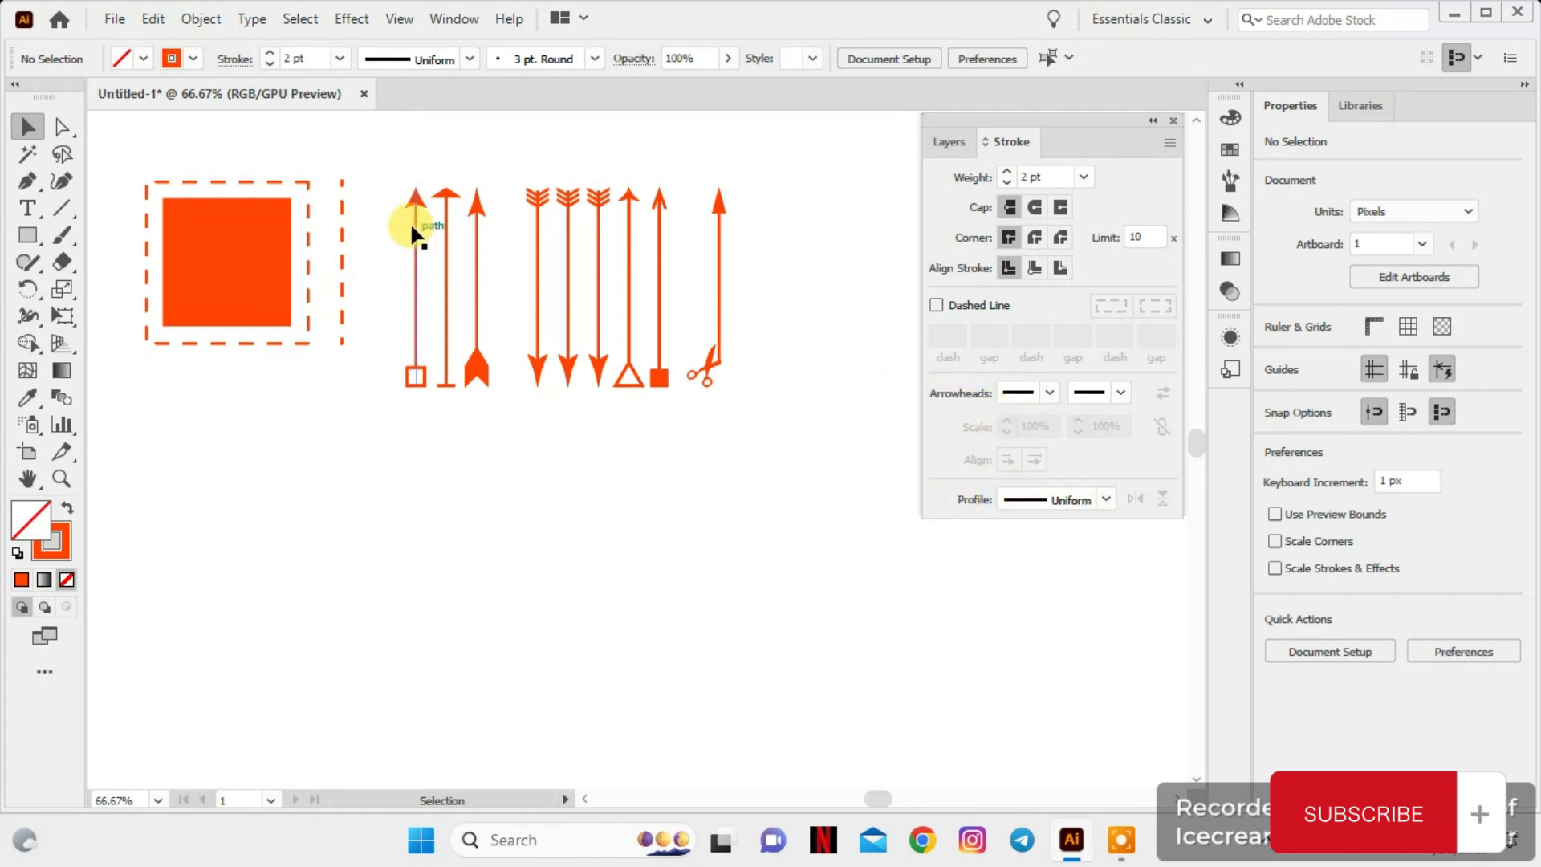
left_click_drag(373, 162, 634, 341)
left_click_drag(531, 310, 501, 298)
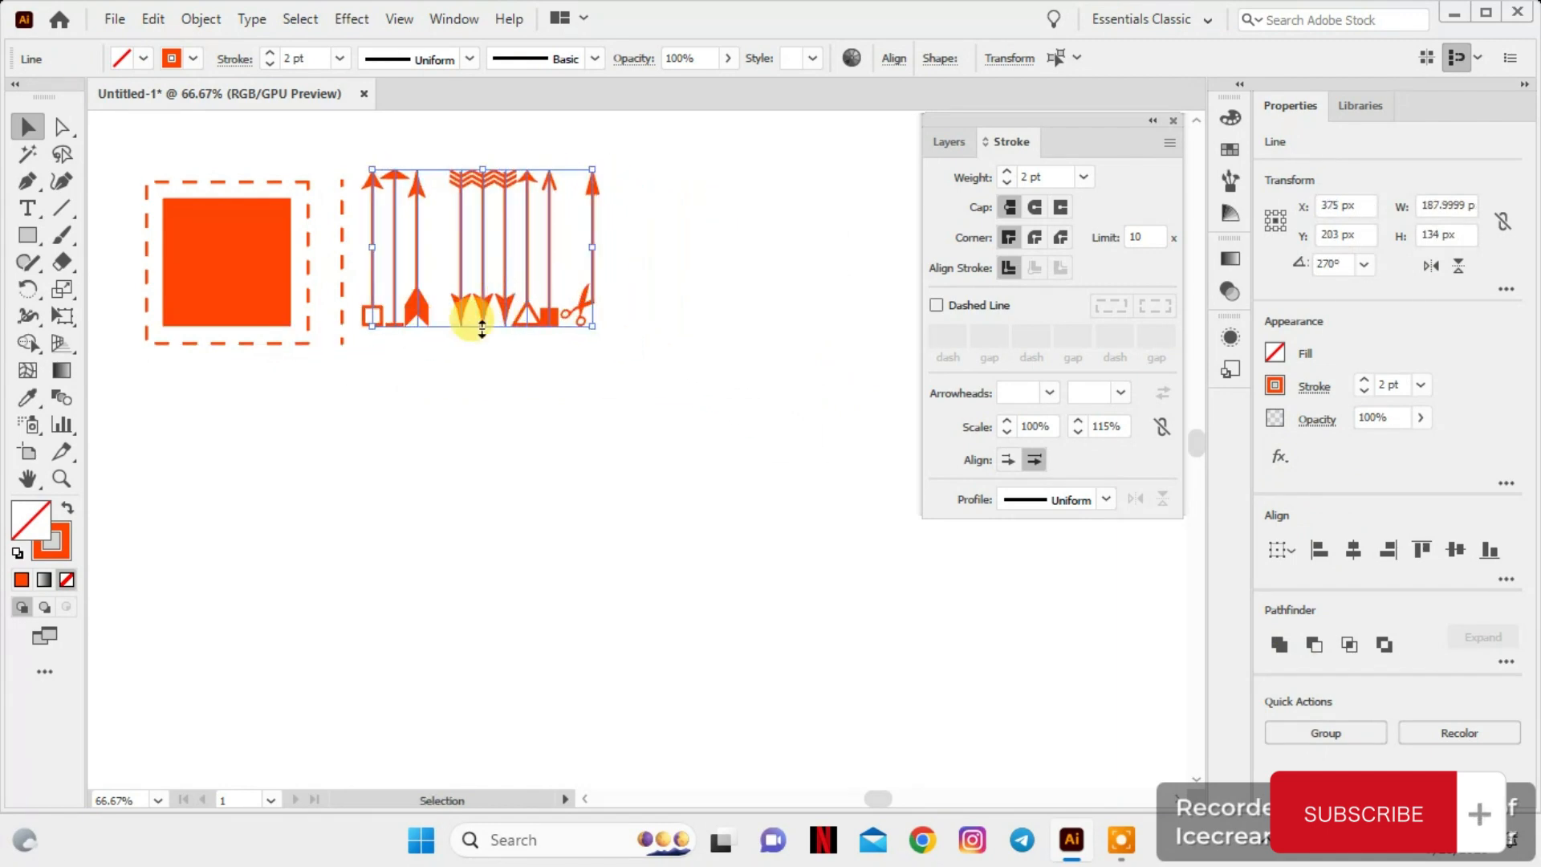
Draw a vertical line about 287 px long with a 6 pt stroke below the row of arrows
left_click(65, 204)
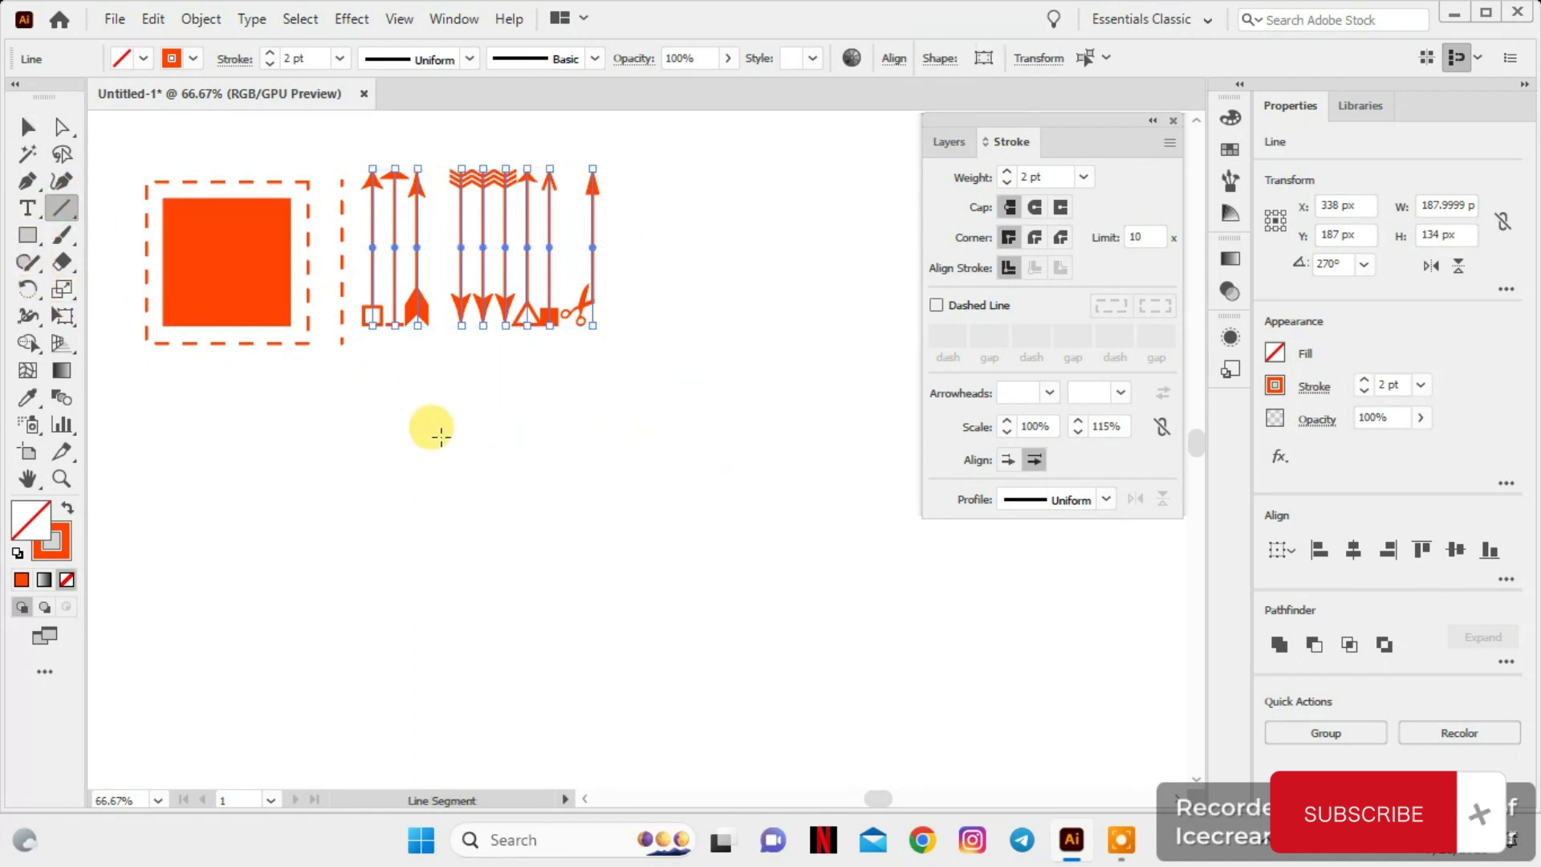
left_click_drag(439, 365, 457, 677)
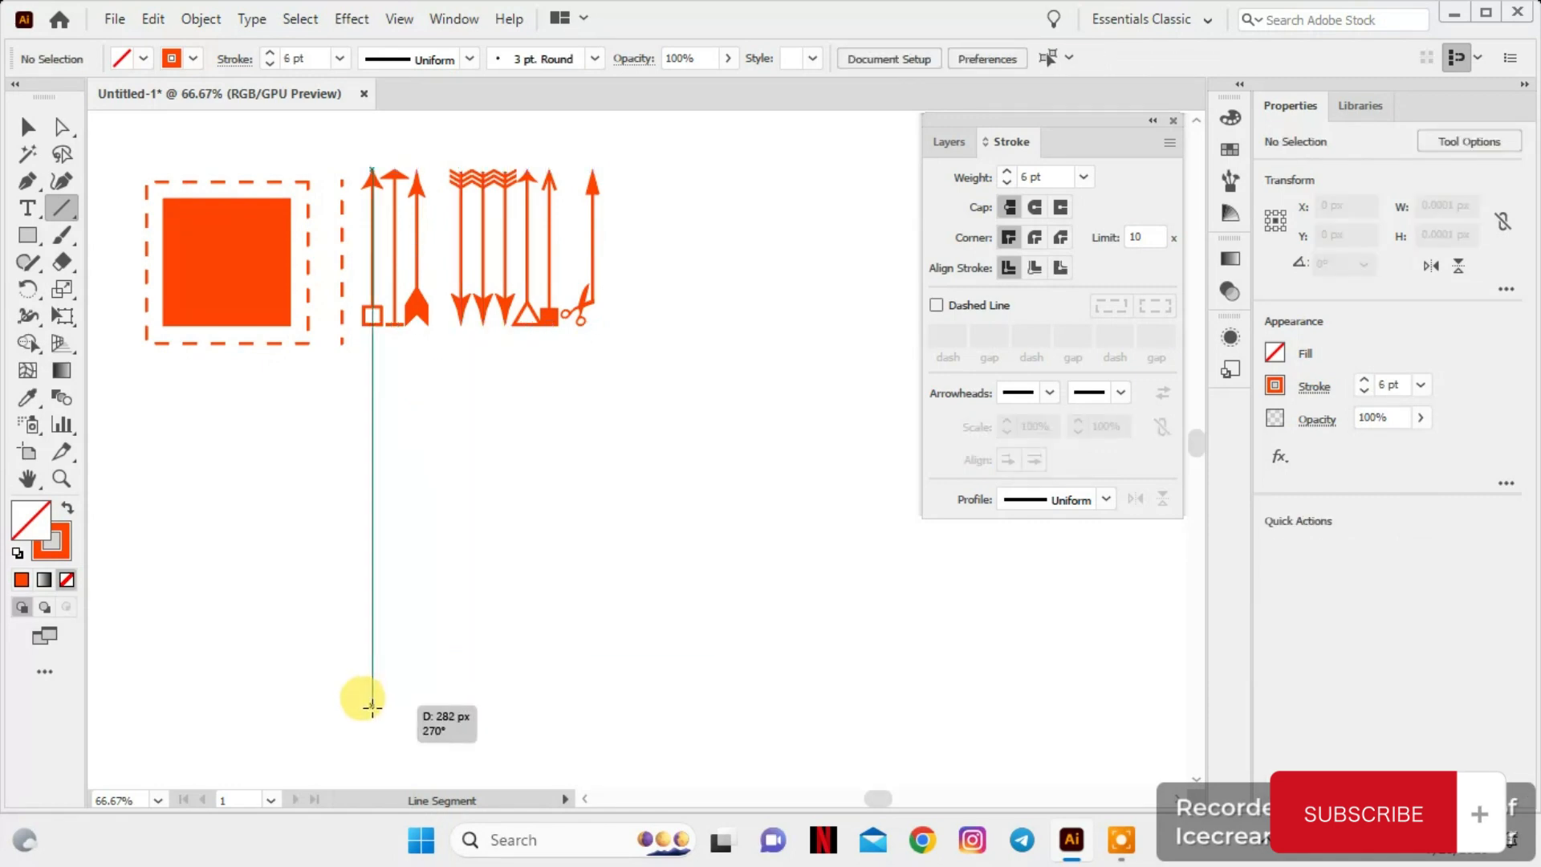
left_click_drag(362, 699, 388, 710)
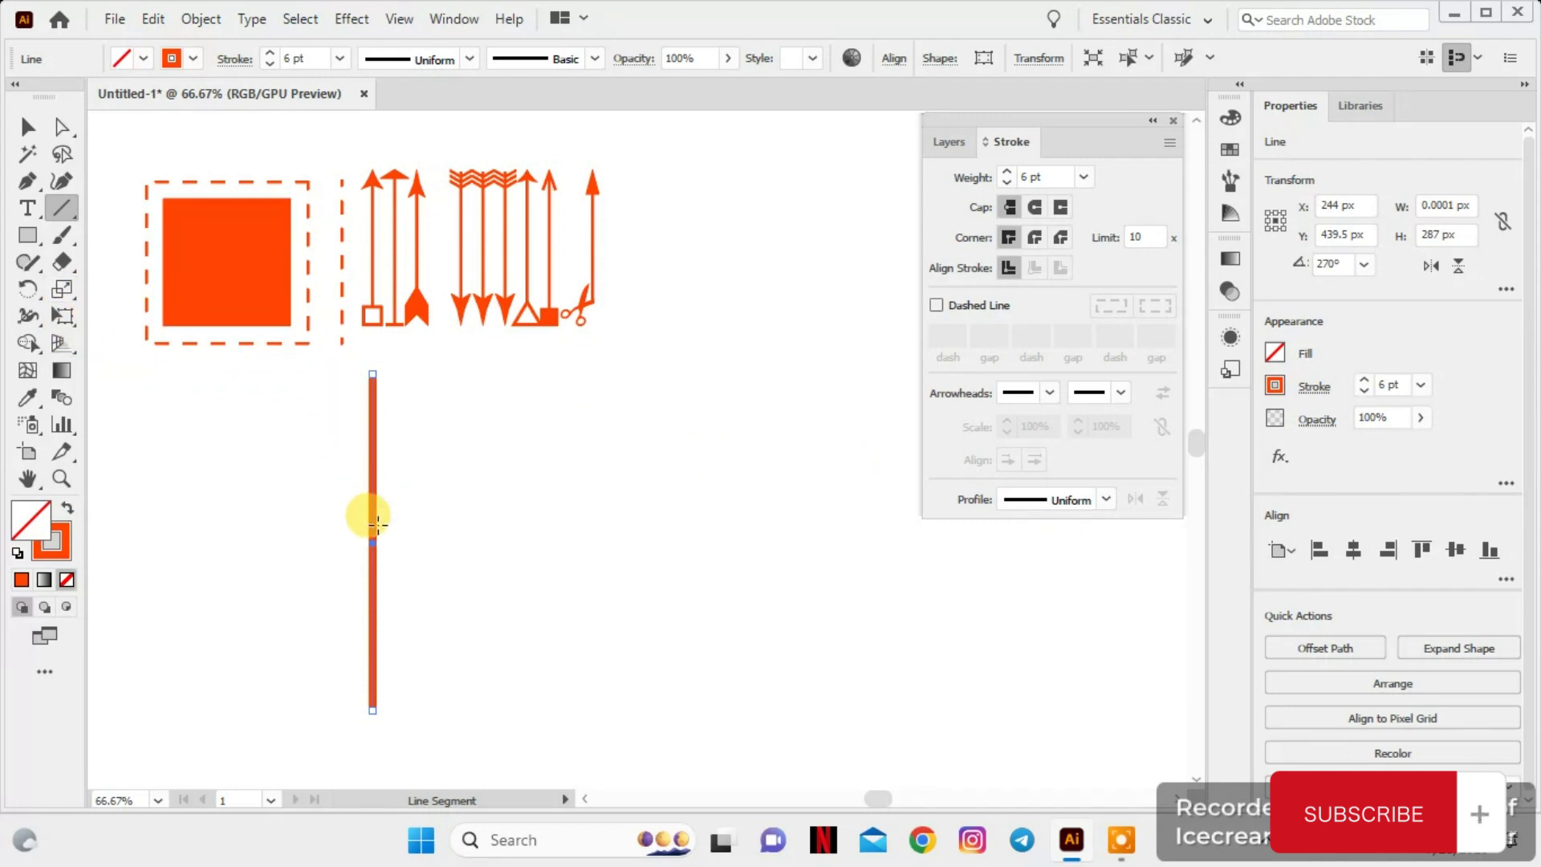
Duplicate the thick vertical line about 38 px to the right and repeat the copy to make a row of eight lines
left_click(27, 126)
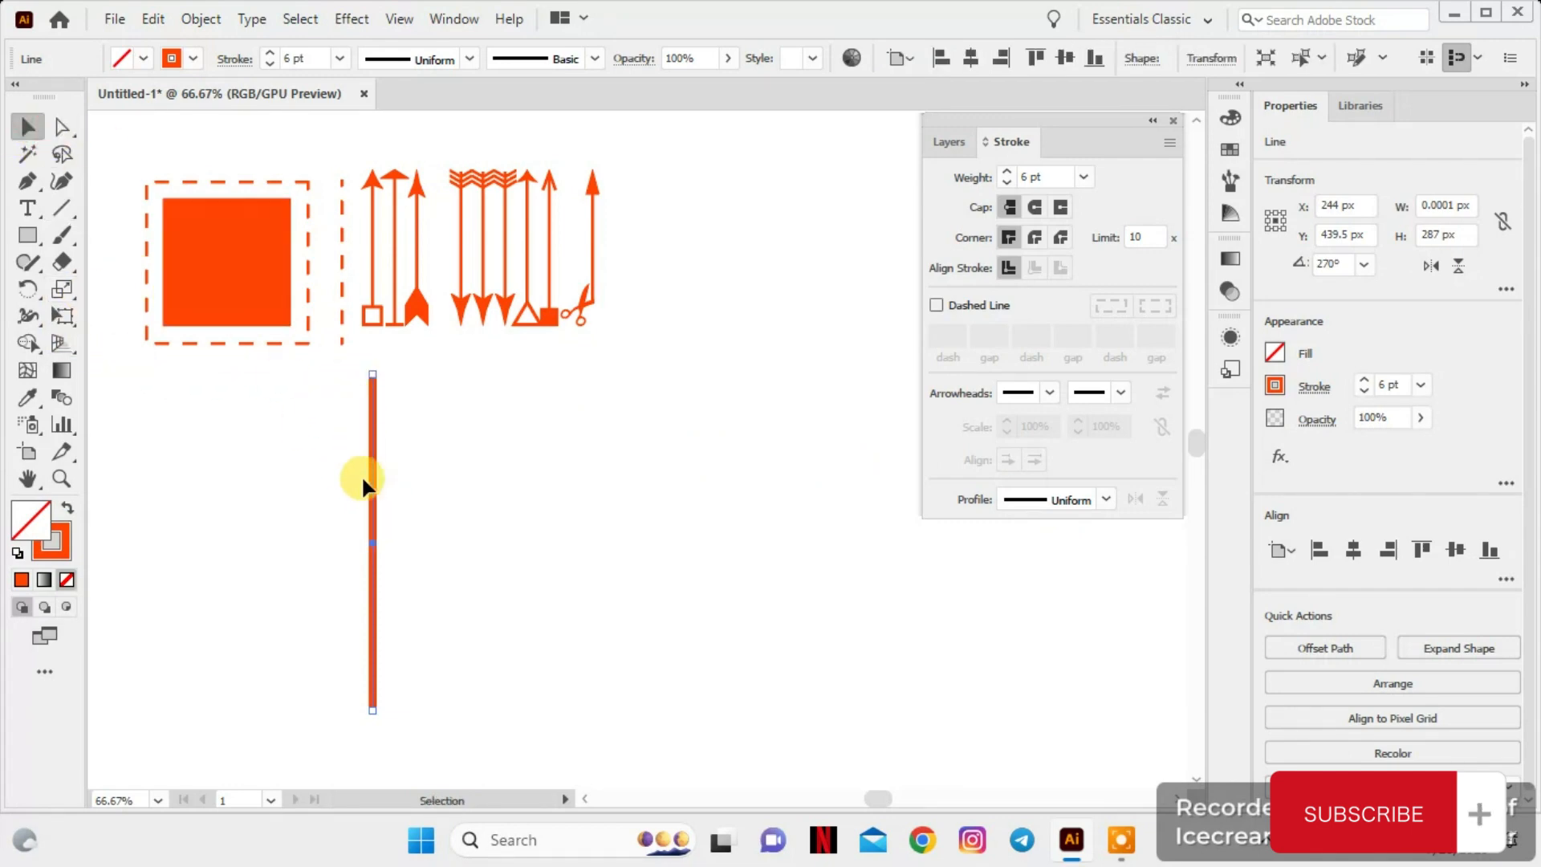
left_click_drag(370, 540, 421, 536)
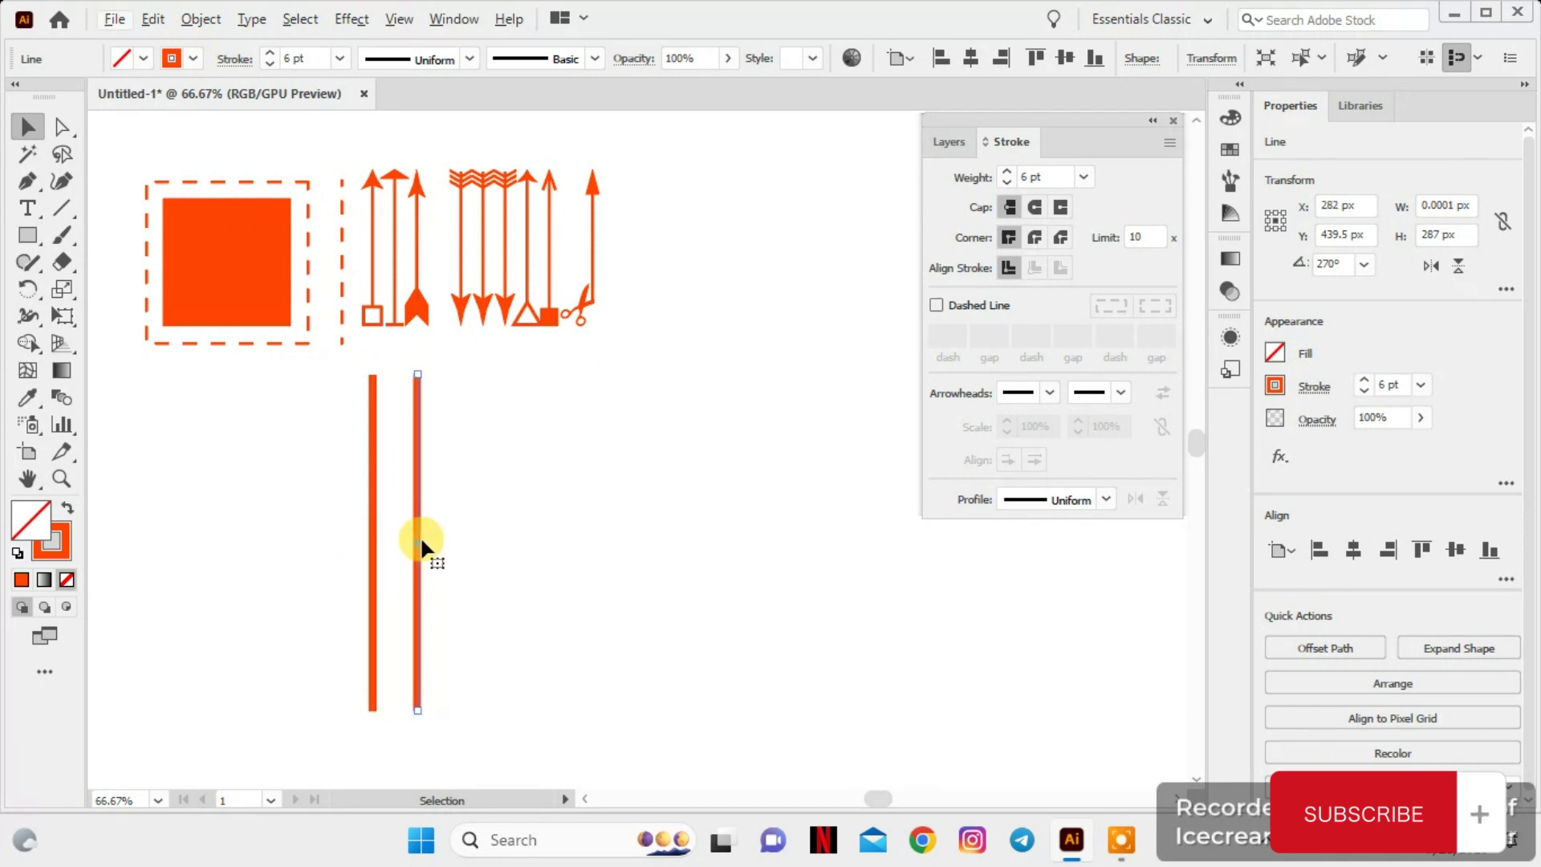
key("ctrl+d")
key("ctrl+d")
key("ctrl+d")
key("ctrl+d")
key("ctrl+d")
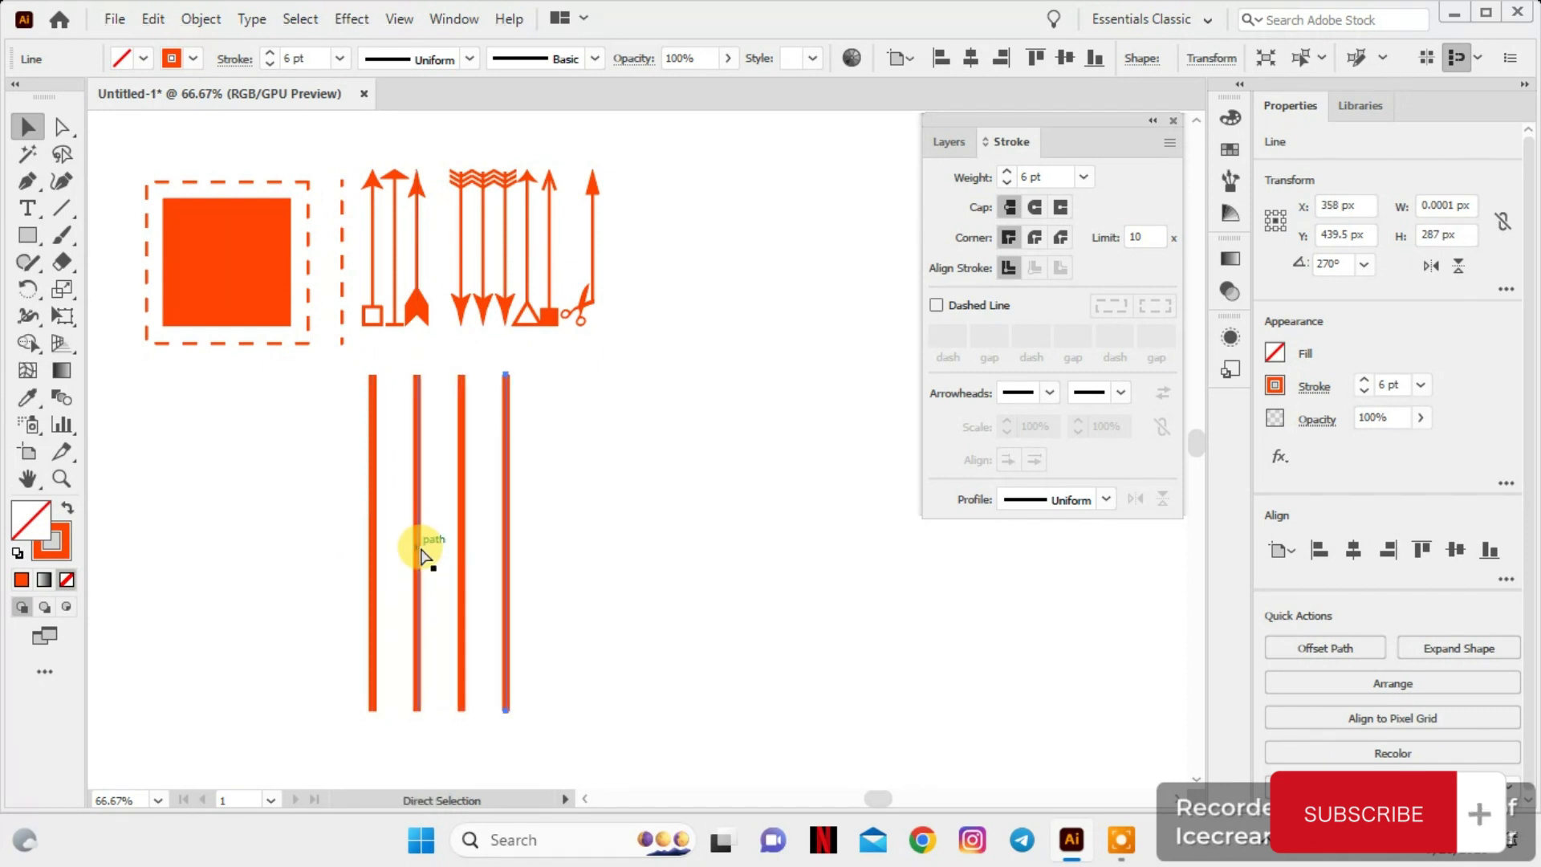
key("ctrl+d")
left_click(756, 530)
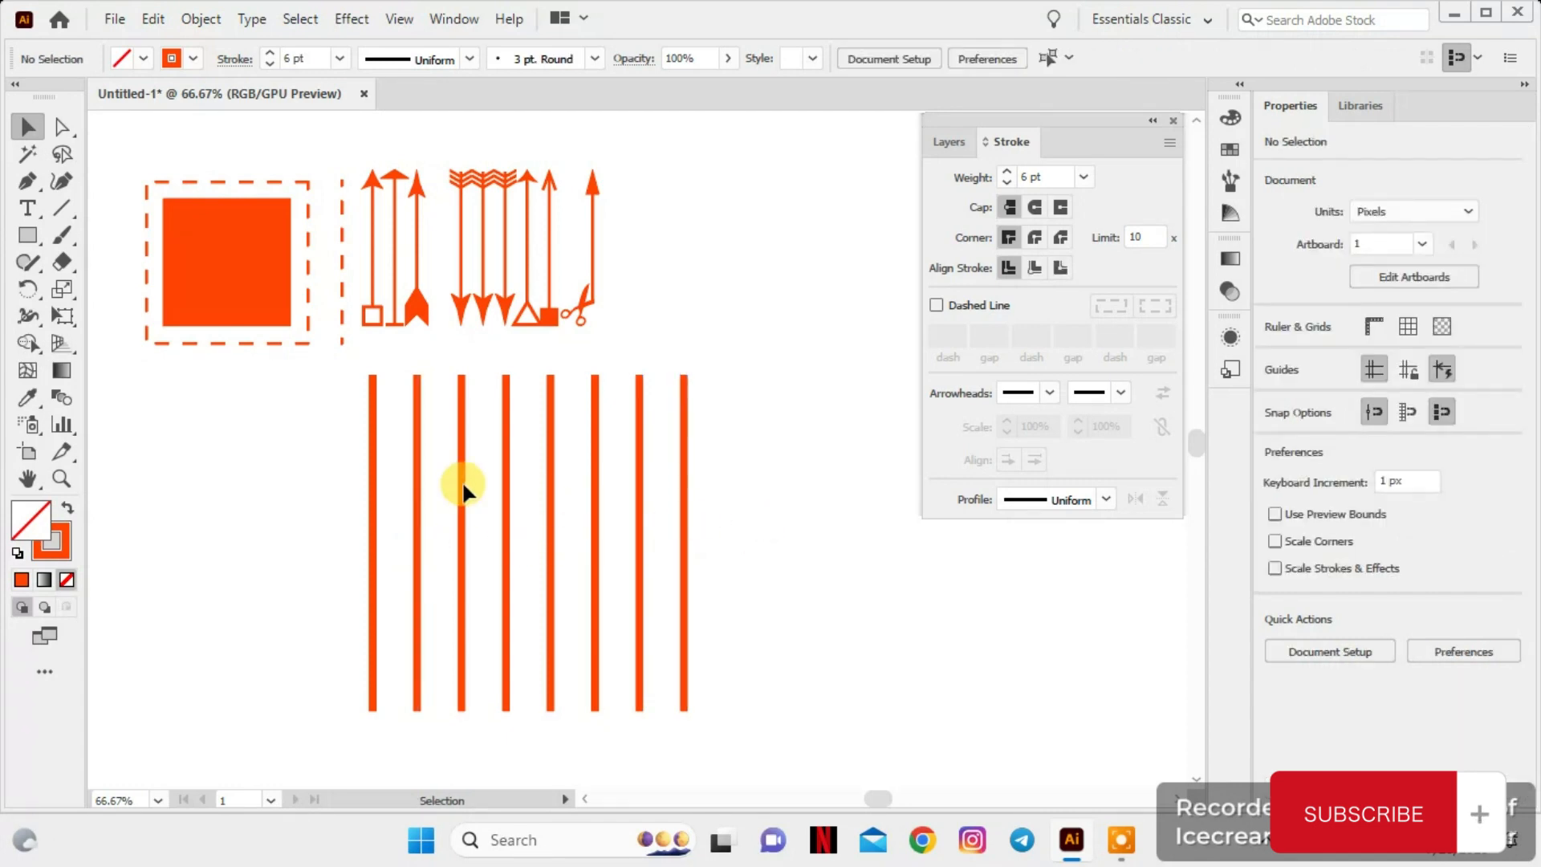
Apply Width Profile 1 to the first thick vertical line
left_click(368, 501)
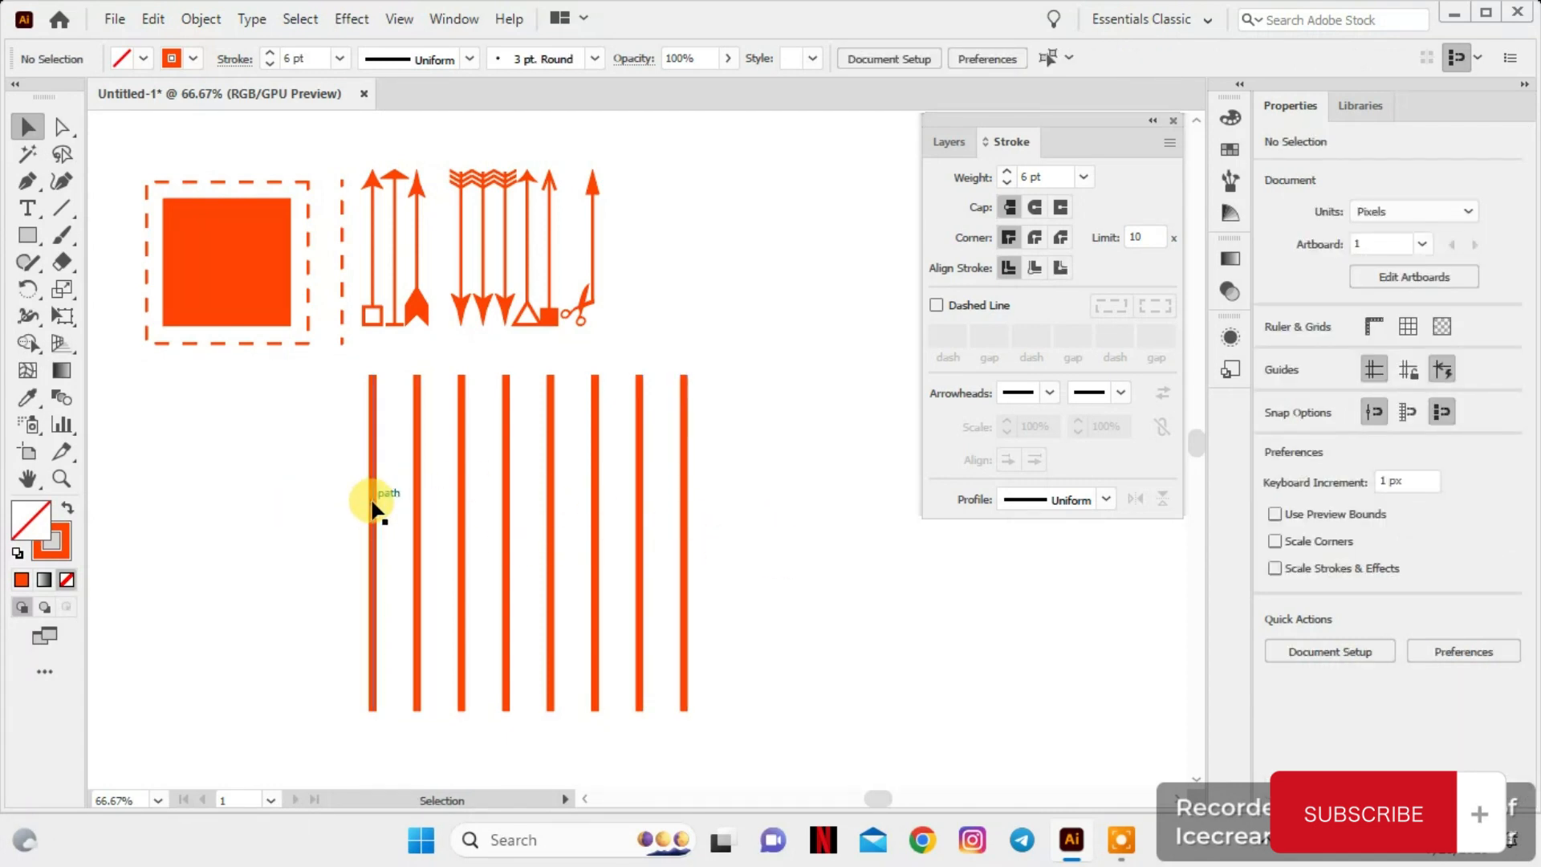
left_click(1105, 499)
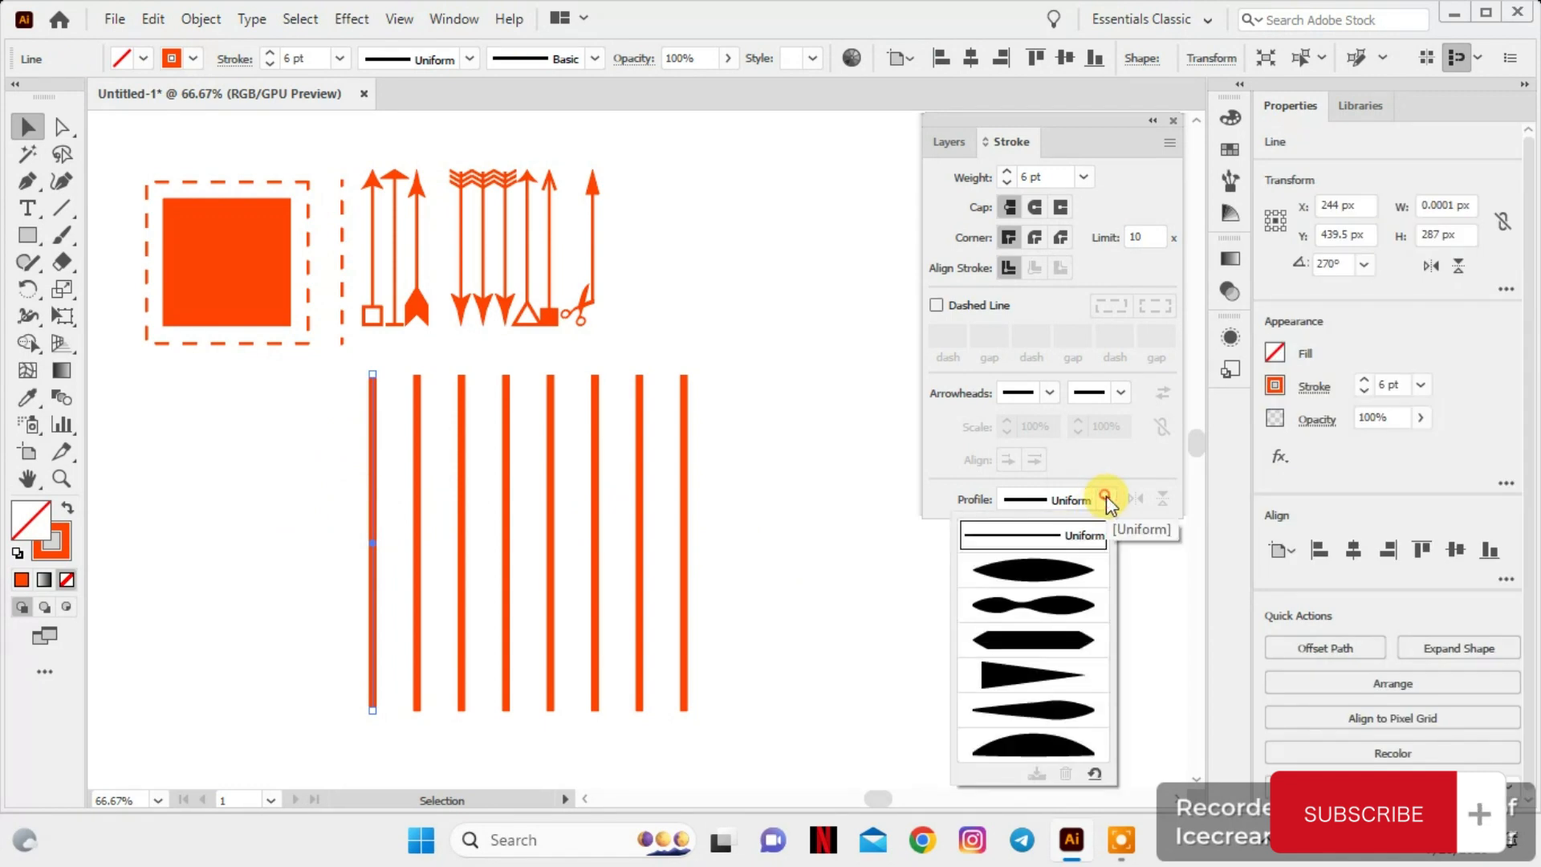
left_click(1056, 576)
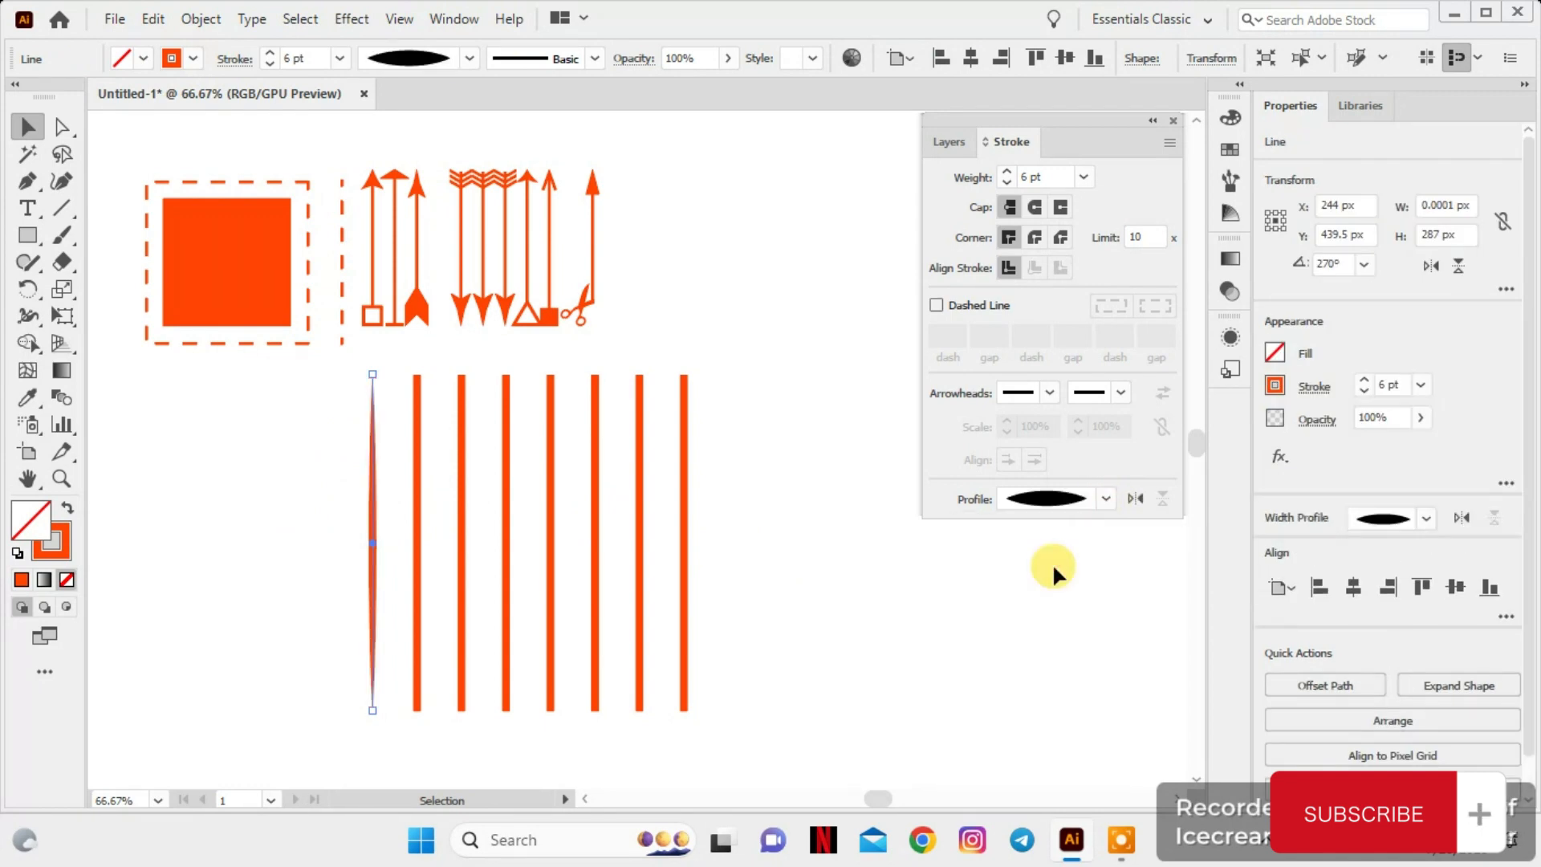
Apply Width Profile 2 to the second thick vertical line
left_click(418, 553)
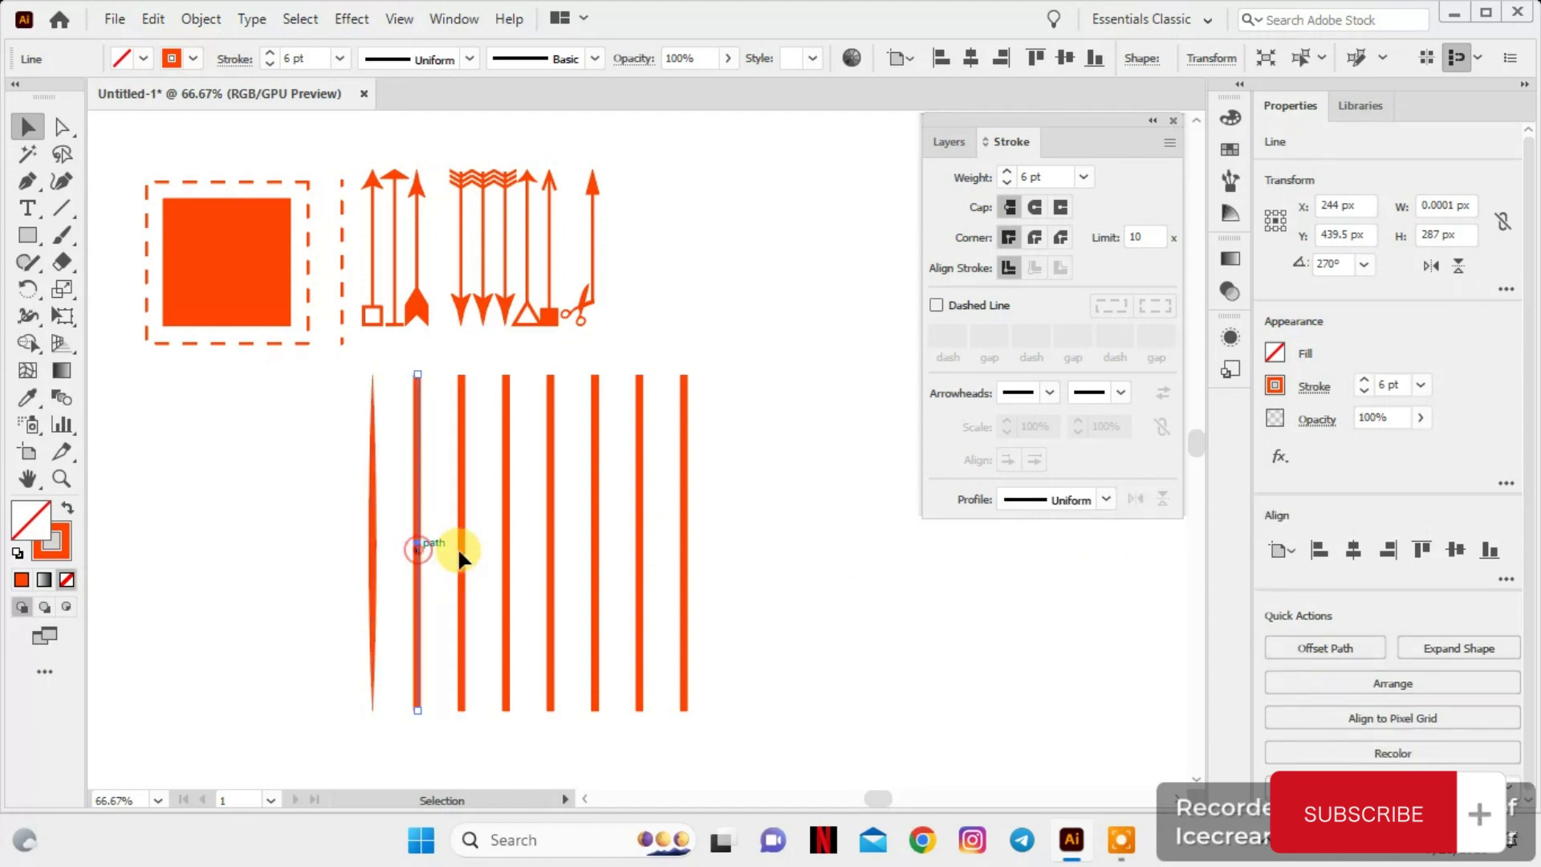
left_click(1114, 509)
left_click(1061, 592)
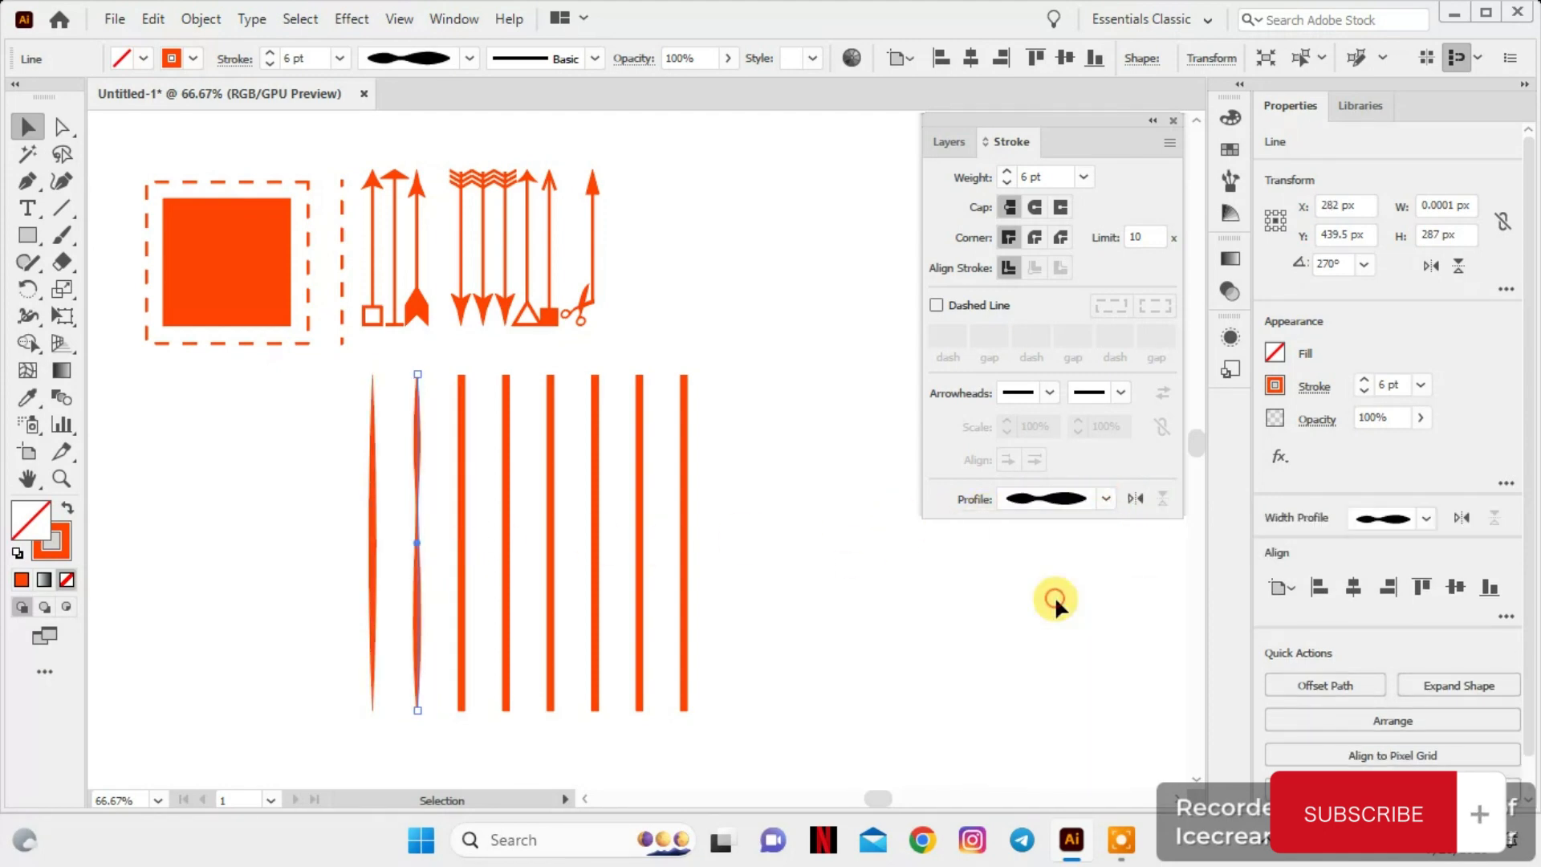
Apply Width Profile 3 to the third thick vertical line
left_click(462, 525)
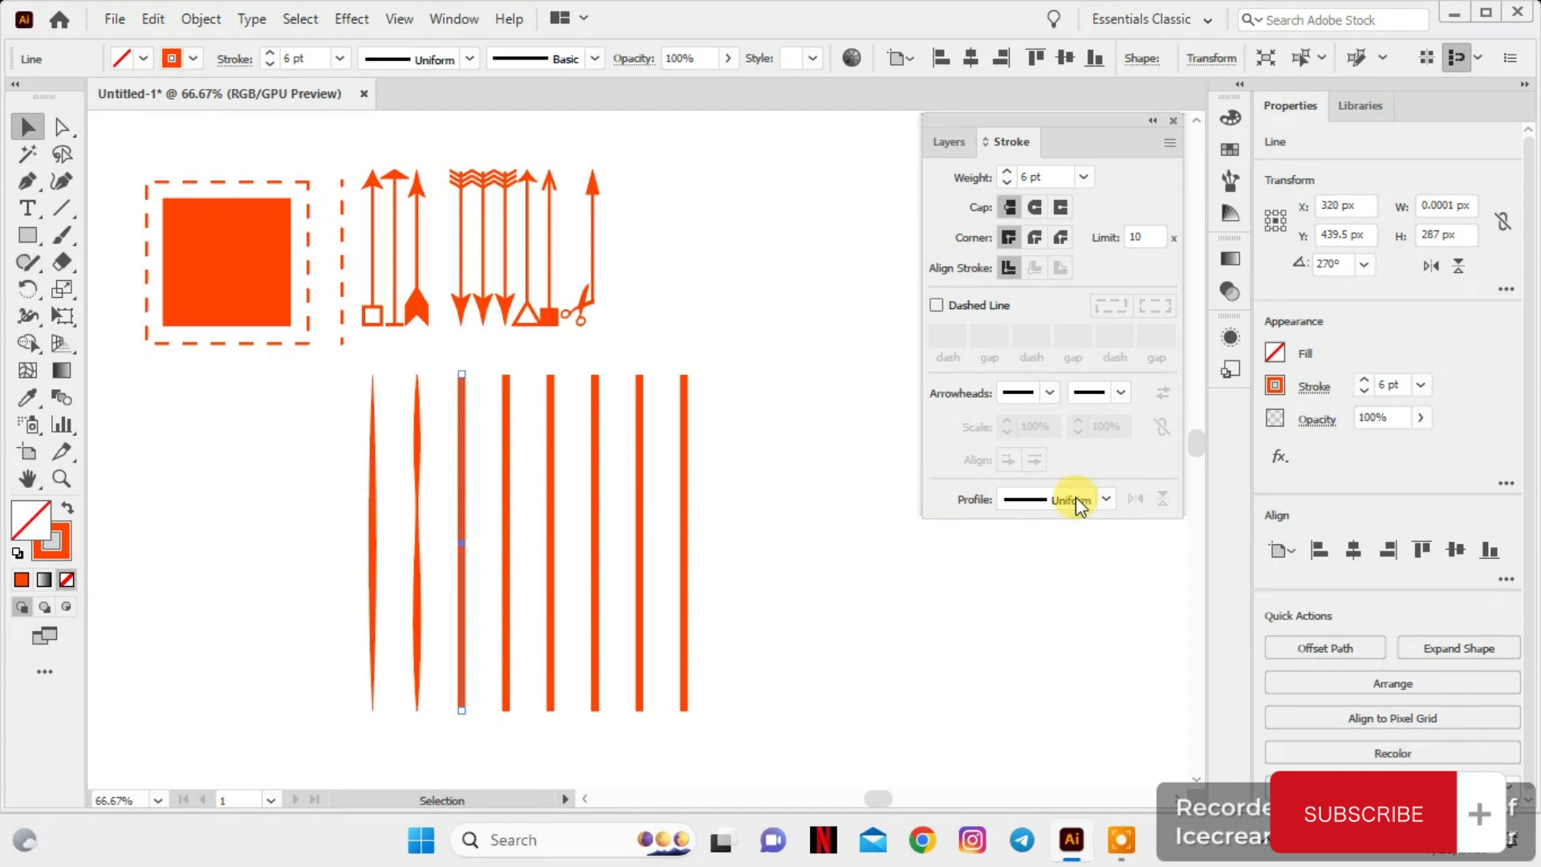
left_click(1108, 499)
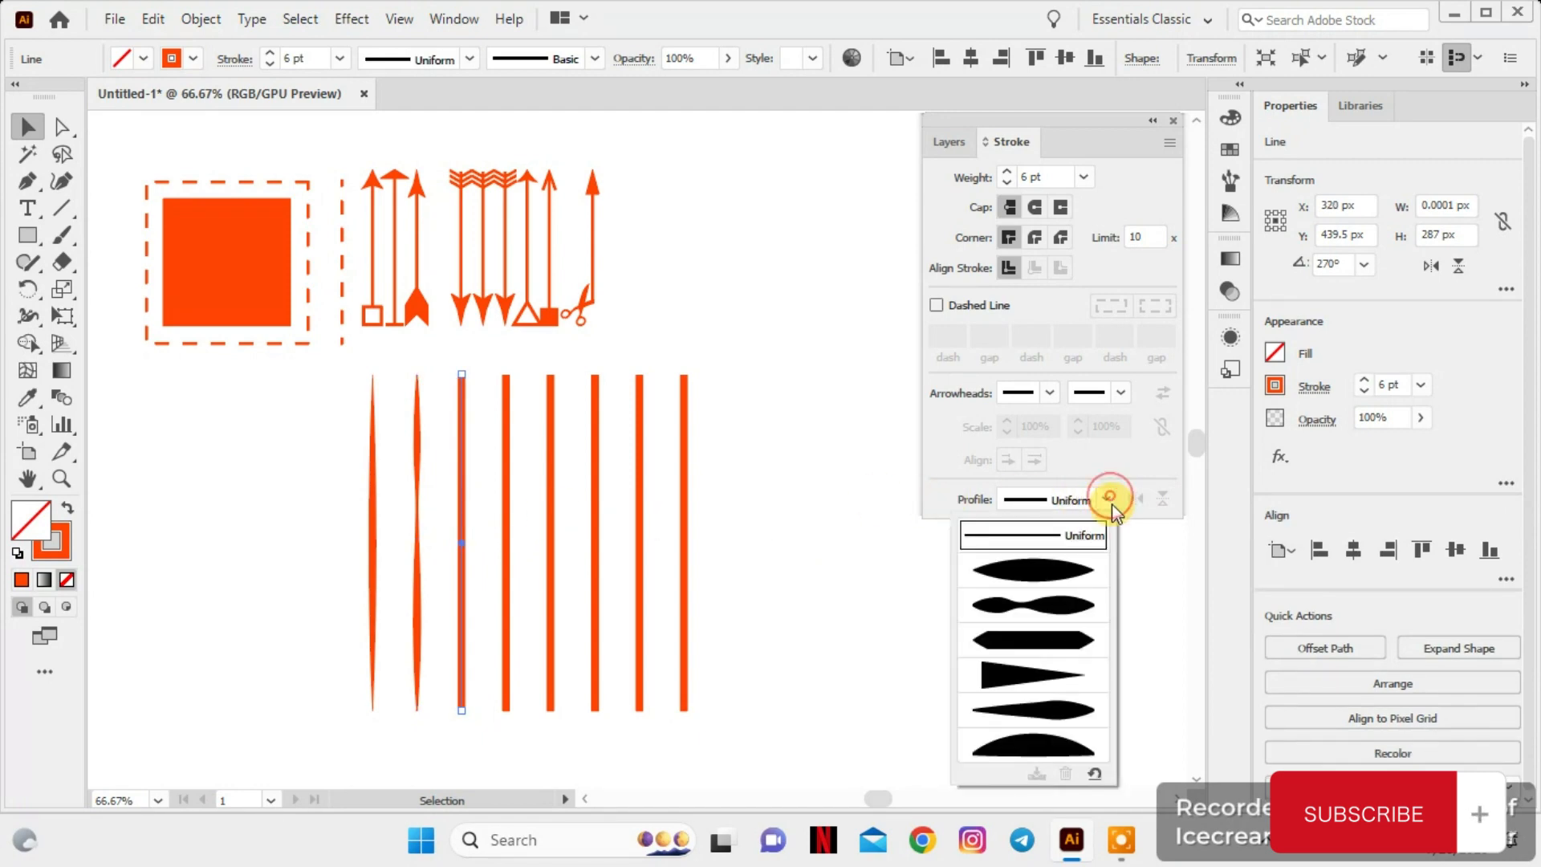
left_click(1066, 634)
Apply the wedge-shaped width profile that tapers to a point to the fourth thick vertical line
left_click(505, 581)
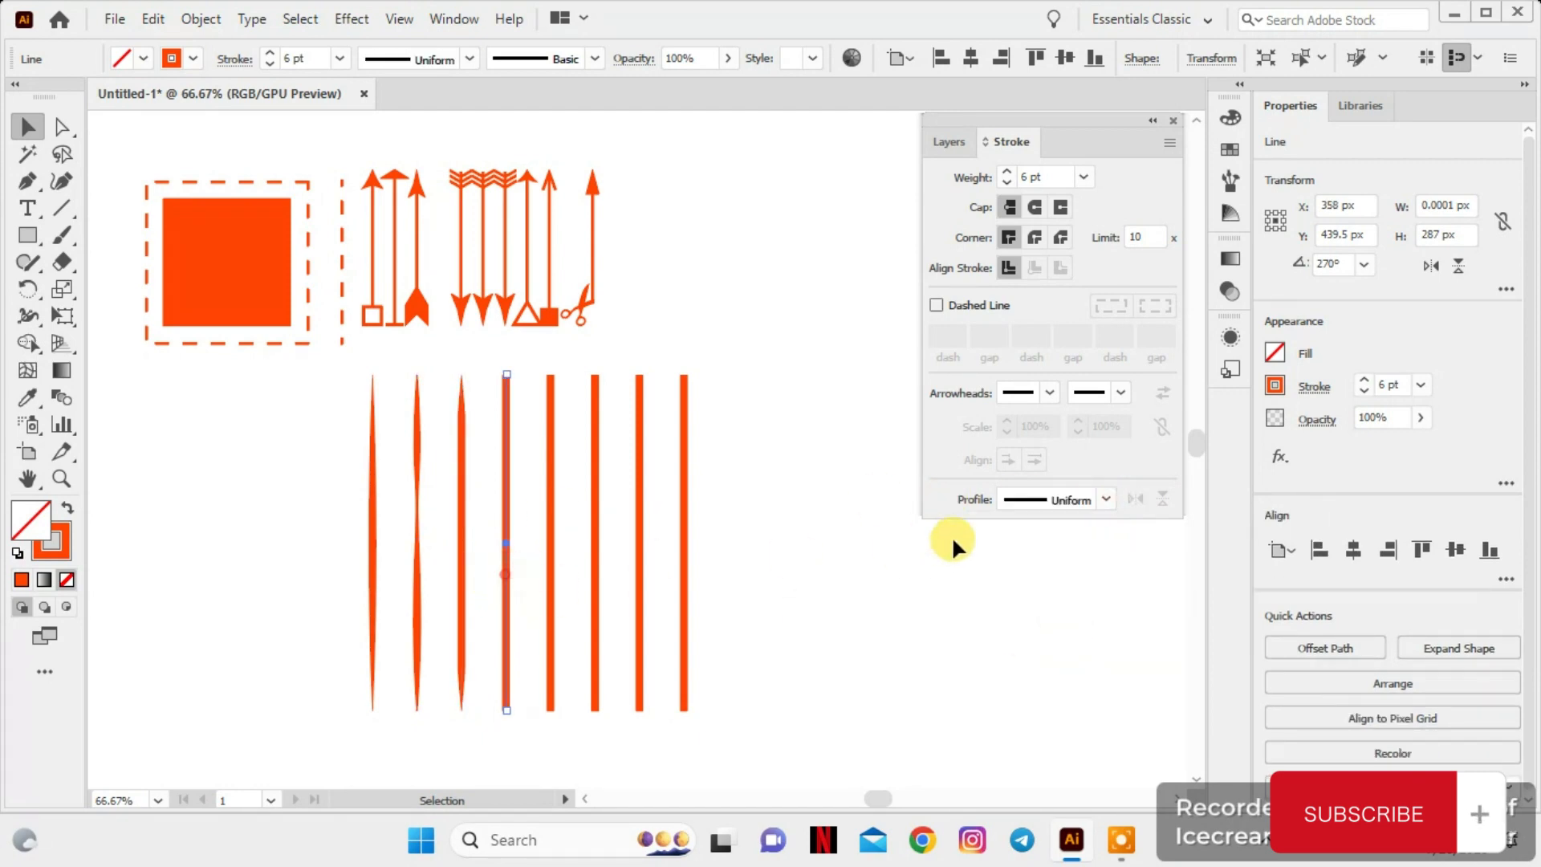
left_click(1110, 499)
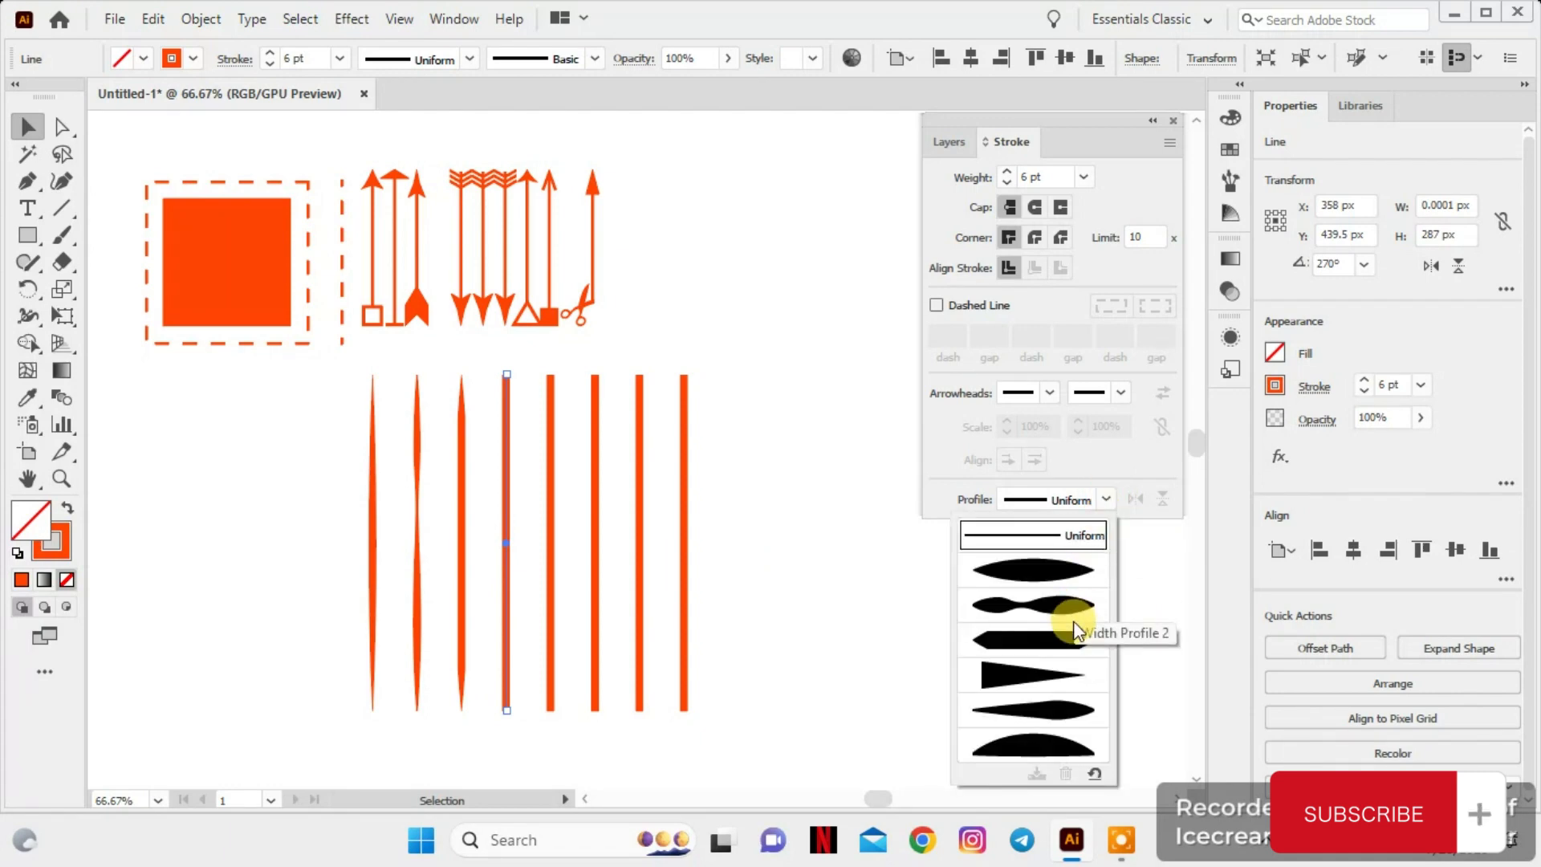
left_click(1035, 670)
Apply Width Profile 5 to the fifth and sixth thick vertical lines
left_click(550, 552)
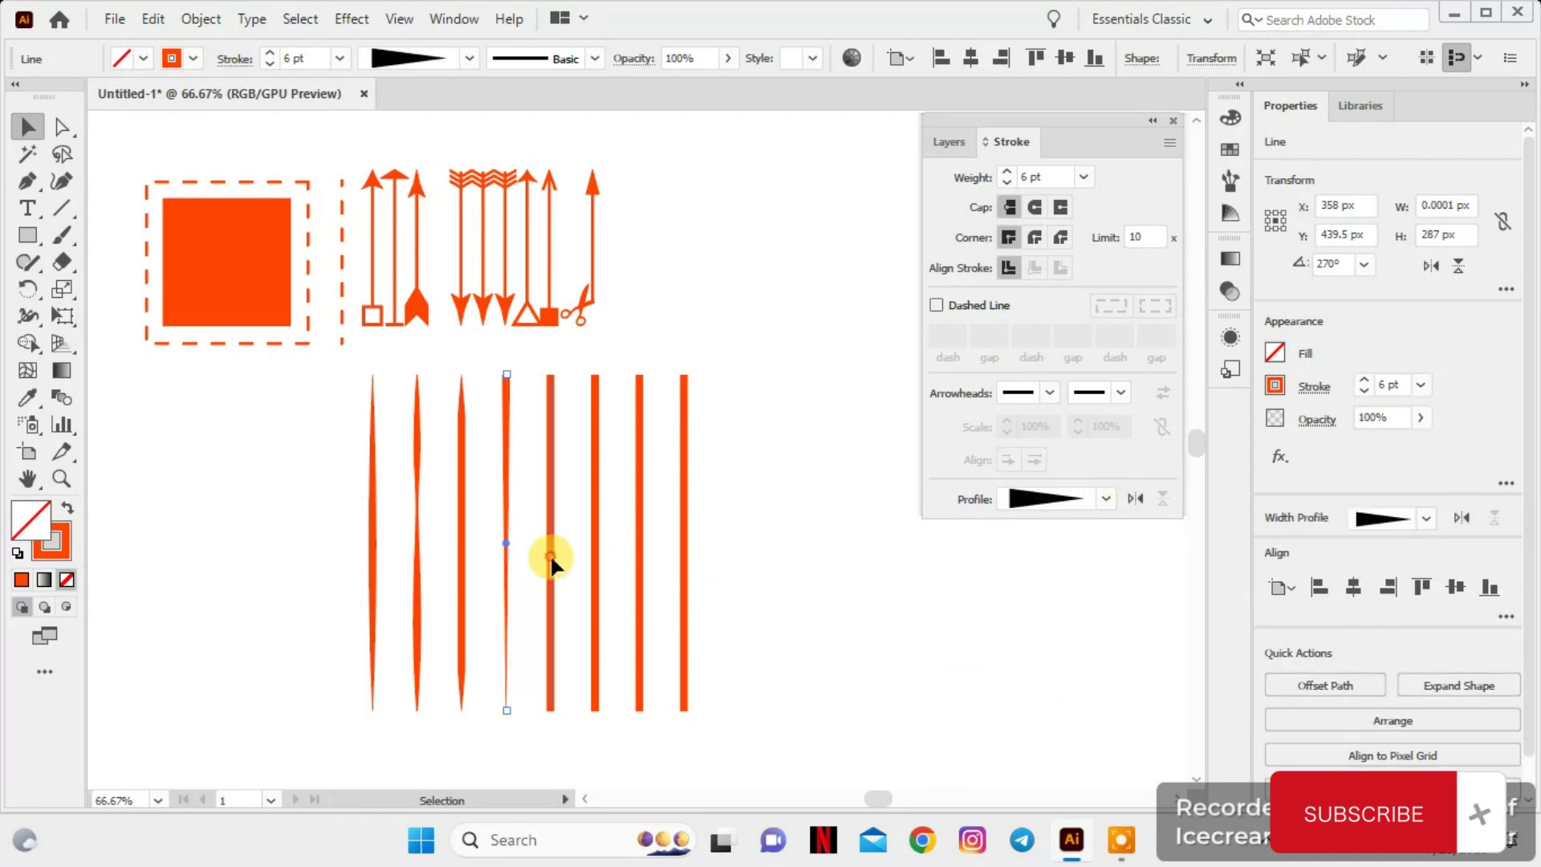
left_click(1111, 499)
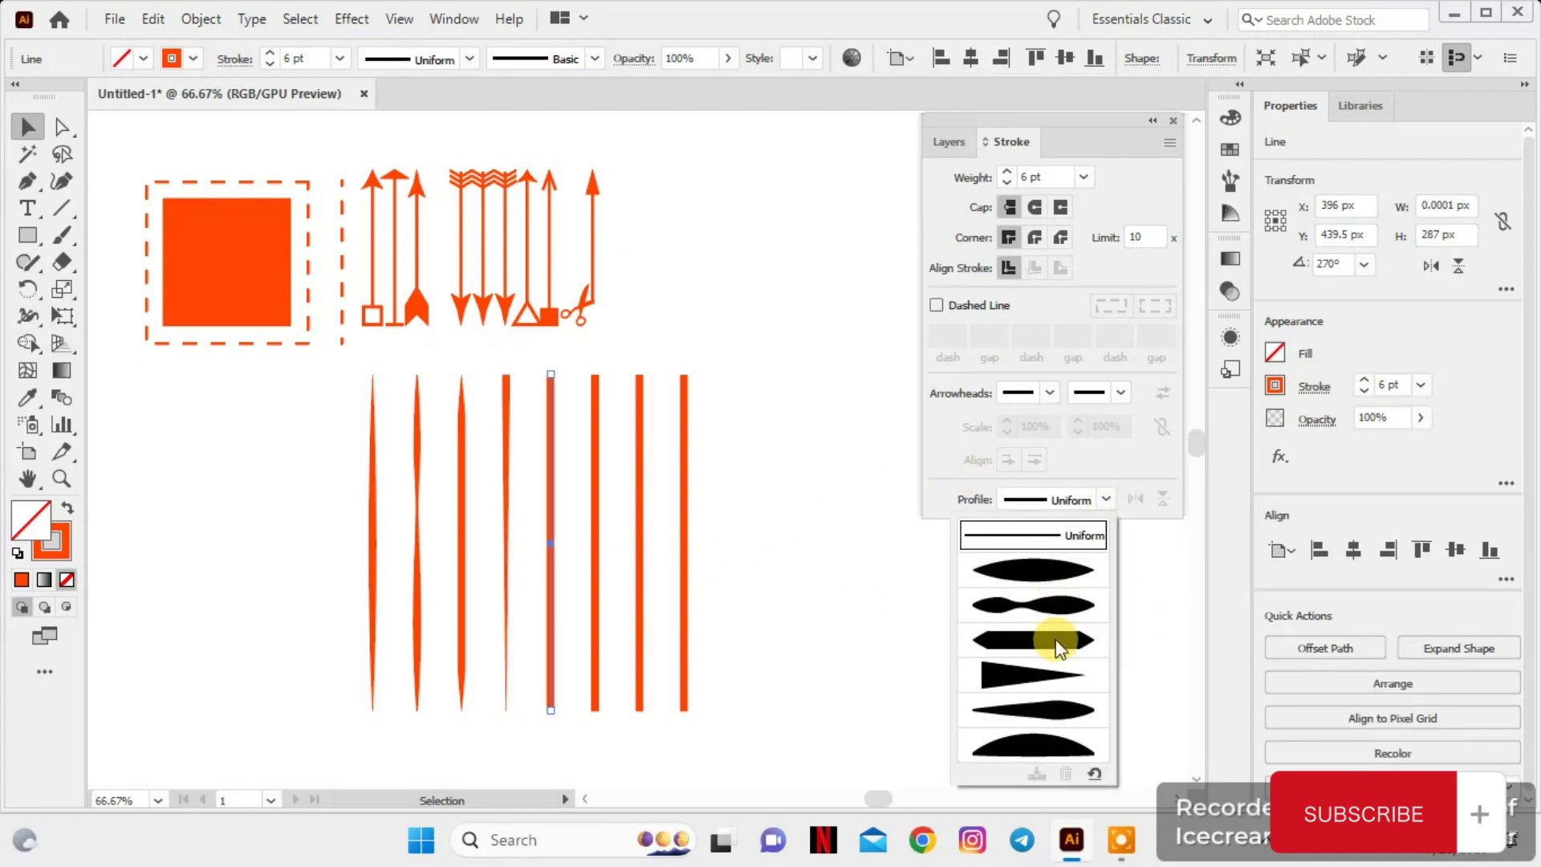
left_click(1042, 702)
left_click(597, 536)
left_click(1106, 499)
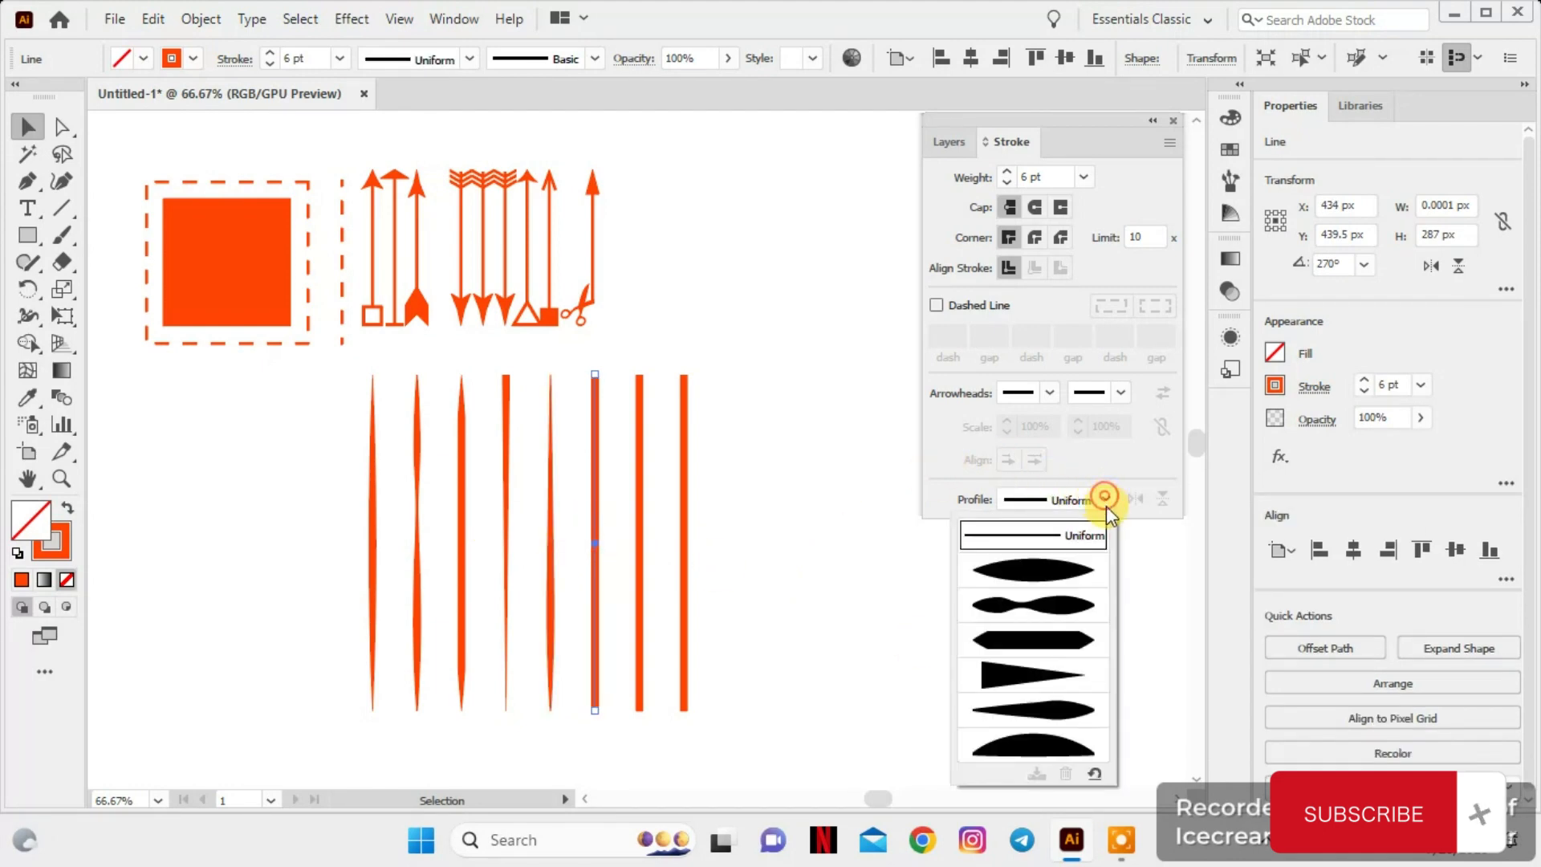
left_click(1047, 707)
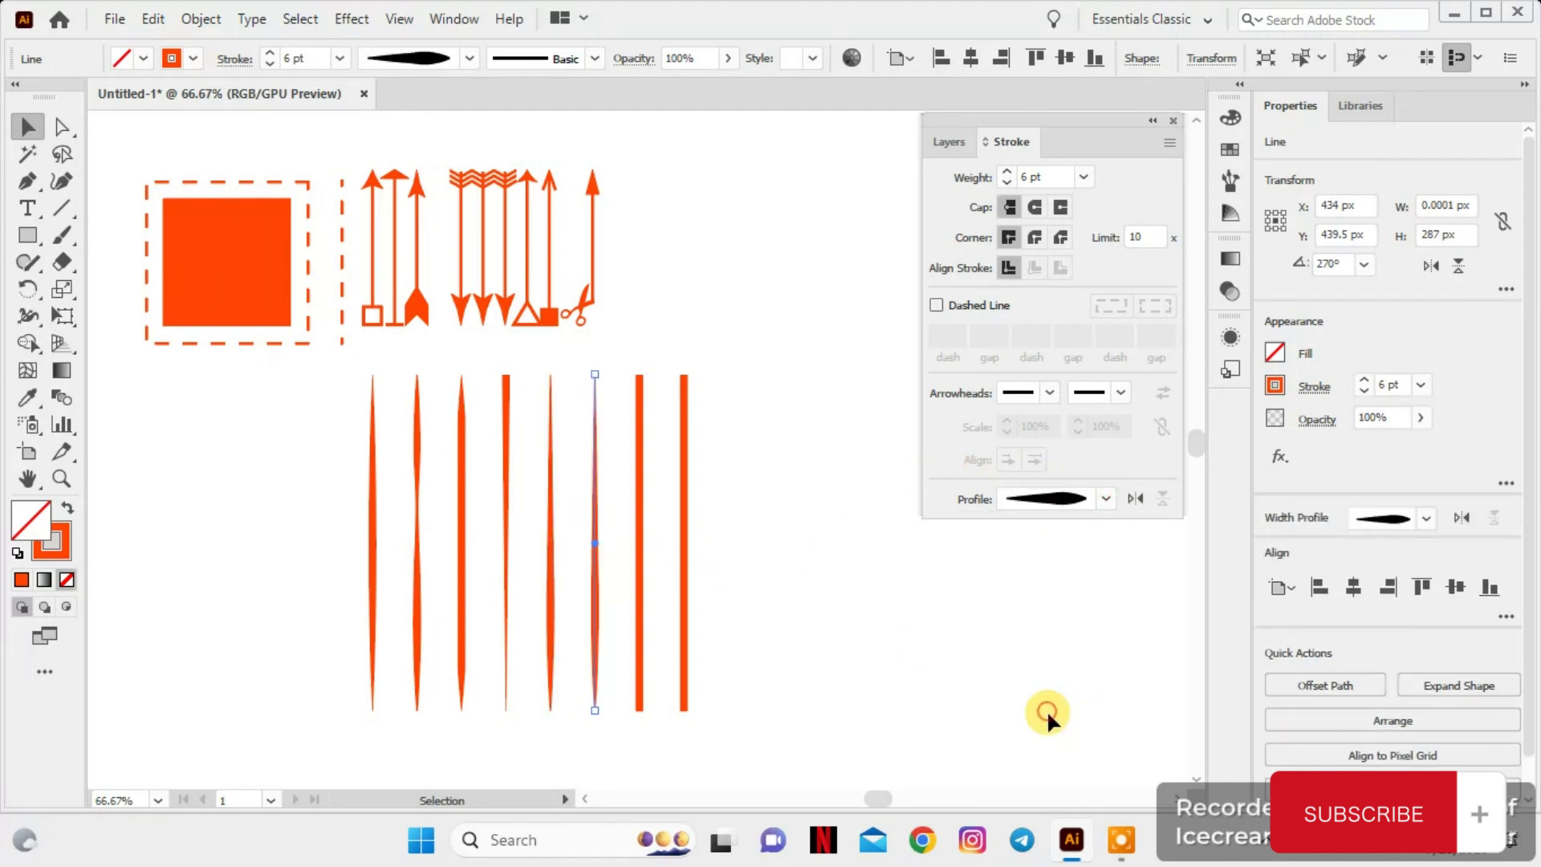
Apply Width Profile 6 to the seventh thick vertical line
left_click(640, 528)
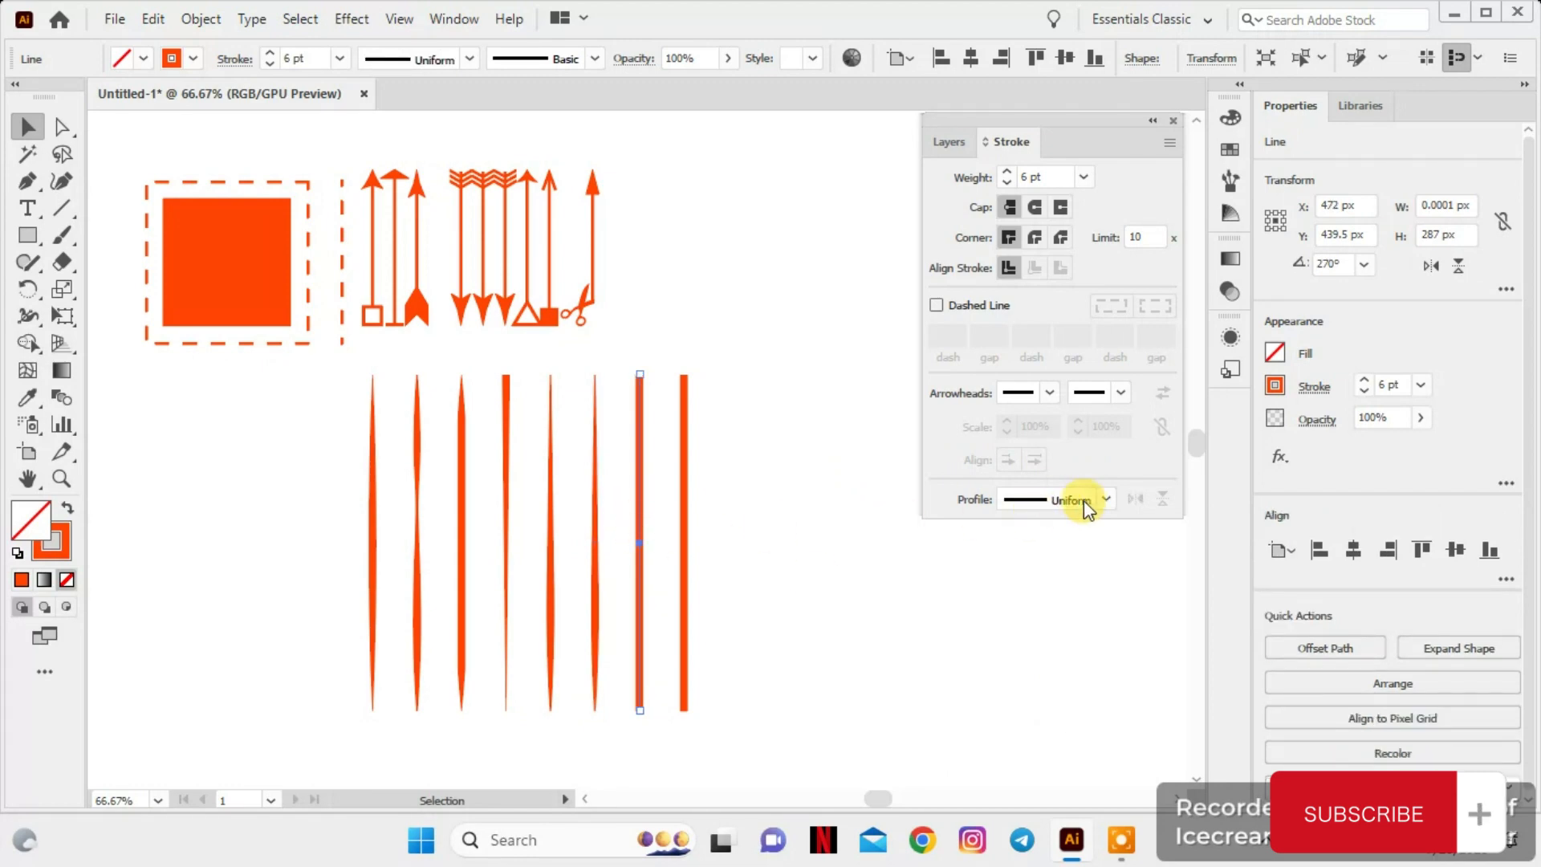
left_click(1106, 499)
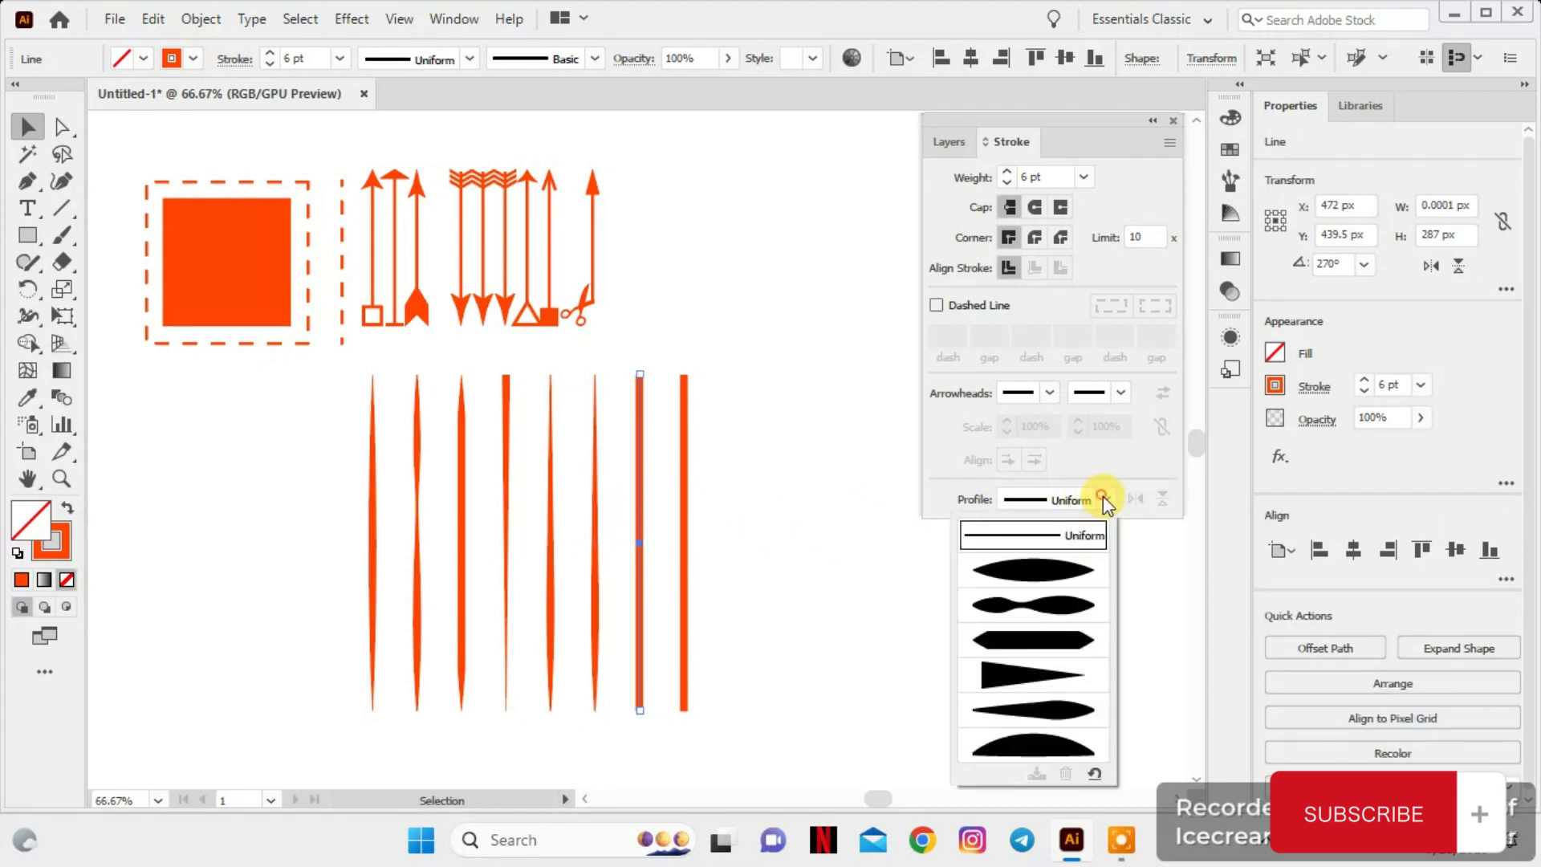
left_click(1008, 734)
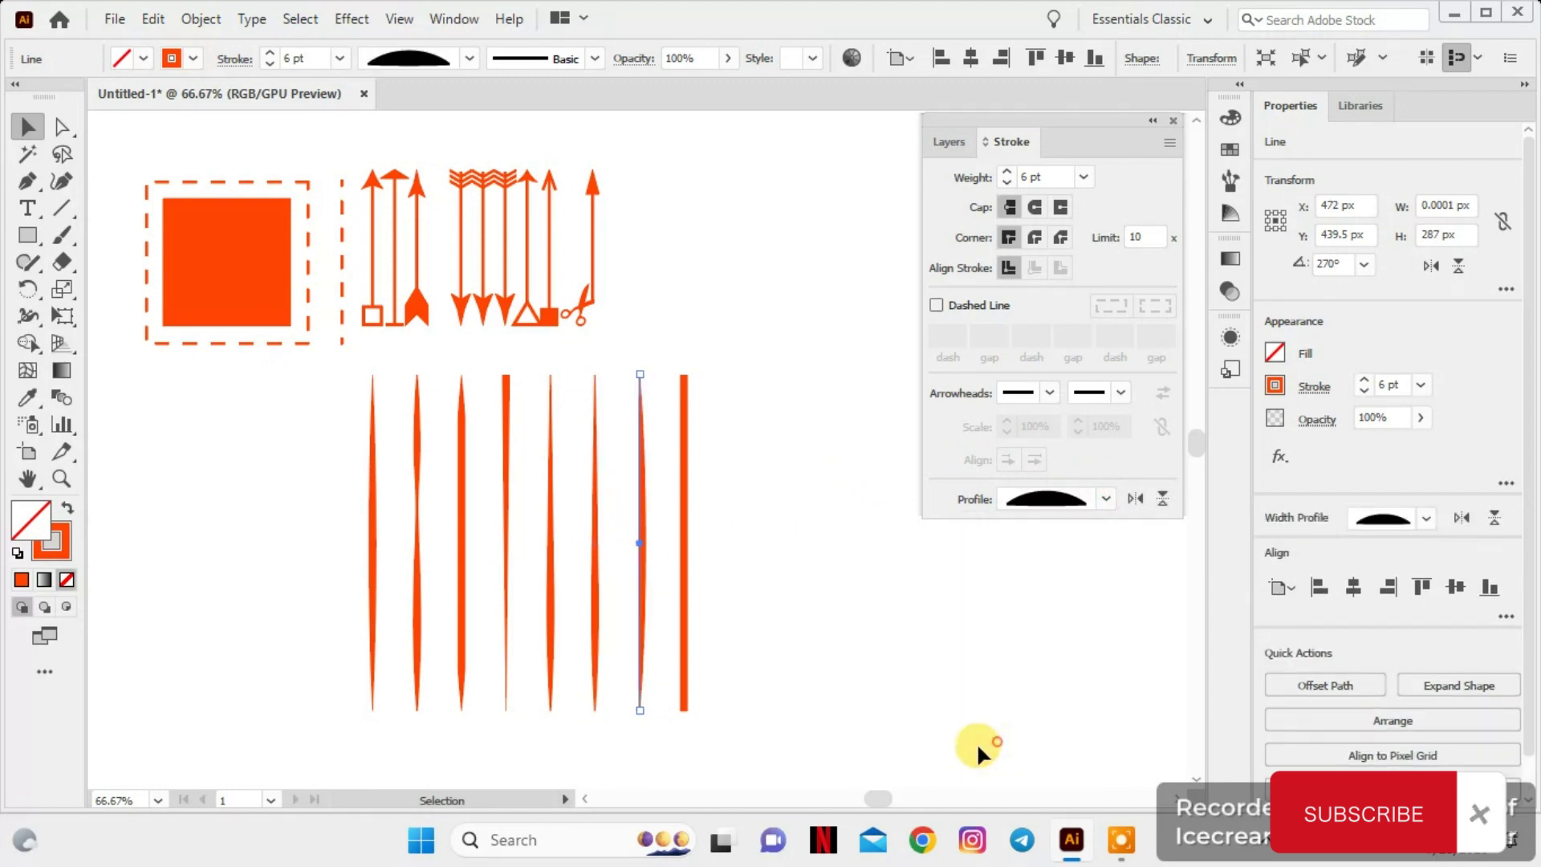
Delete the eighth thick vertical line at the end of the row
left_click(1107, 499)
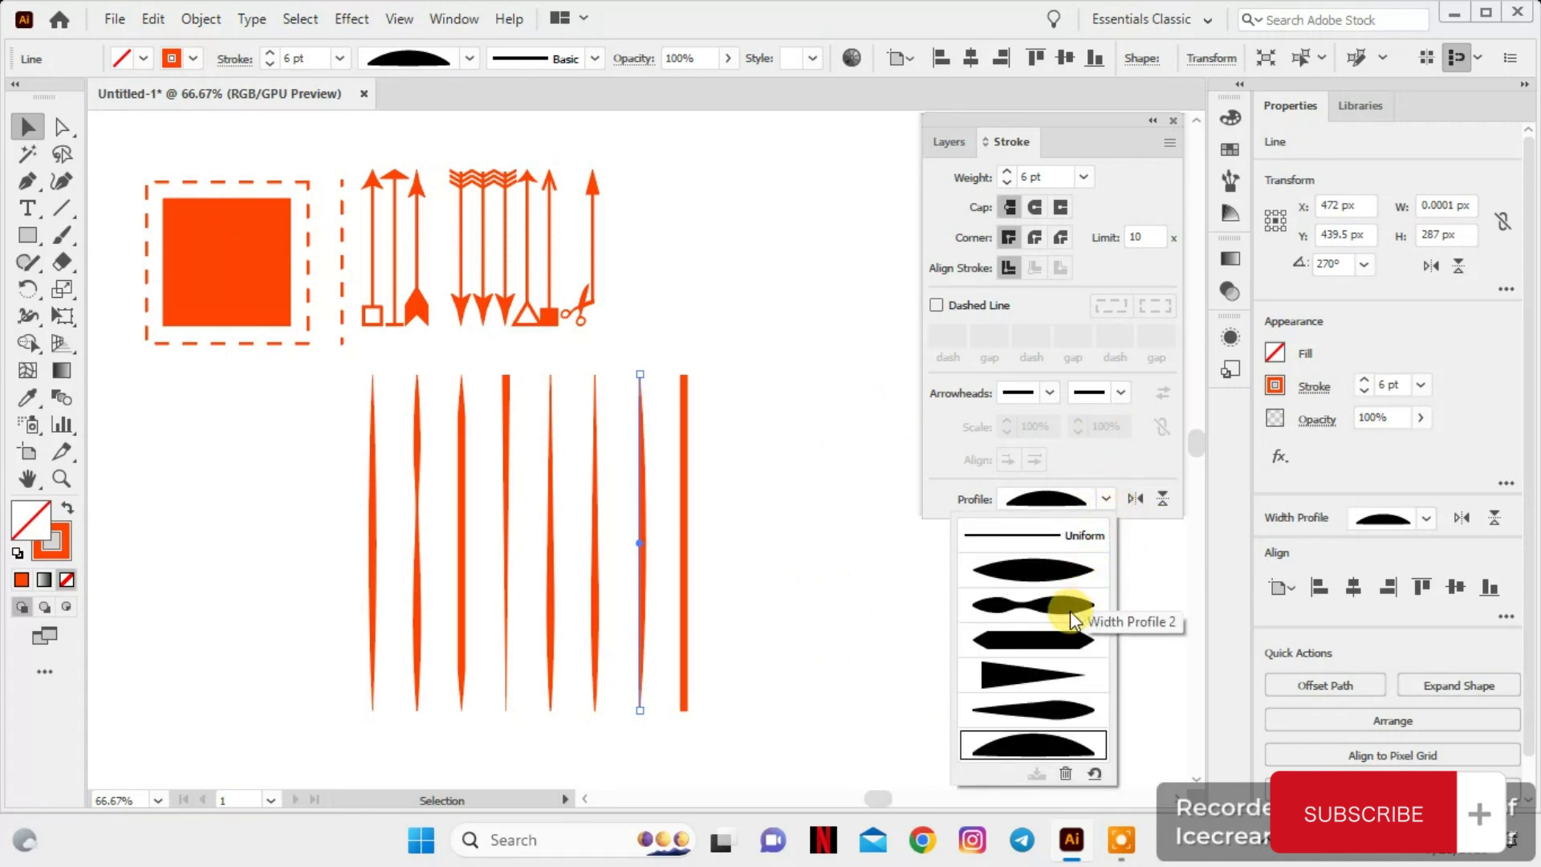
left_click(684, 553)
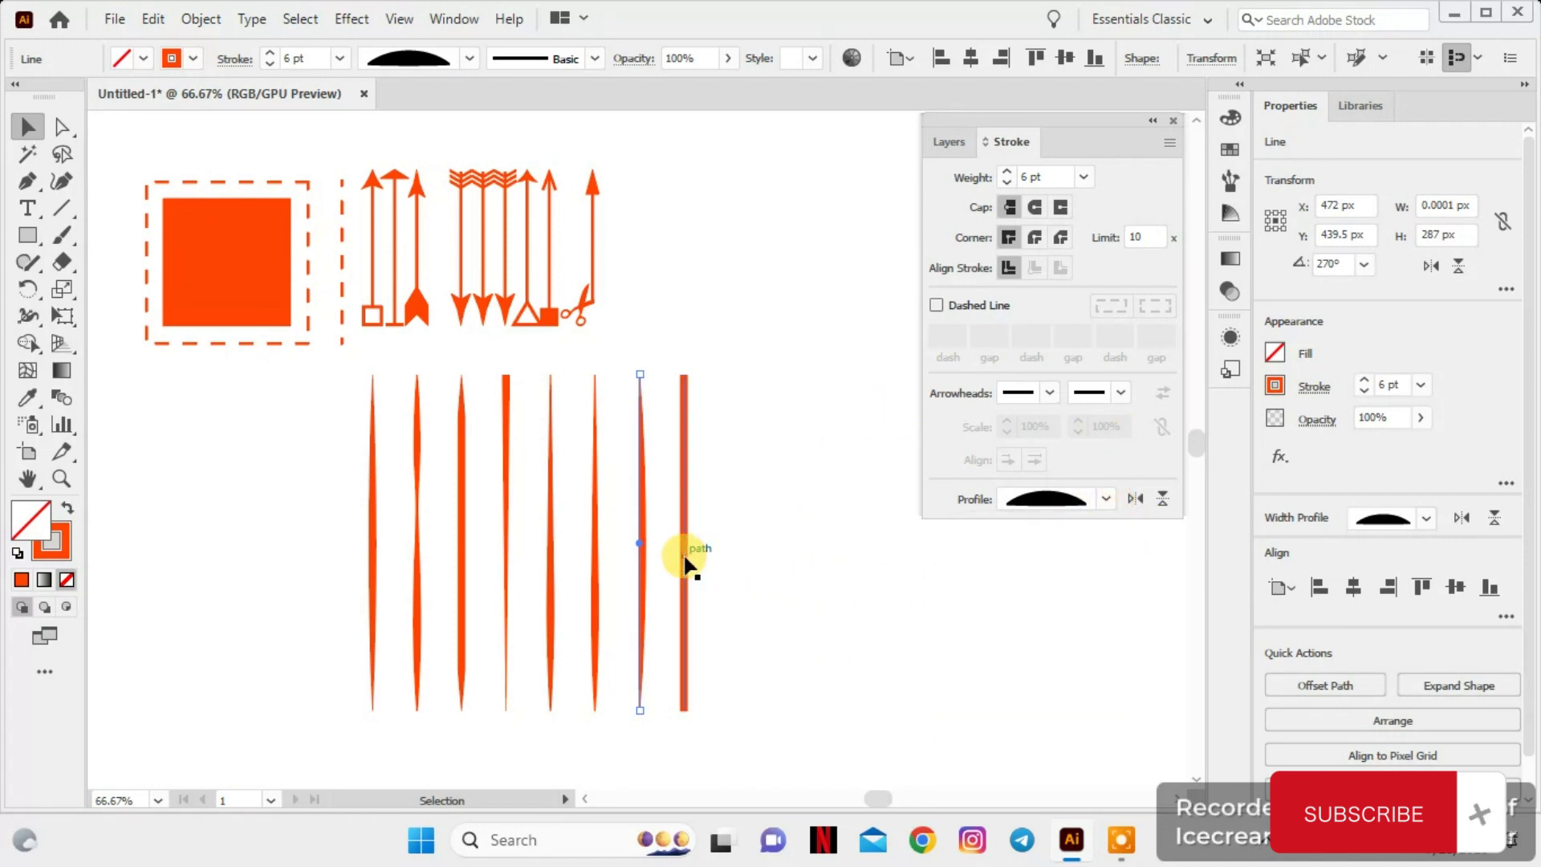
left_click(683, 557)
key("Delete")
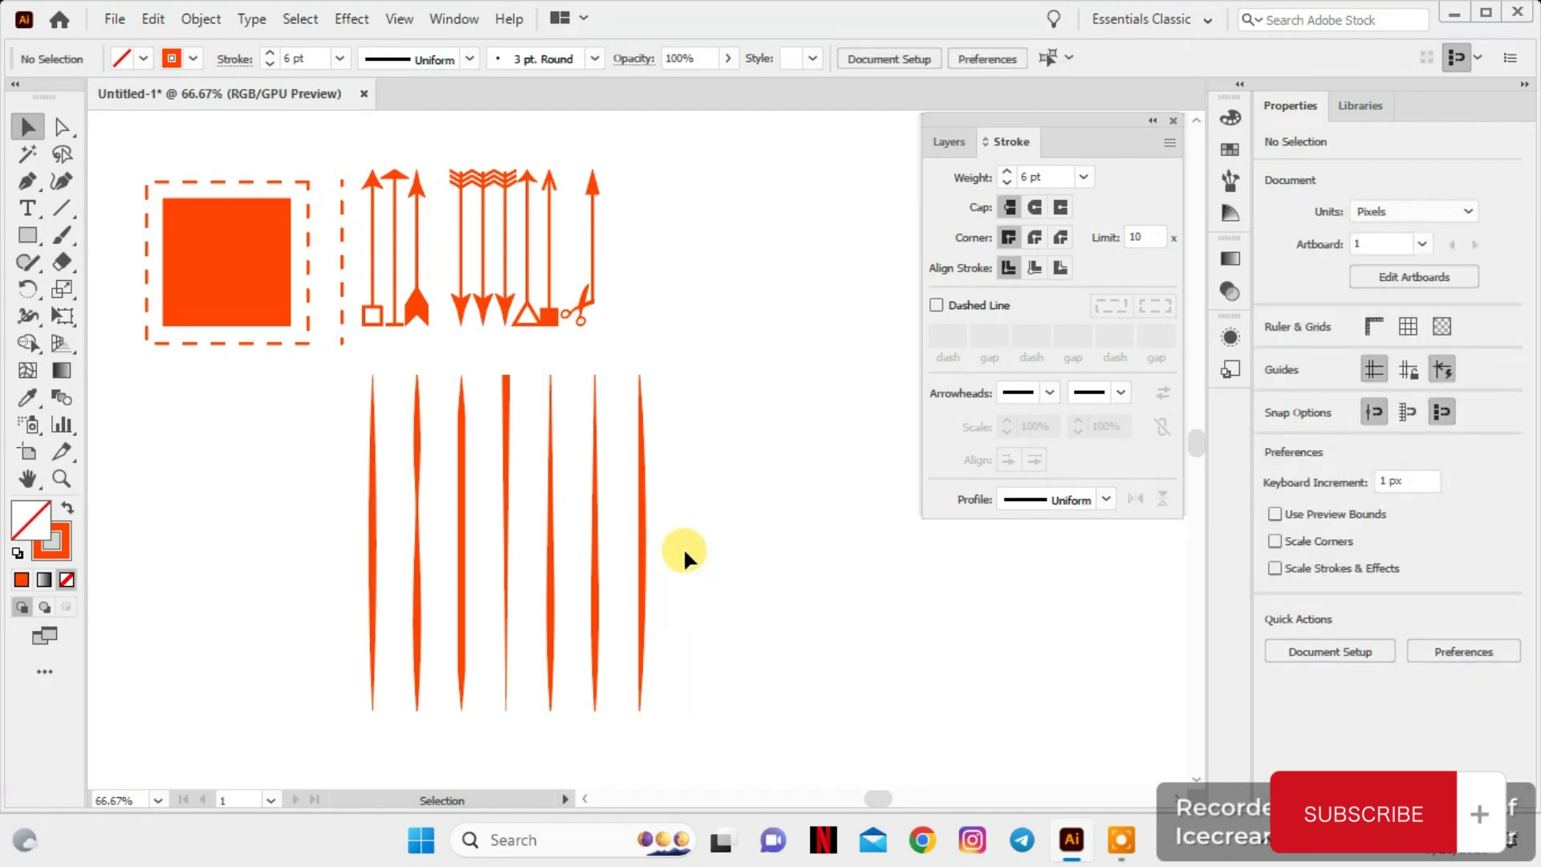
Select the seven lines with width profiles and enlarge them together to about 324 px wide and 316 px high
left_click_drag(321, 383, 736, 734)
key("ctrl+minus")
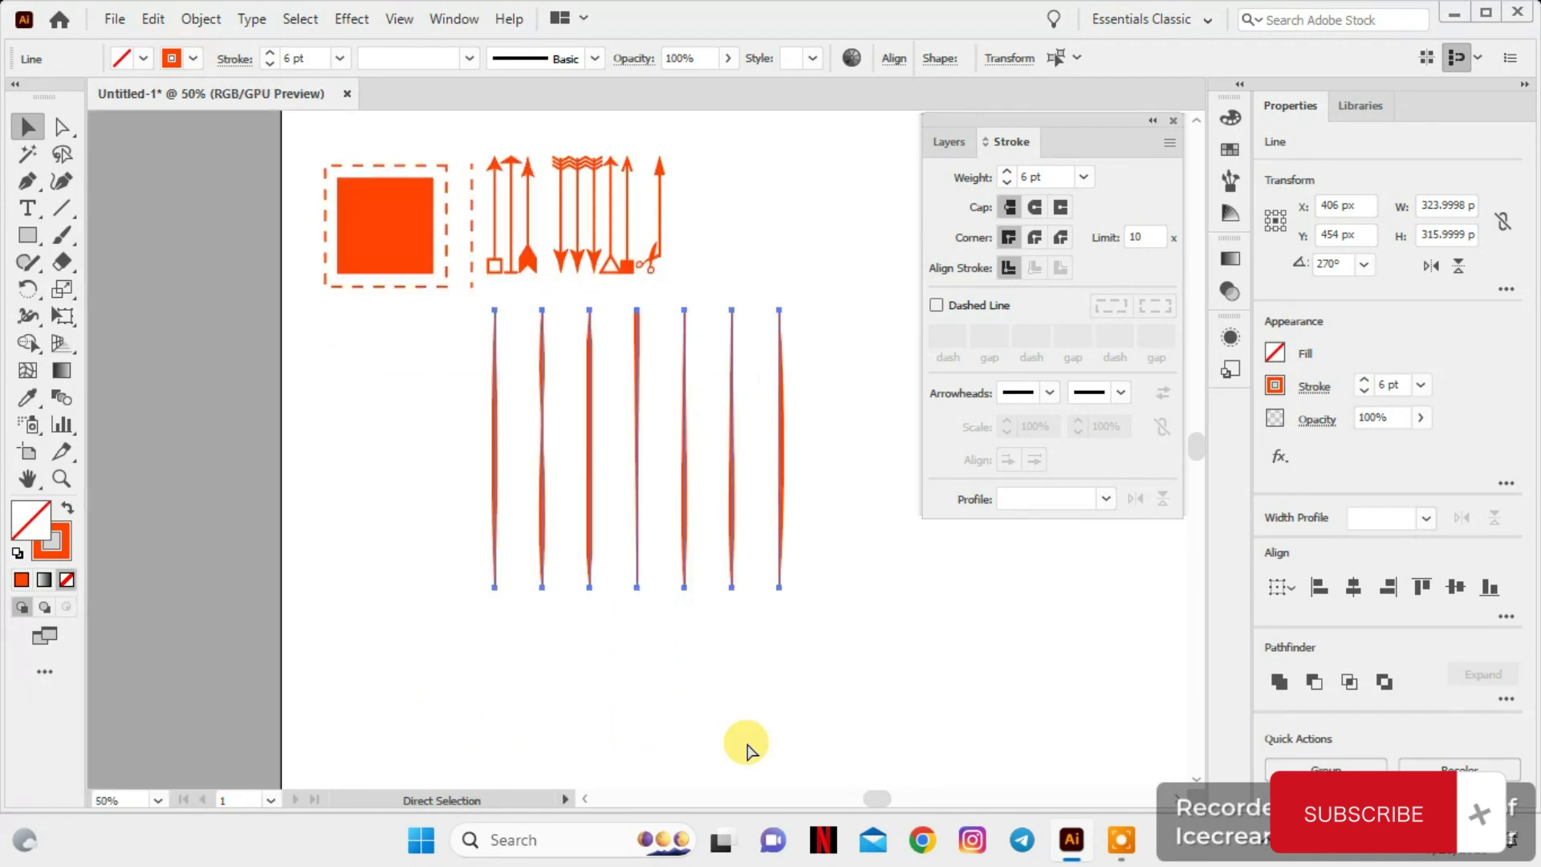
key("ctrl+plus")
key("ctrl+plus")
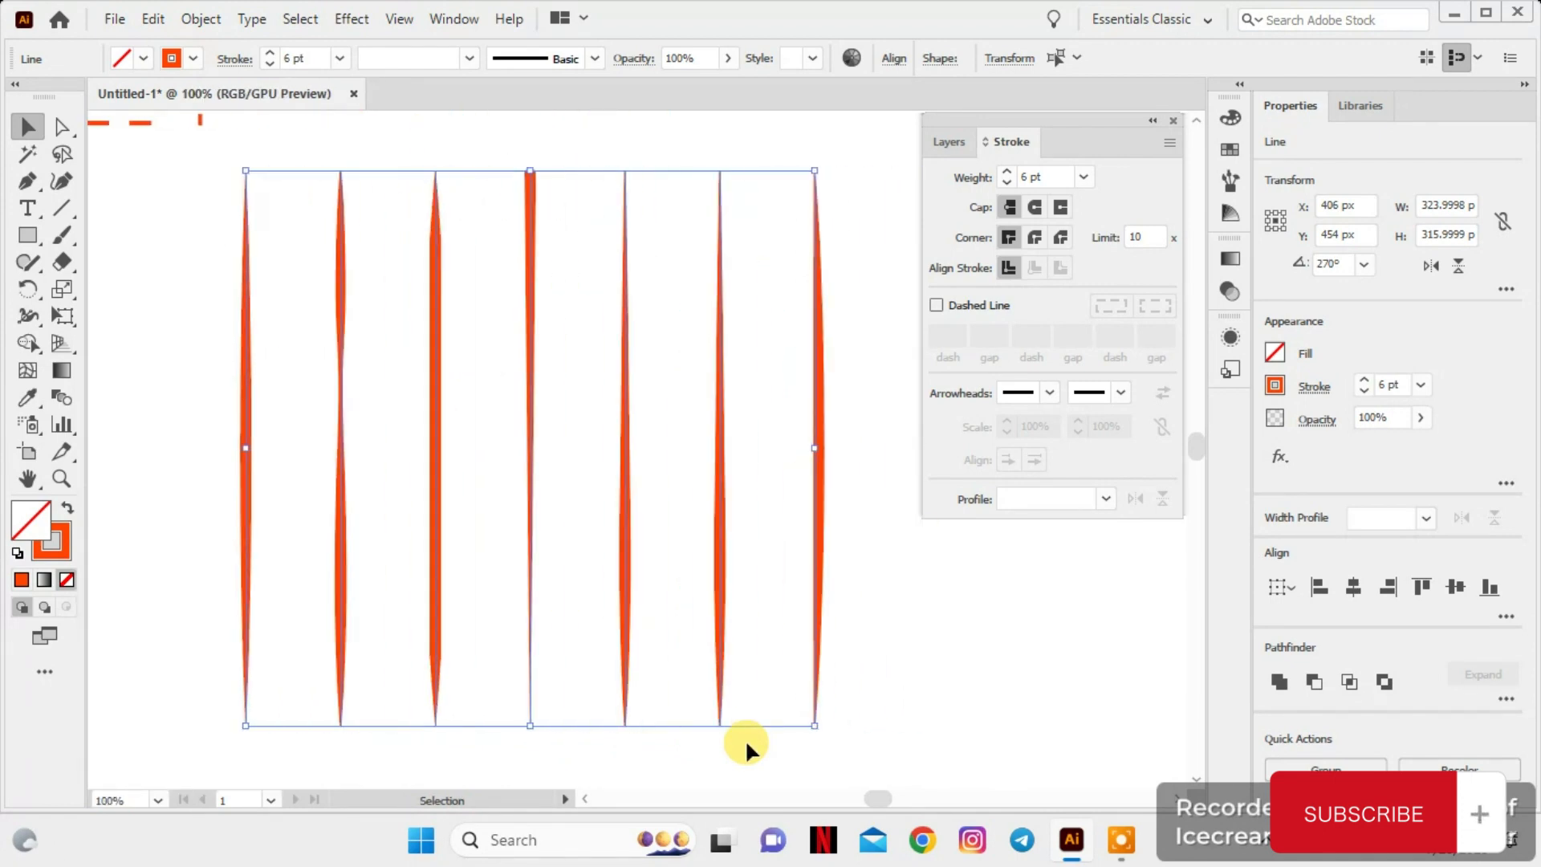
Flip the width profile of the seventh vertical line across its path so its bulge faces the other lines
scroll(744, 738, "right", 1)
left_click(878, 518)
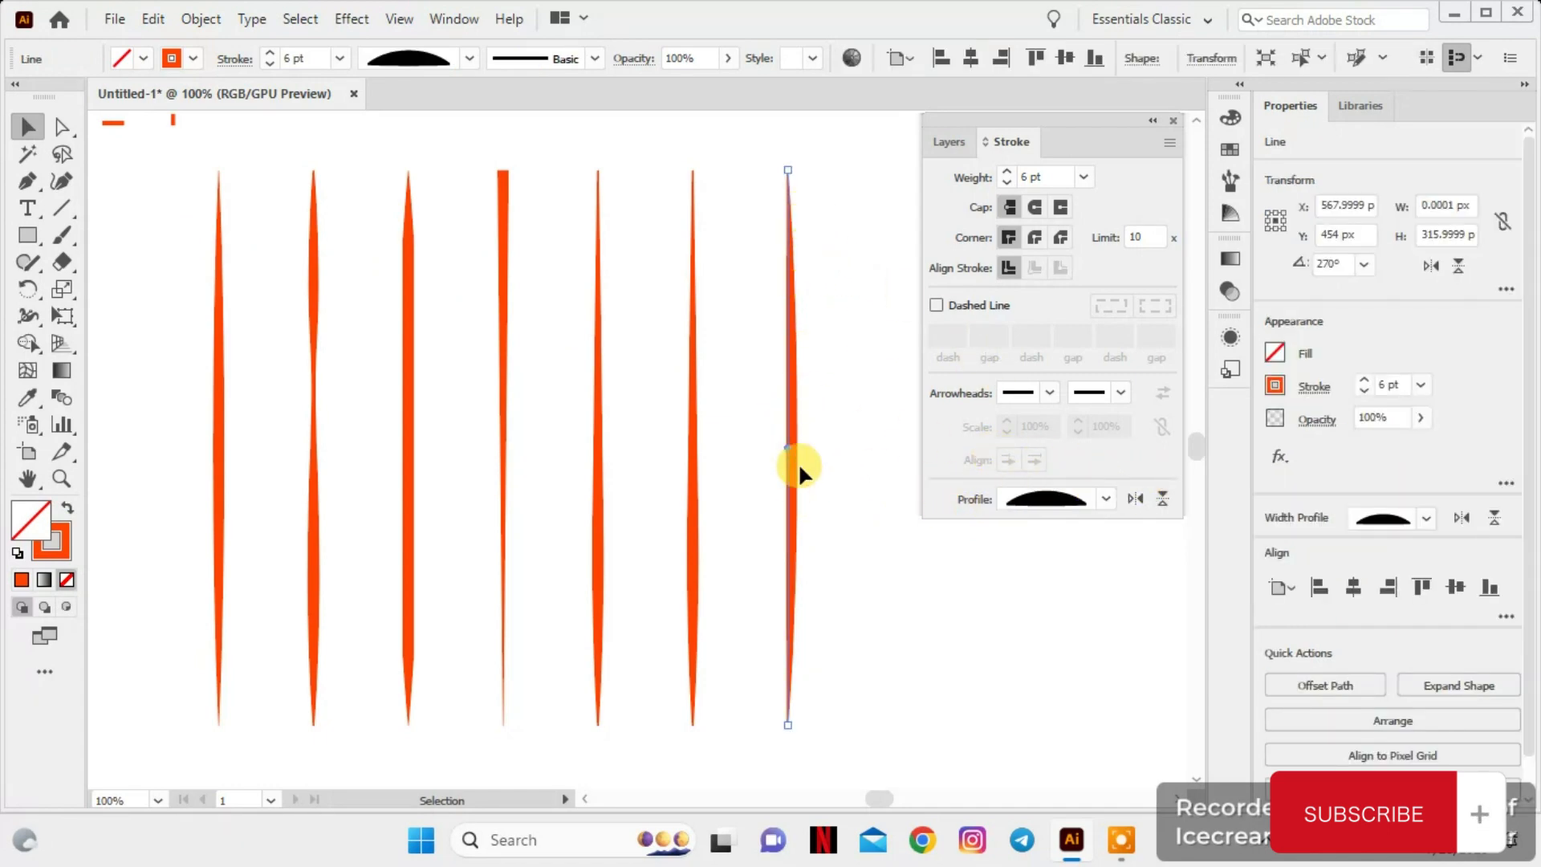
left_click(1162, 499)
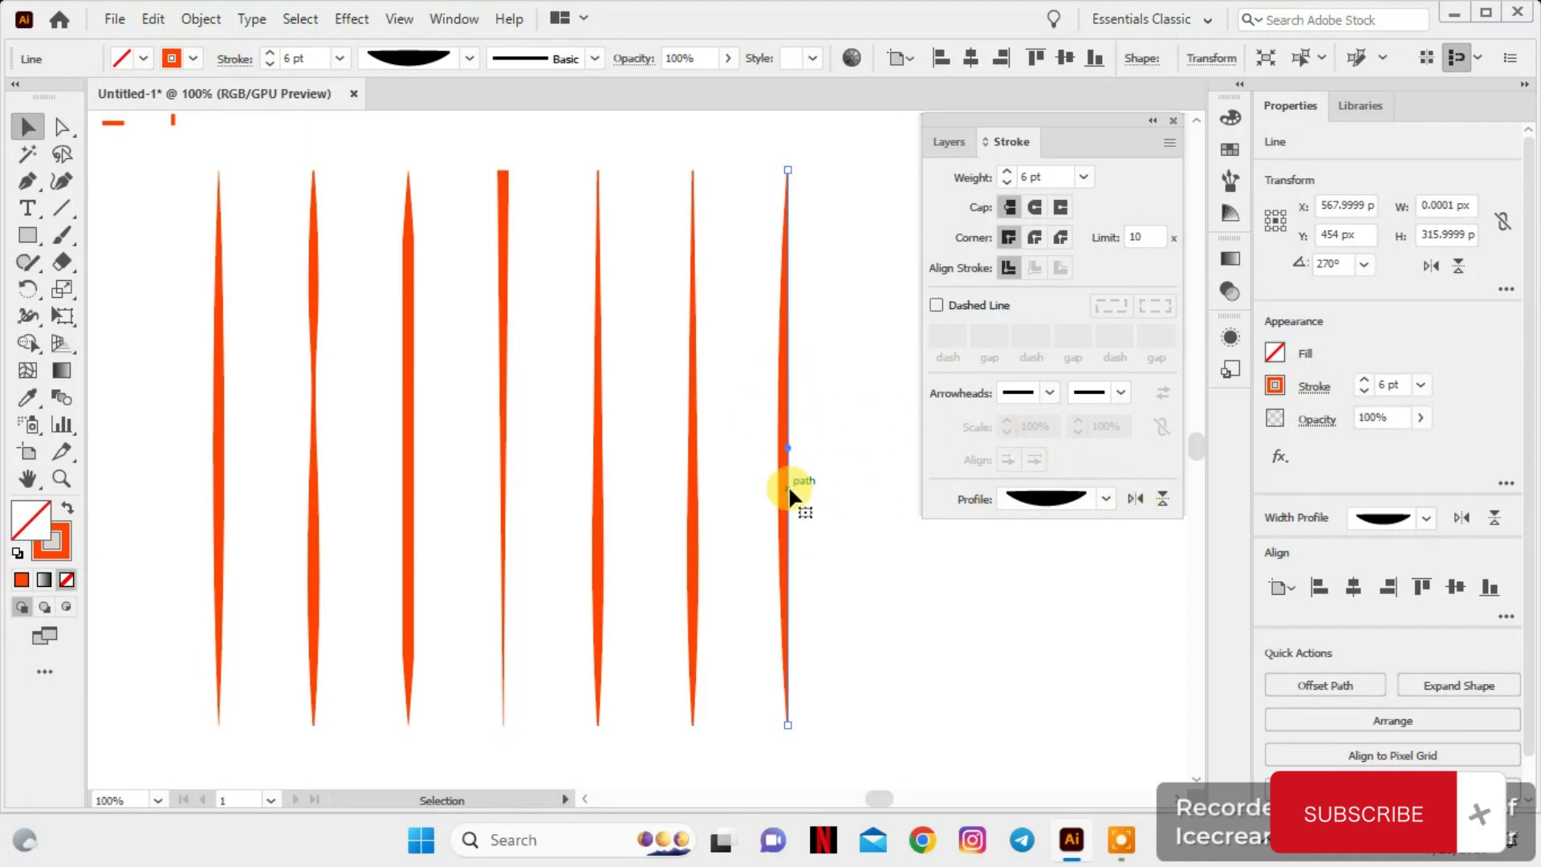
Rotate the seventh line to horizontal and move it beside the sixth line, to about X 681 px, Y 529 px
left_click_drag(780, 160, 966, 444)
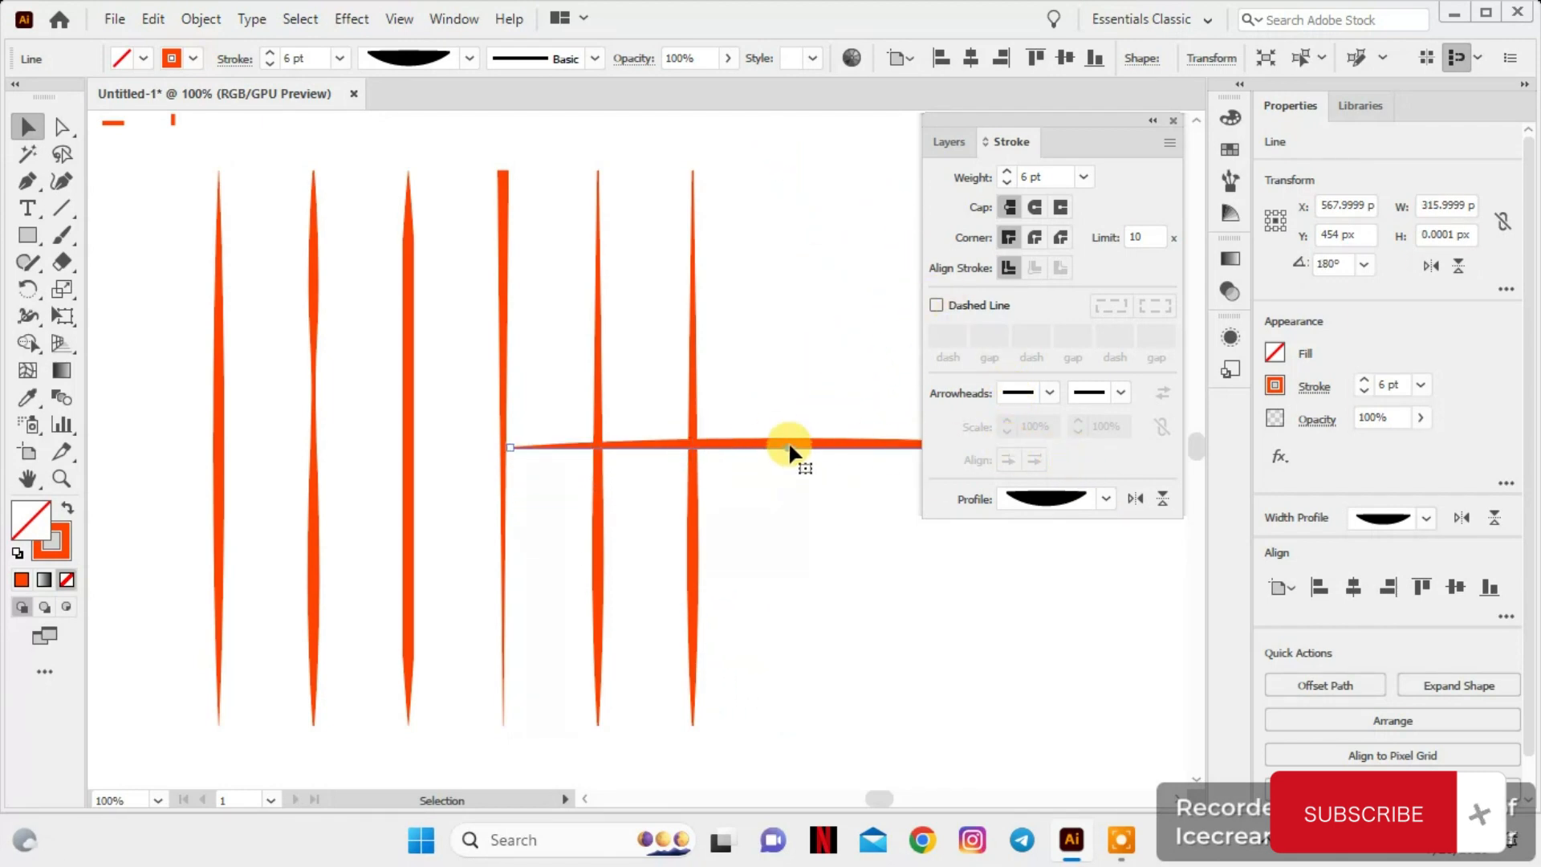
left_click_drag(799, 439, 997, 571)
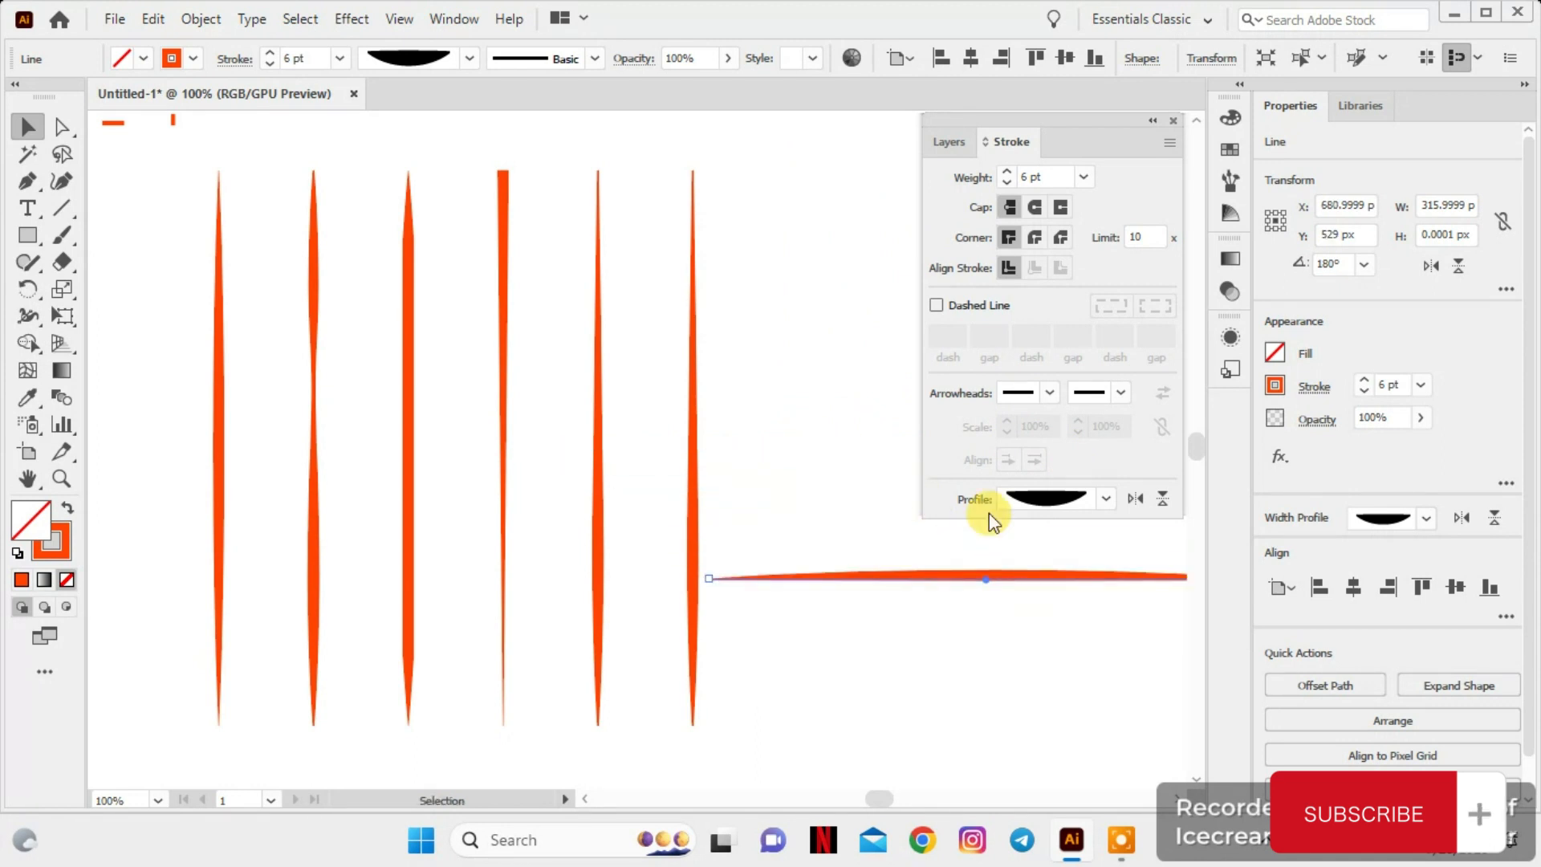
scroll(985, 547, "right", 7)
scroll(986, 546, "left", 3)
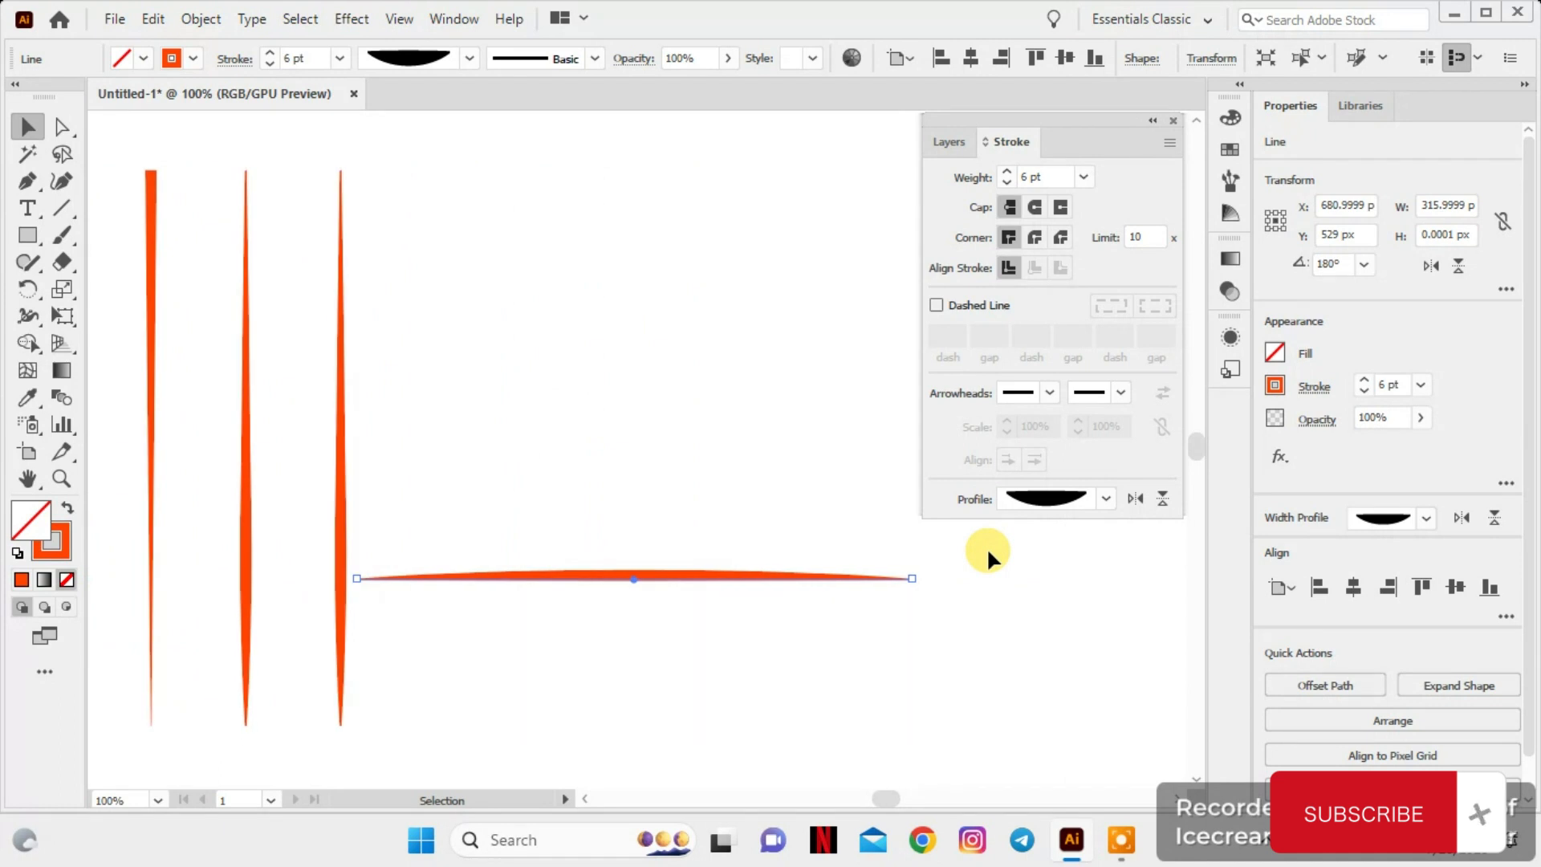
Flip the horizontal line's width profile across its path several times, ending with the bulge below the path
left_click(1154, 492)
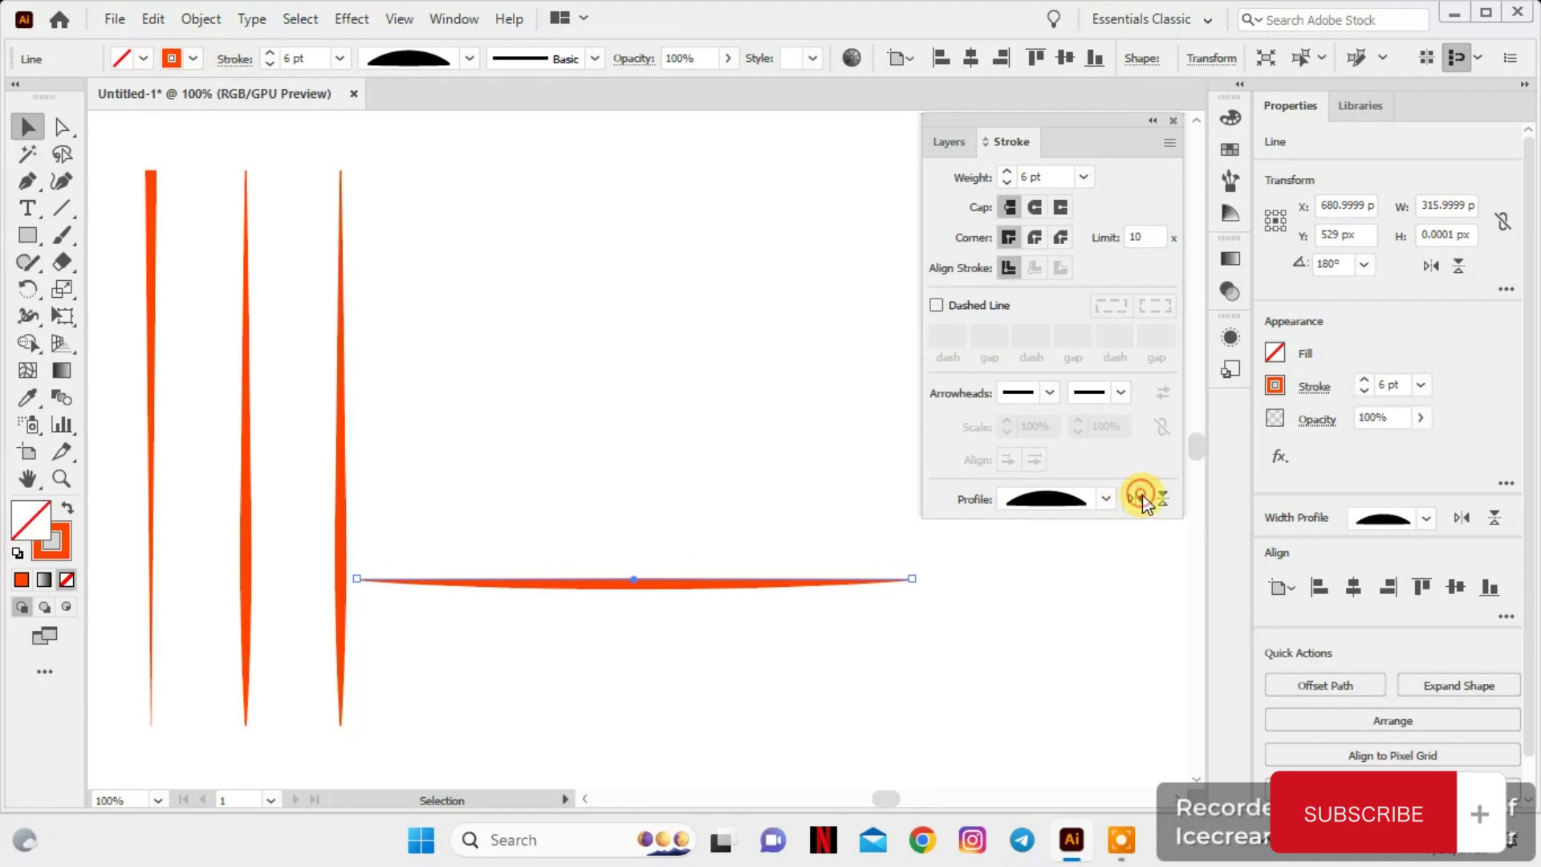
left_click(1162, 499)
left_click(1163, 499)
left_click(1163, 499)
left_click(1163, 499)
Look over the finished examples: the dashed square and line, the arrowhead lines and the lines with width profiles
scroll(762, 441, "down", 1)
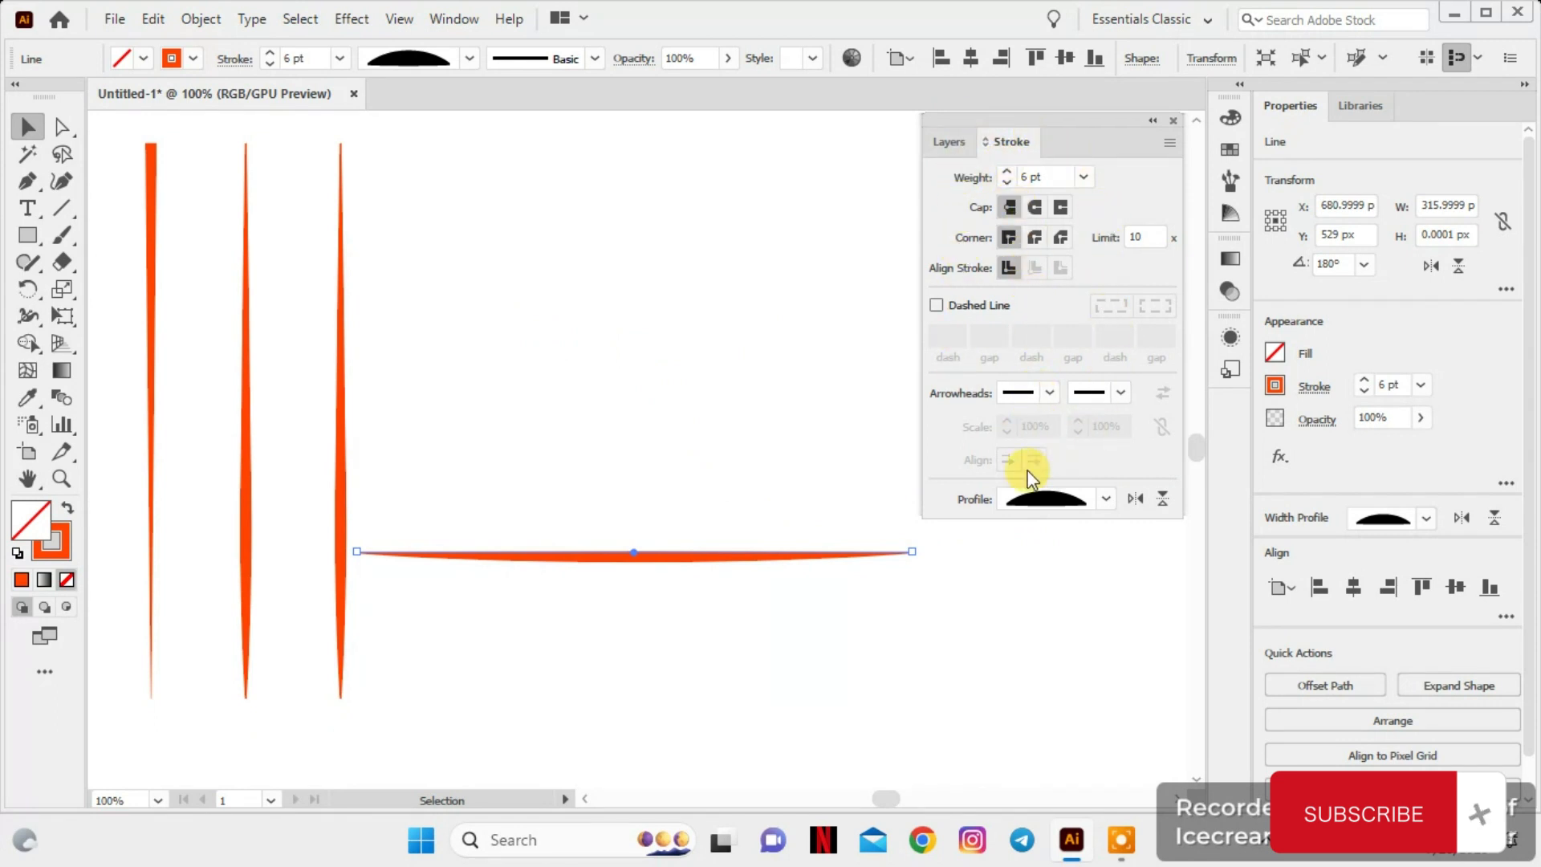
scroll(757, 301, "up", 2)
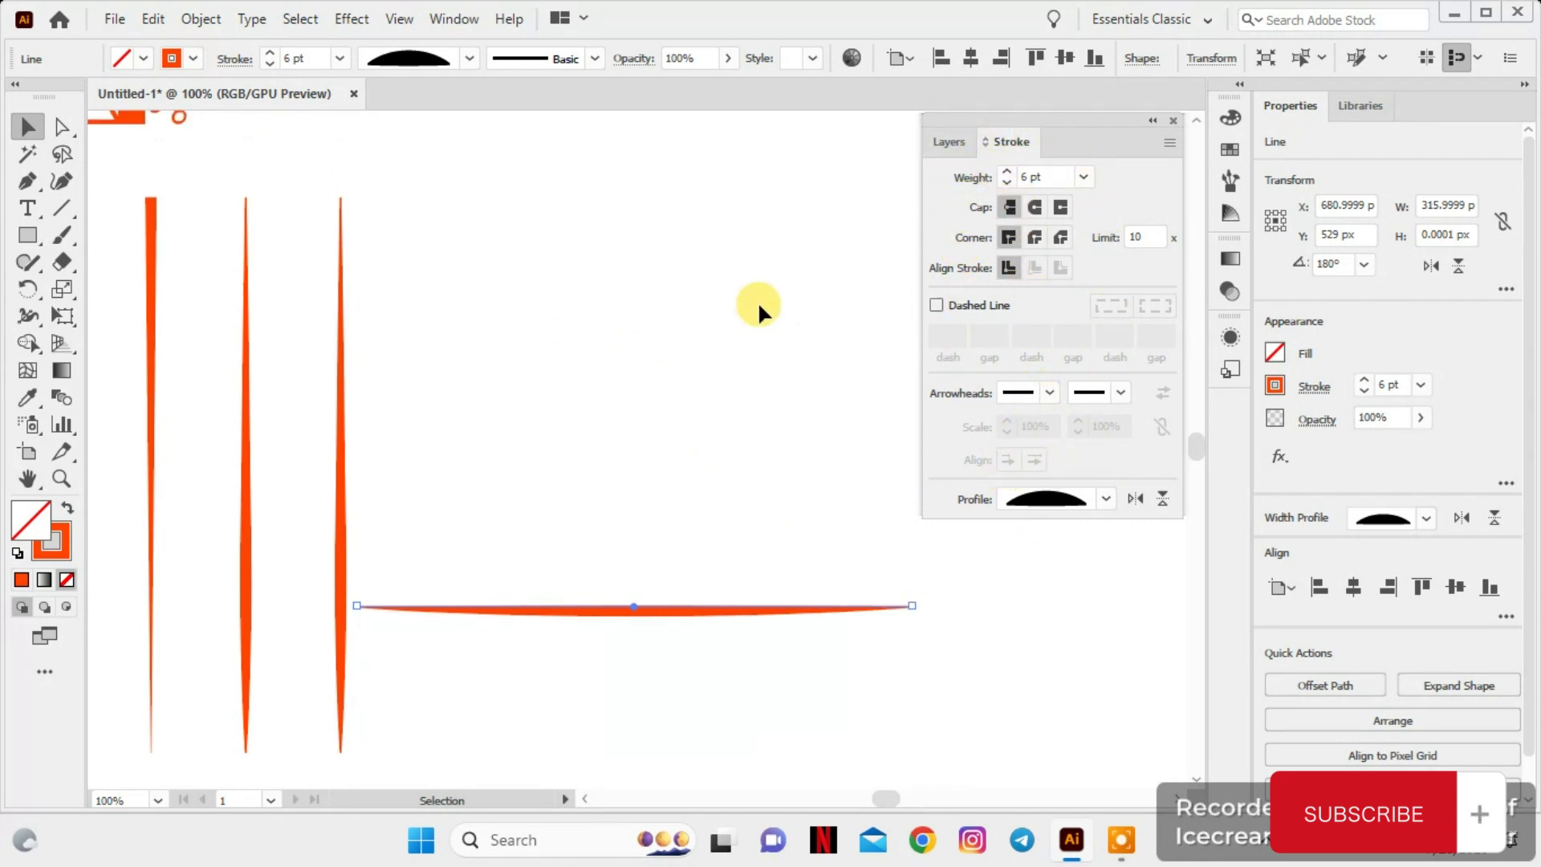
scroll(758, 301, "left", 20)
scroll(757, 301, "up", 3)
scroll(757, 301, "up", 3)
scroll(758, 301, "right", 10)
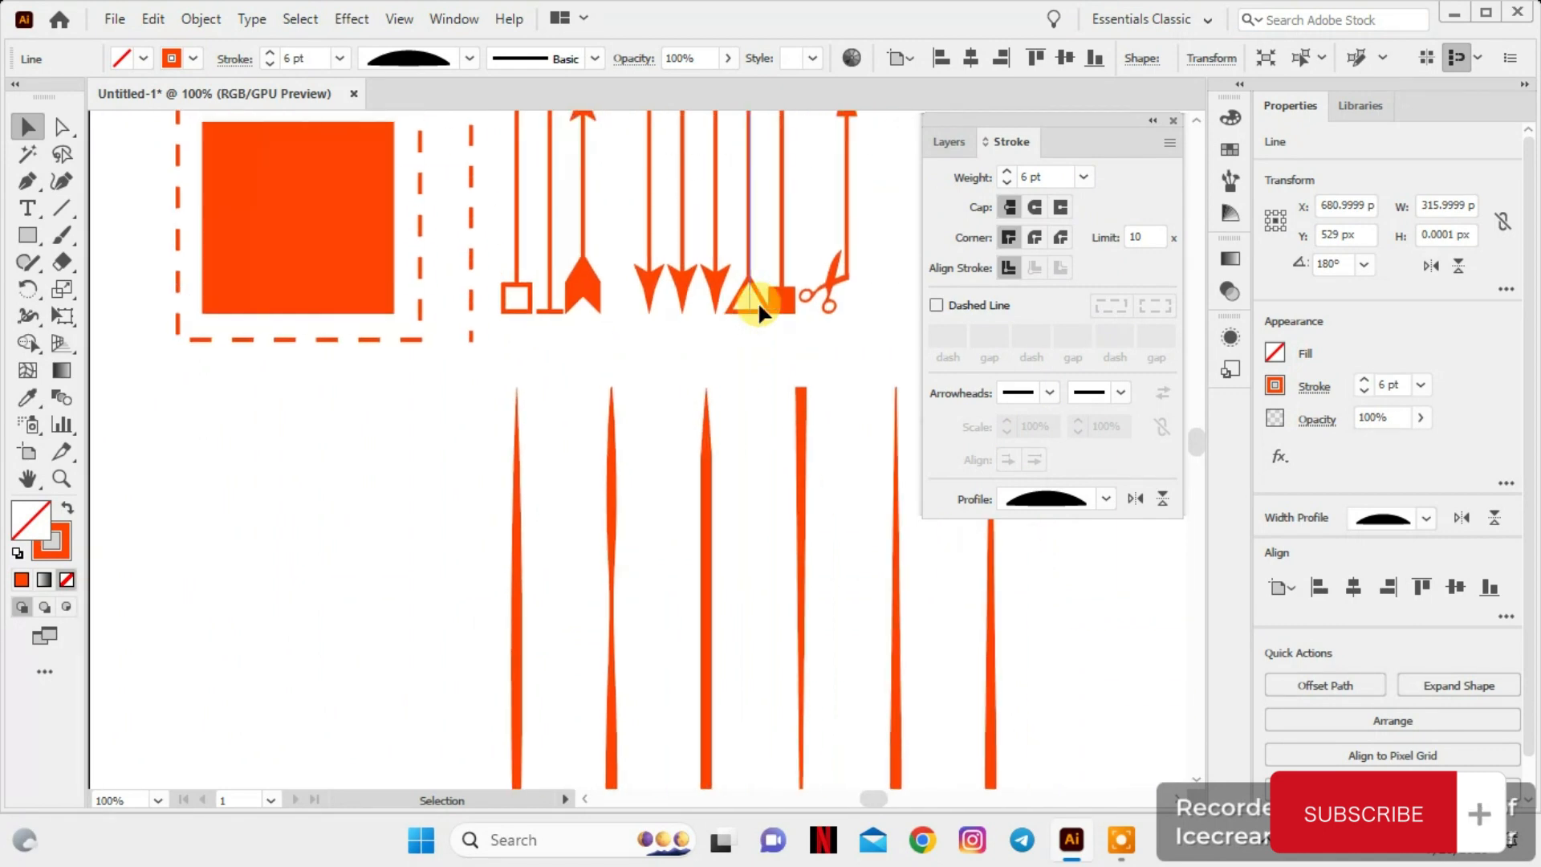
scroll(757, 301, "left", 5)
scroll(758, 301, "up", 4)
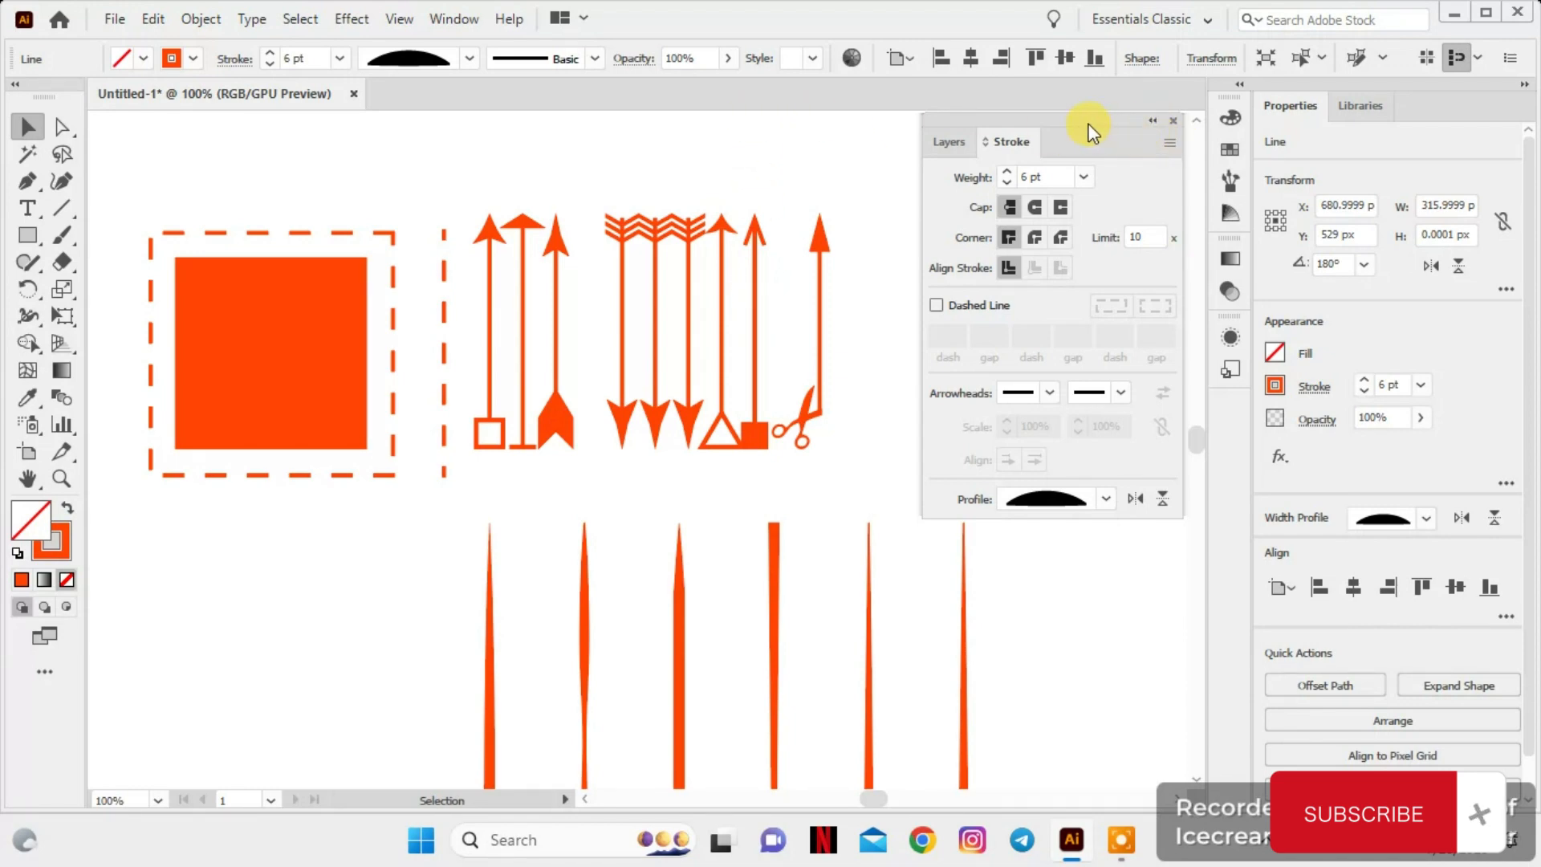
Dock the floating Layers and Stroke panel group as icons in the collapsed panel dock
mouse_move(1005, 128)
left_mouse_down()
mouse_move(1014, 117)
mouse_move(1099, 368)
mouse_move(1159, 403)
mouse_move(1240, 408)
left_mouse_up()
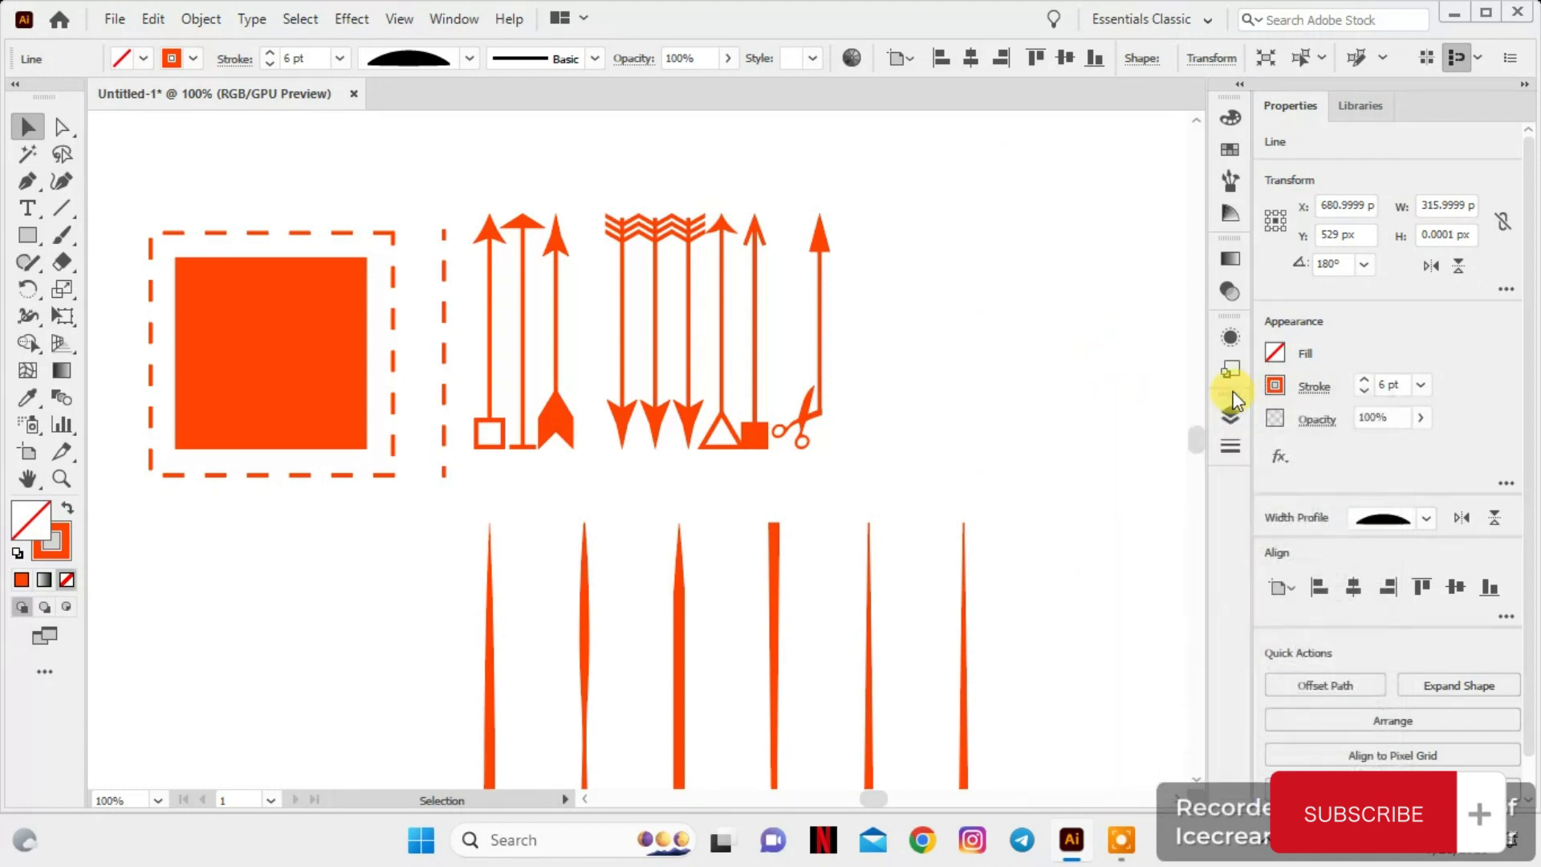